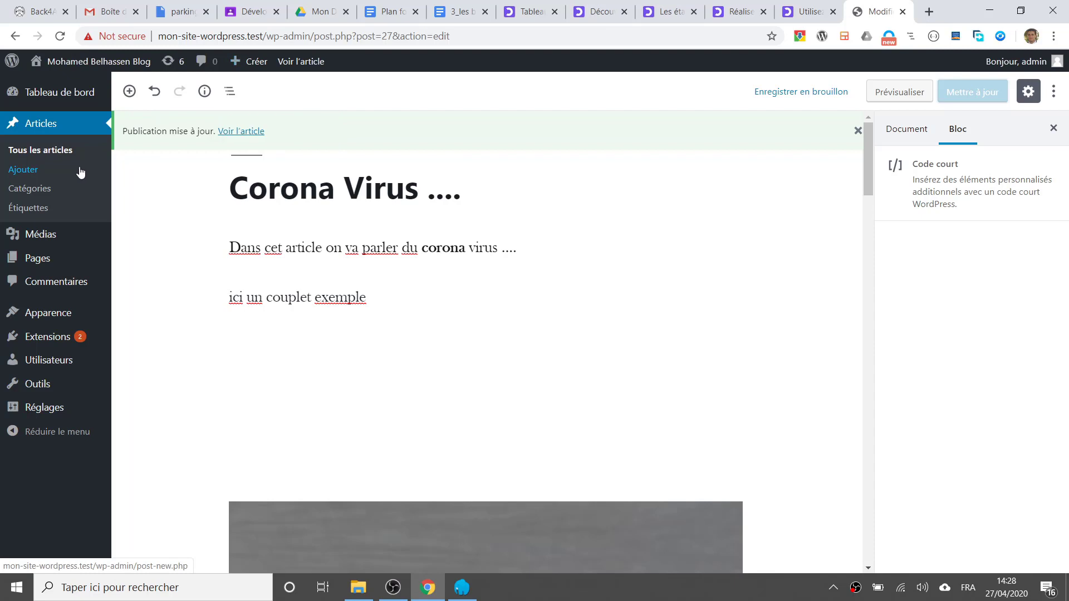
Create a new article titled "Formation Wordpress".
{"action": "left_click", "coordinate": [29, 173]}
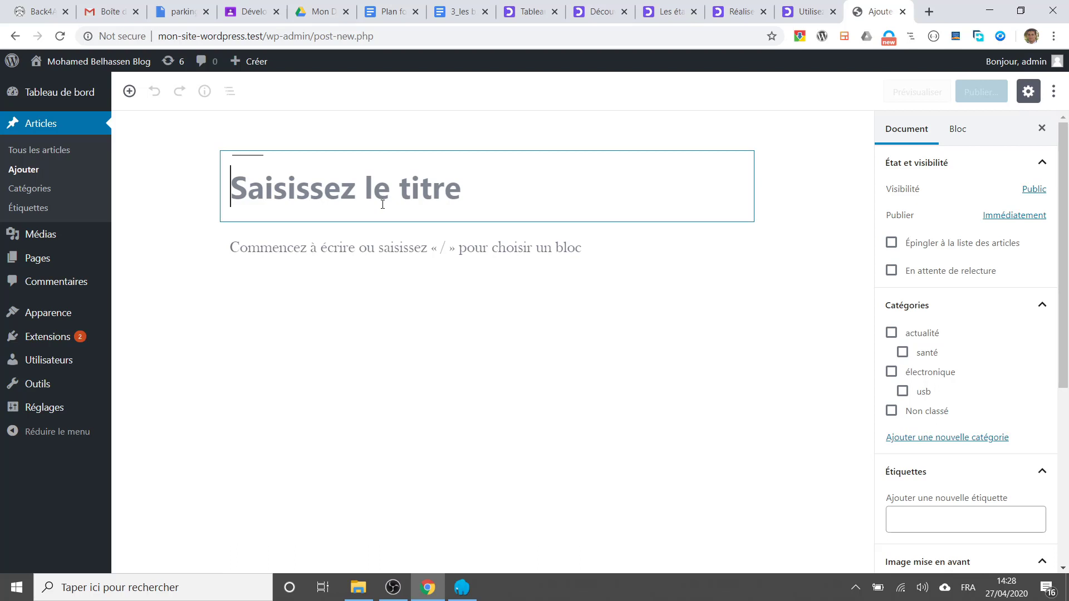
{"action": "type", "text": "Formation w"}
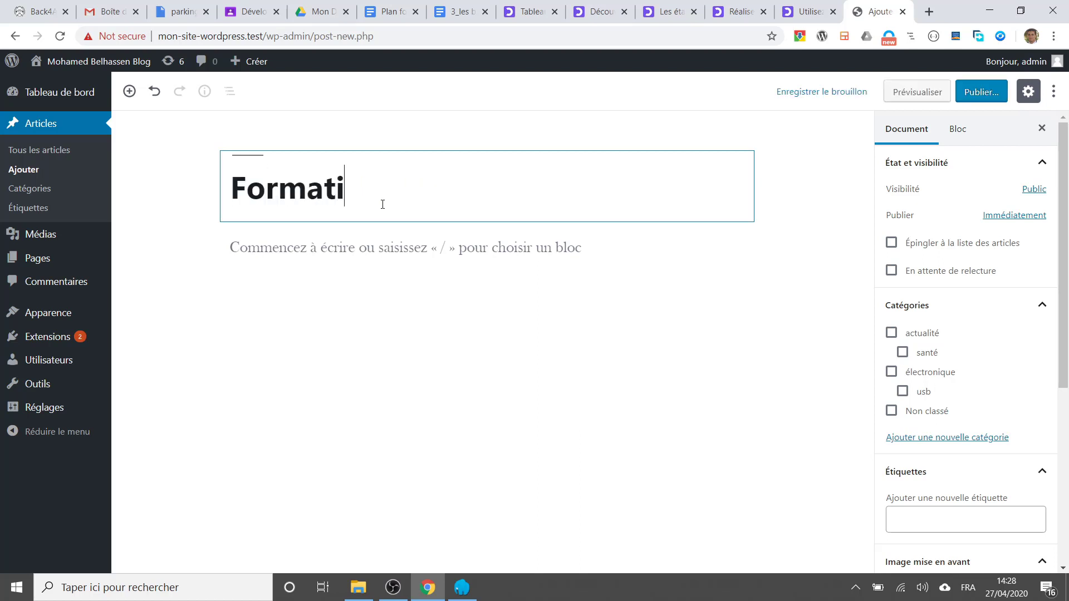
{"action": "key", "text": "BackSpace"}
{"action": "type", "text": "Wordpress"}
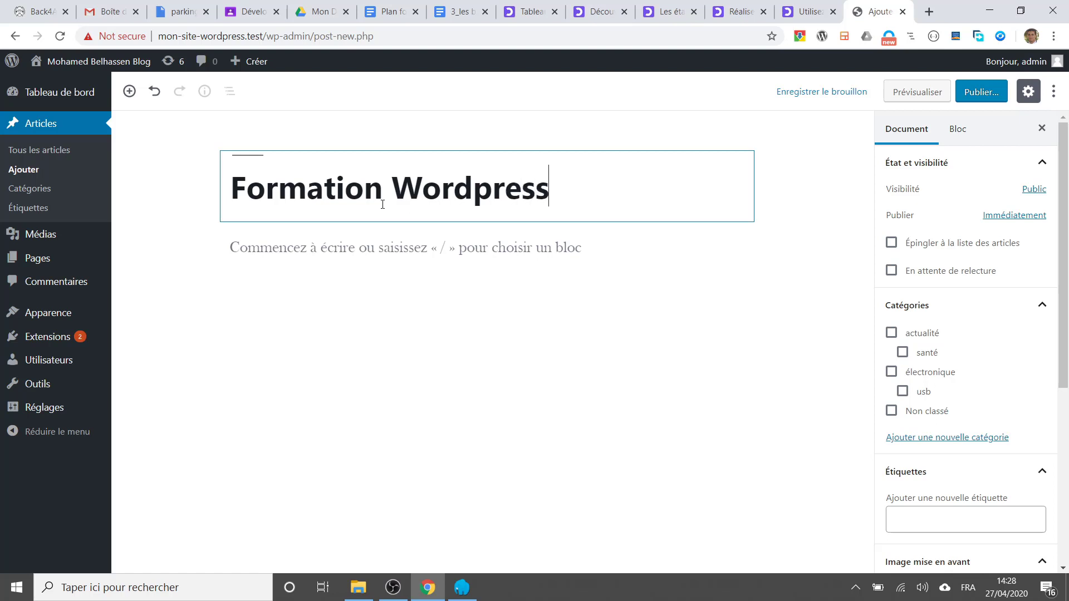
{"action": "key", "text": "Return"}
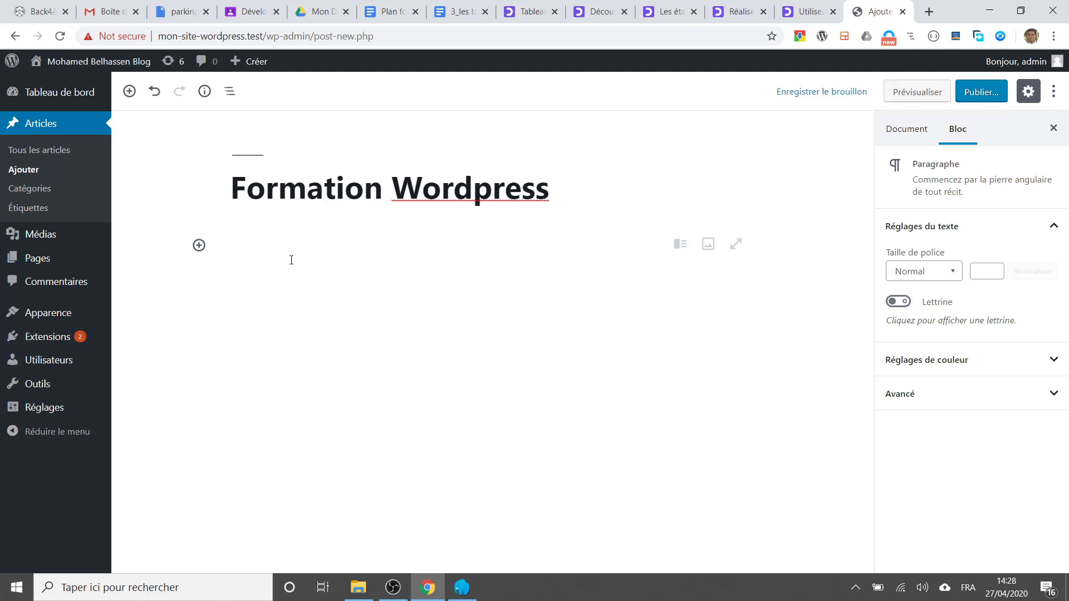
Write the opening paragraph "Cet article parle de wordpress" below the title.
{"action": "type", "text": "Cet article pa"}
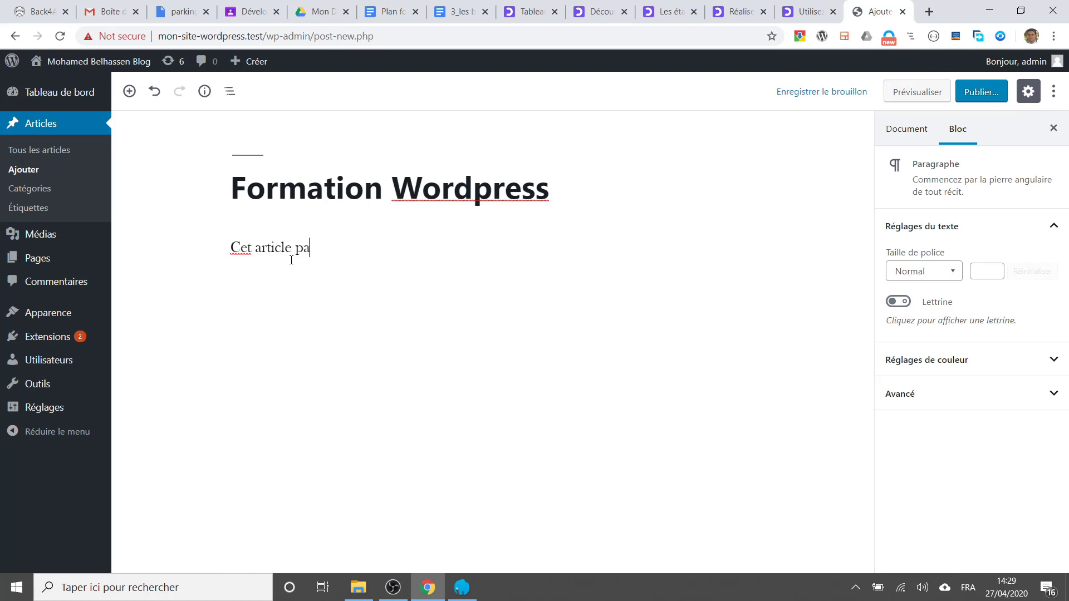
{"action": "type", "text": "rle de wordpress"}
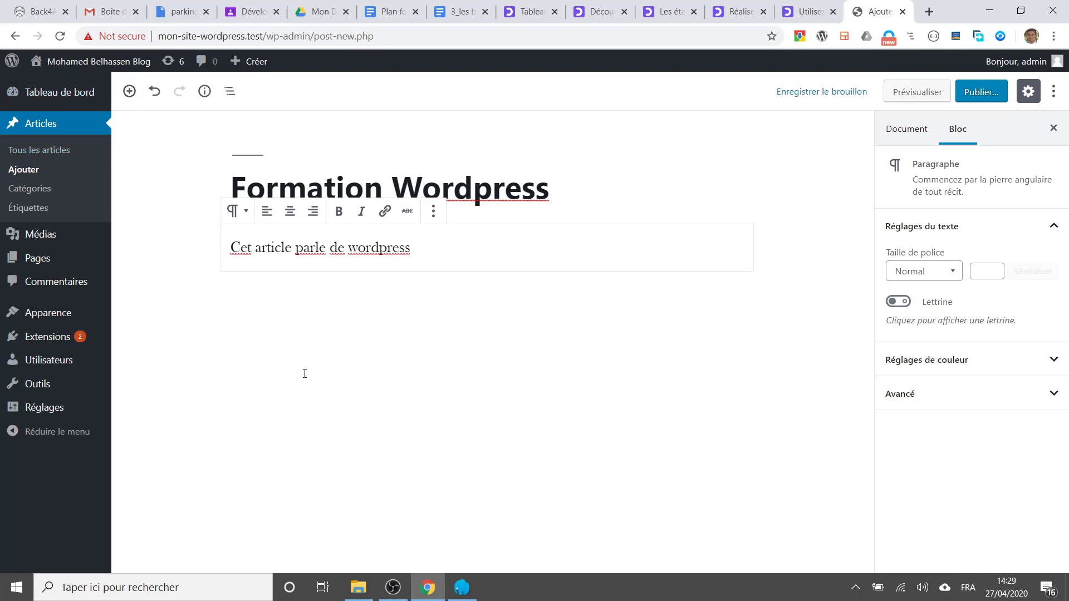
{"action": "key", "text": "Return"}
{"action": "left_click", "coordinate": [467, 265]}
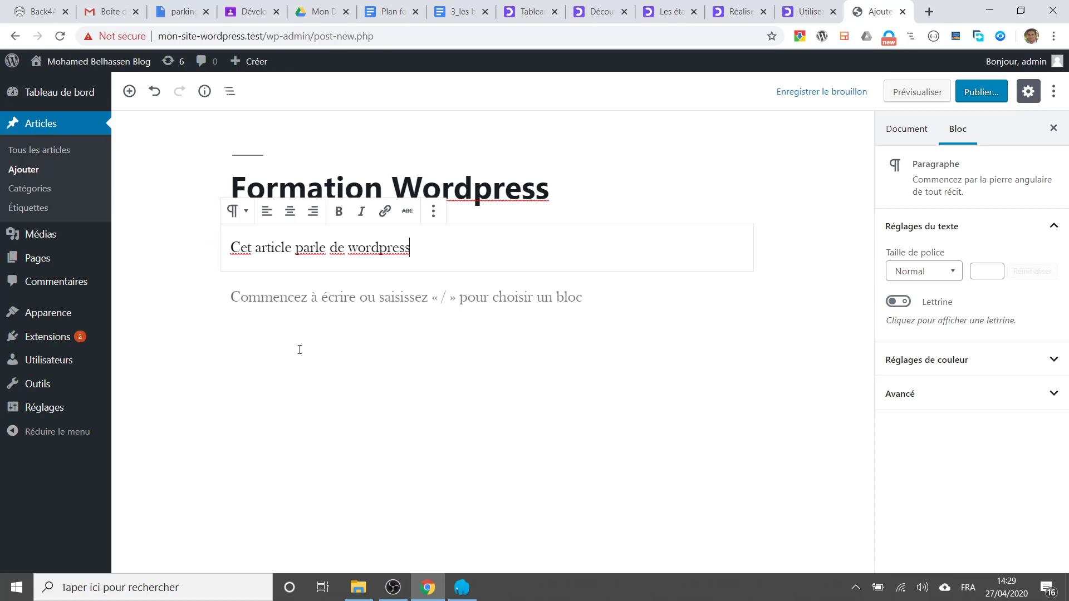
Add an image block below the paragraph and look through the existing images in the media library.
{"action": "key", "text": "Return"}
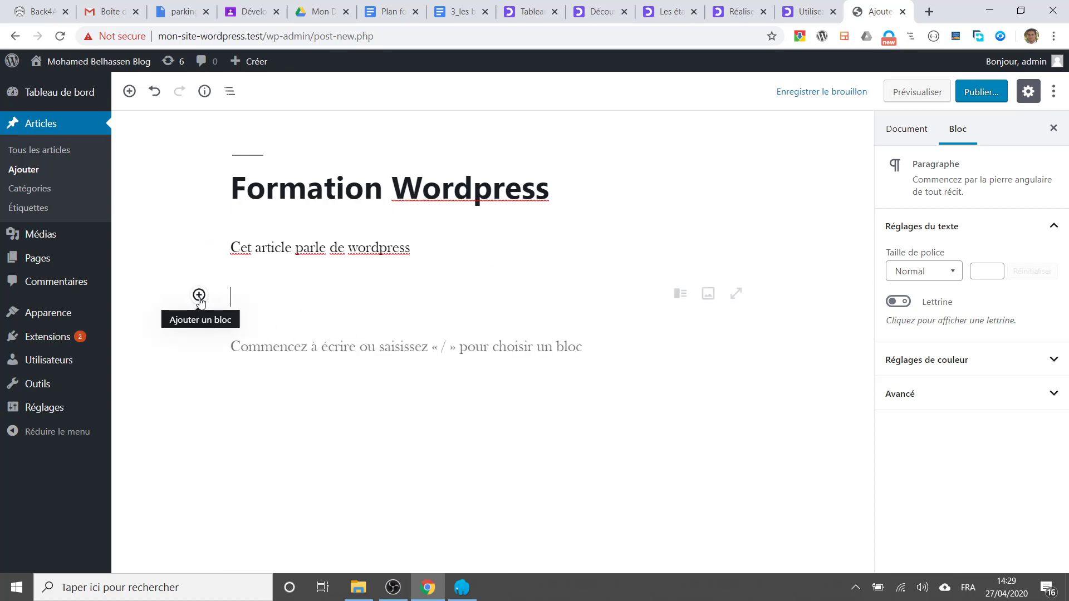
{"action": "left_click", "coordinate": [708, 295]}
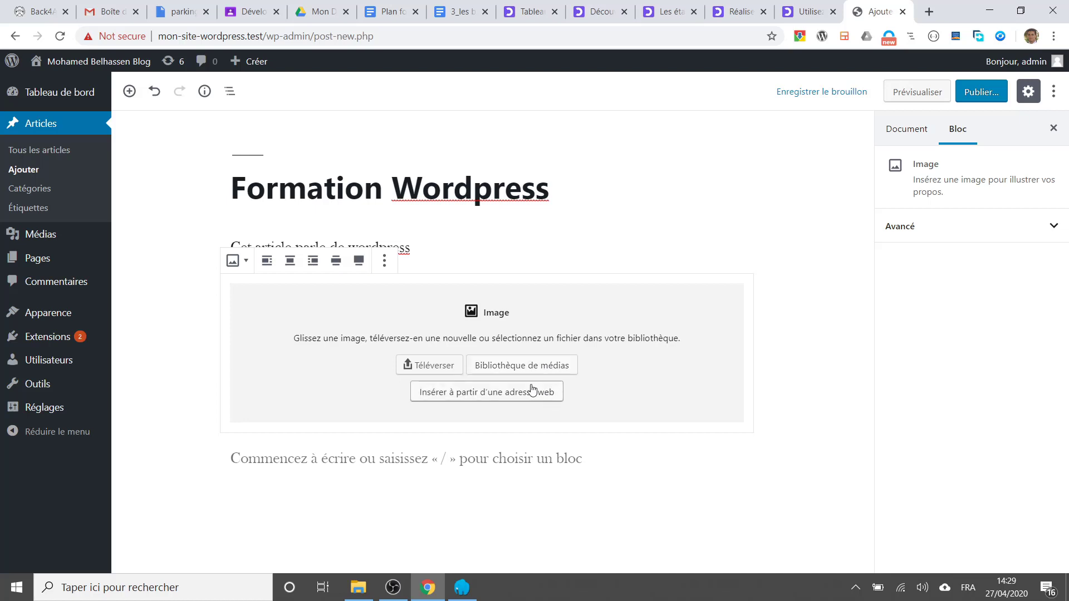
{"action": "left_click", "coordinate": [533, 372]}
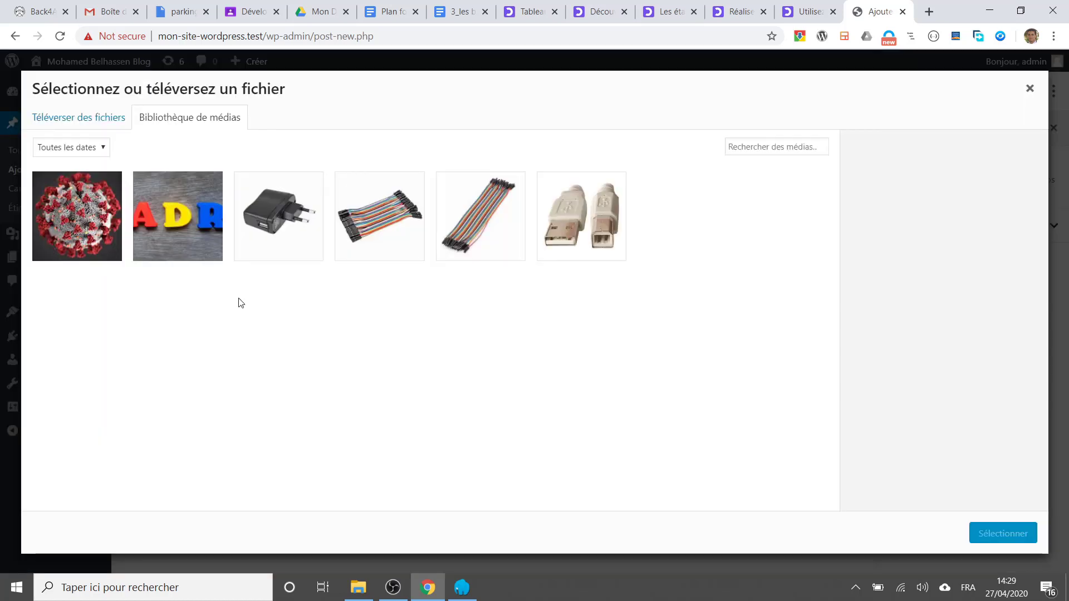
{"action": "key", "text": "Escape"}
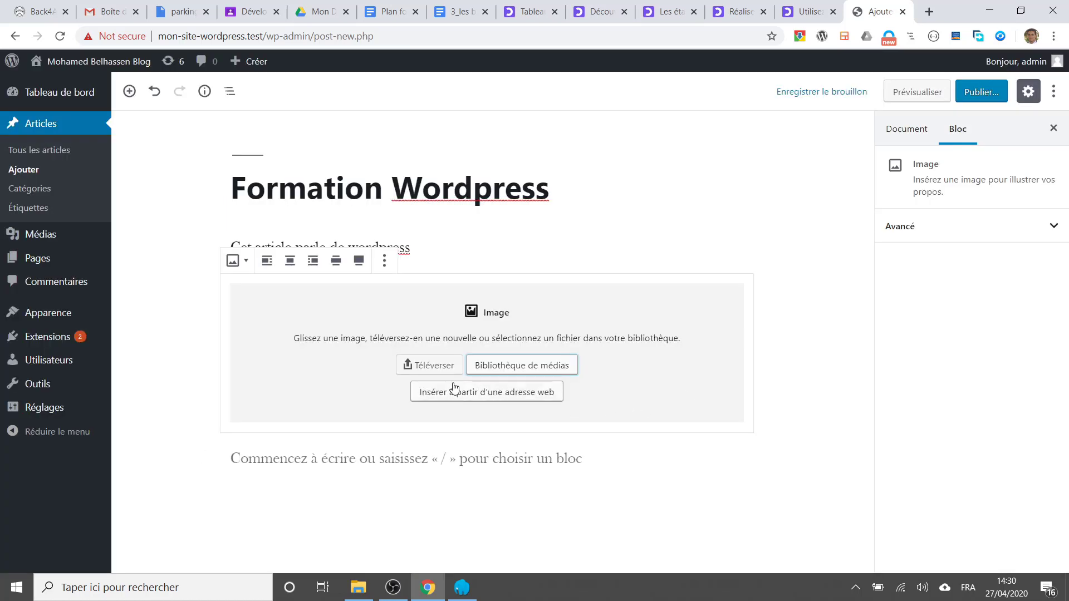
Upload build_attendance_system.jpg from the computer's Images folder into the image block.
{"action": "left_click", "coordinate": [418, 365]}
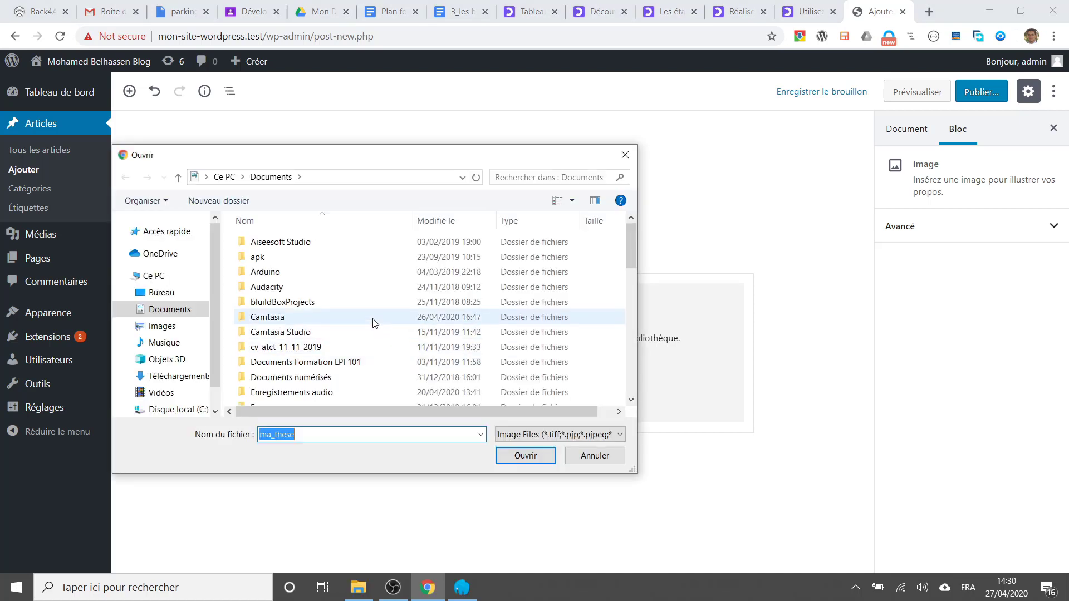
{"action": "left_click", "coordinate": [156, 327]}
{"action": "scroll", "coordinate": [398, 350], "scroll_direction": "down", "scroll_amount": 10}
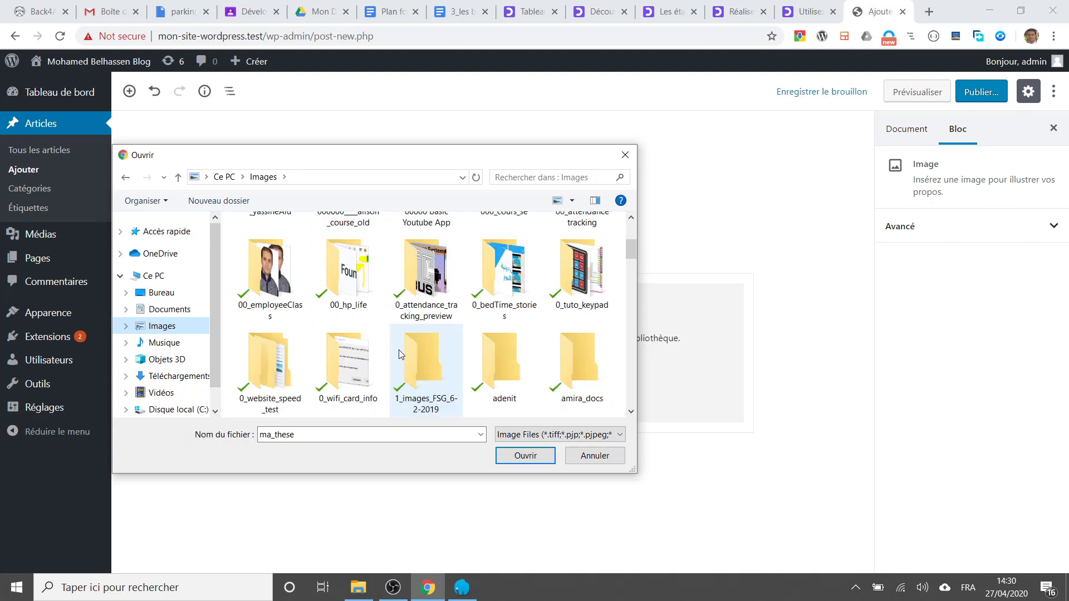
{"action": "scroll", "coordinate": [399, 354], "scroll_direction": "down", "scroll_amount": 2}
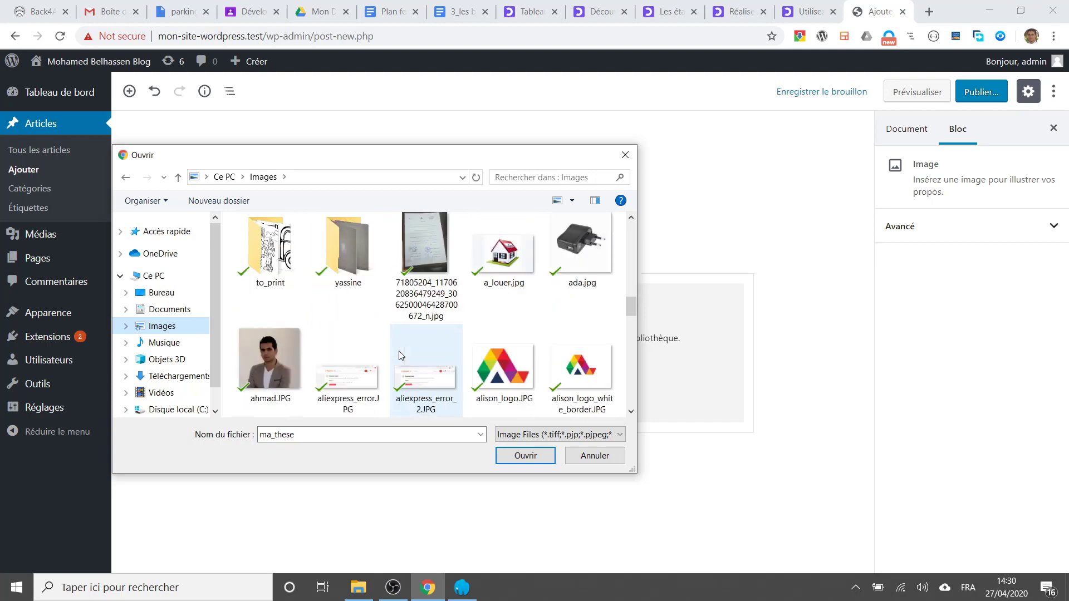
{"action": "scroll", "coordinate": [402, 355], "scroll_direction": "down", "scroll_amount": 2}
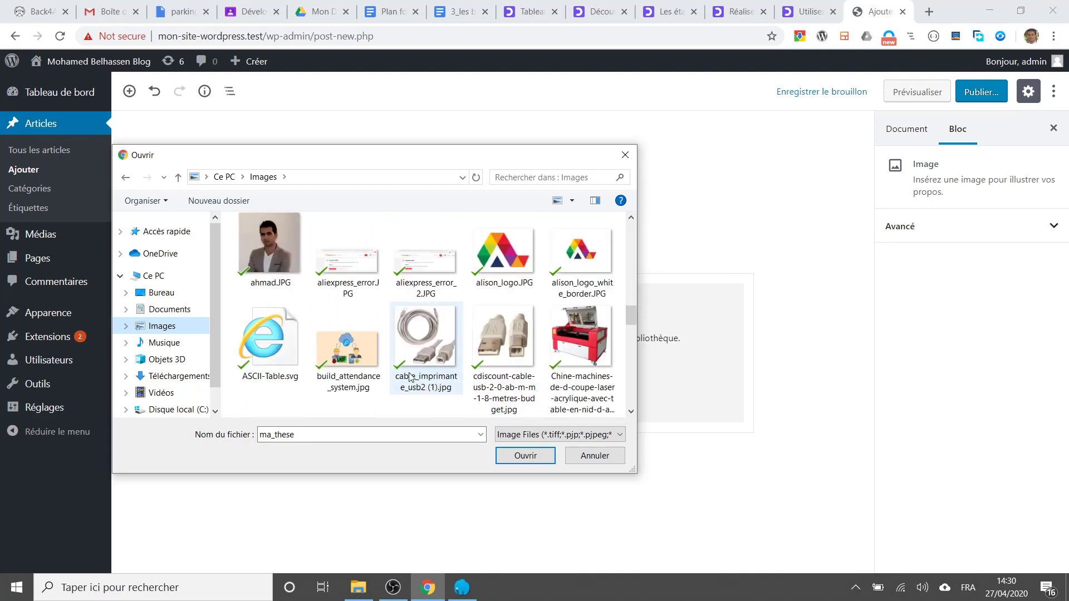
{"action": "left_click", "coordinate": [361, 372]}
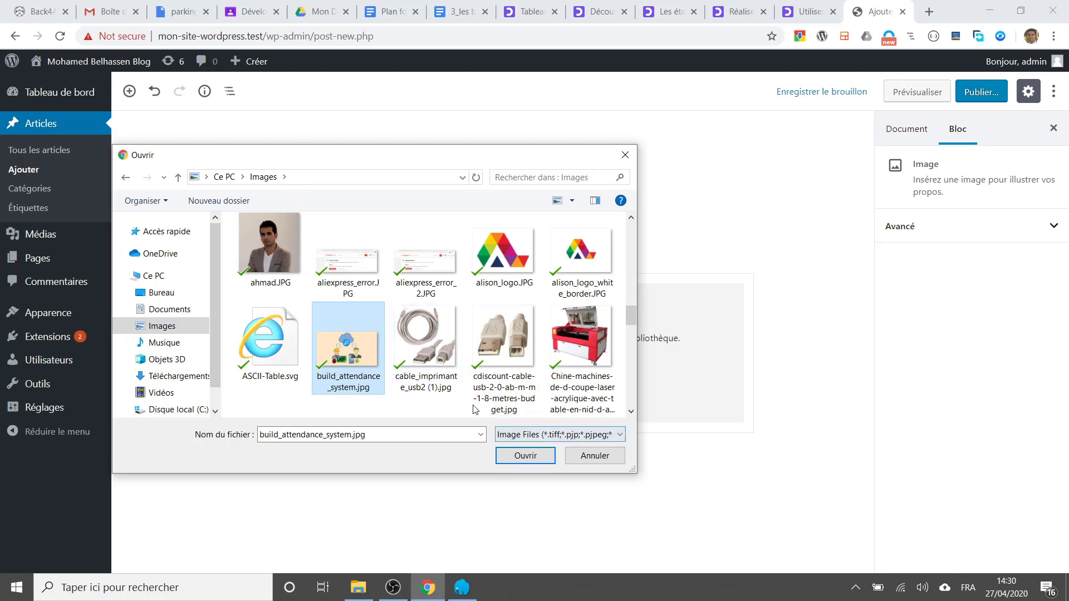
{"action": "scroll", "coordinate": [390, 378], "scroll_direction": "down", "scroll_amount": 4}
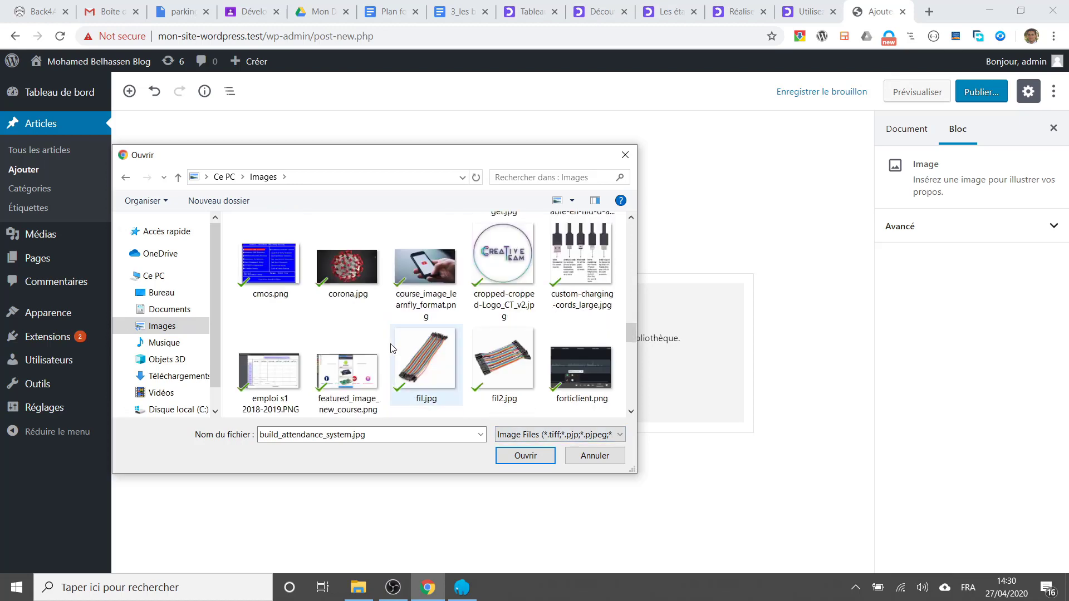
{"action": "scroll", "coordinate": [355, 339], "scroll_direction": "up", "scroll_amount": 2}
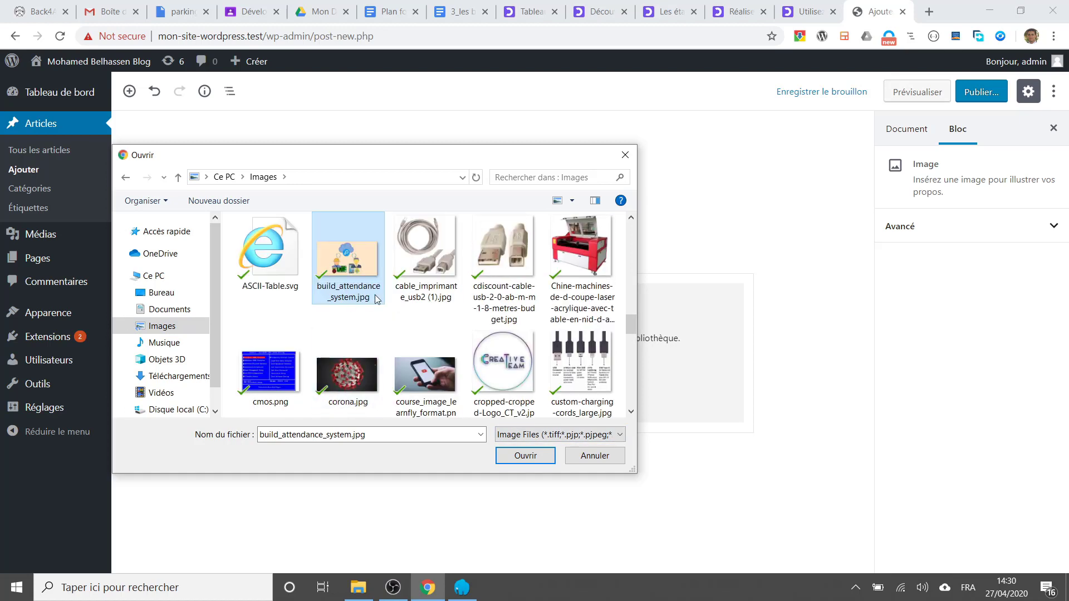
{"action": "left_click", "coordinate": [520, 456]}
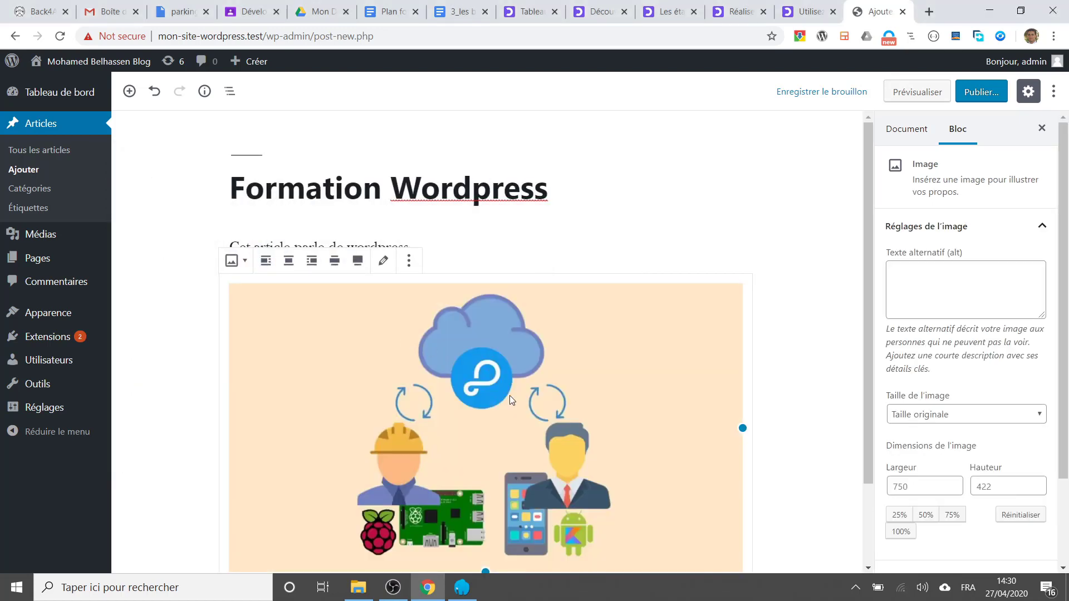
Resize the image freehand in the article to about 684 × 384 pixels.
{"action": "scroll", "coordinate": [509, 396], "scroll_direction": "down", "scroll_amount": 3}
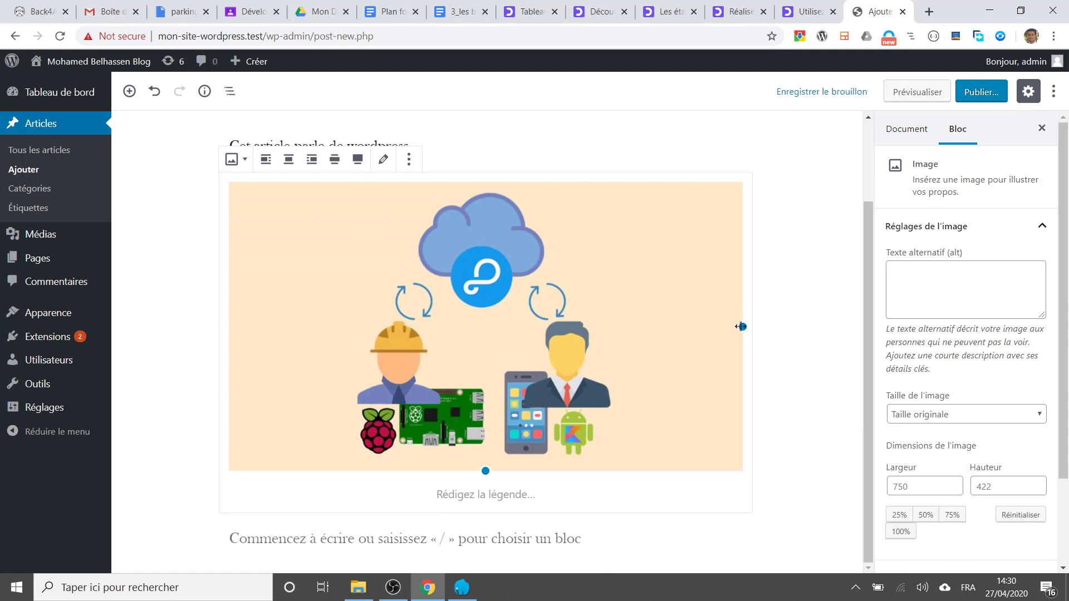
{"action": "left_click_drag", "start_coordinate": [743, 327], "coordinate": [596, 384]}
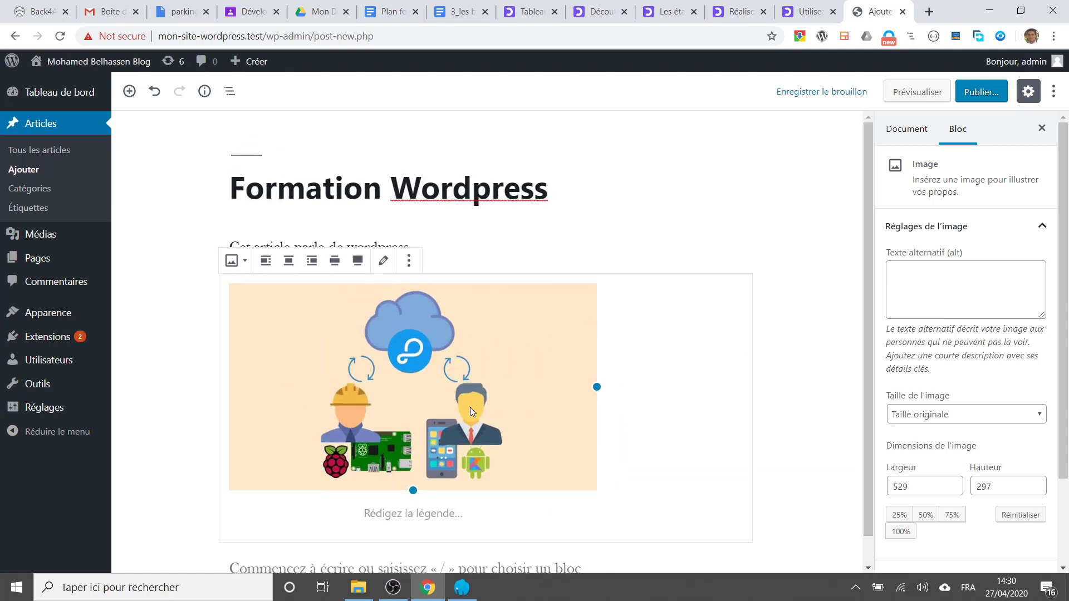
{"action": "left_click_drag", "start_coordinate": [411, 490], "coordinate": [506, 449]}
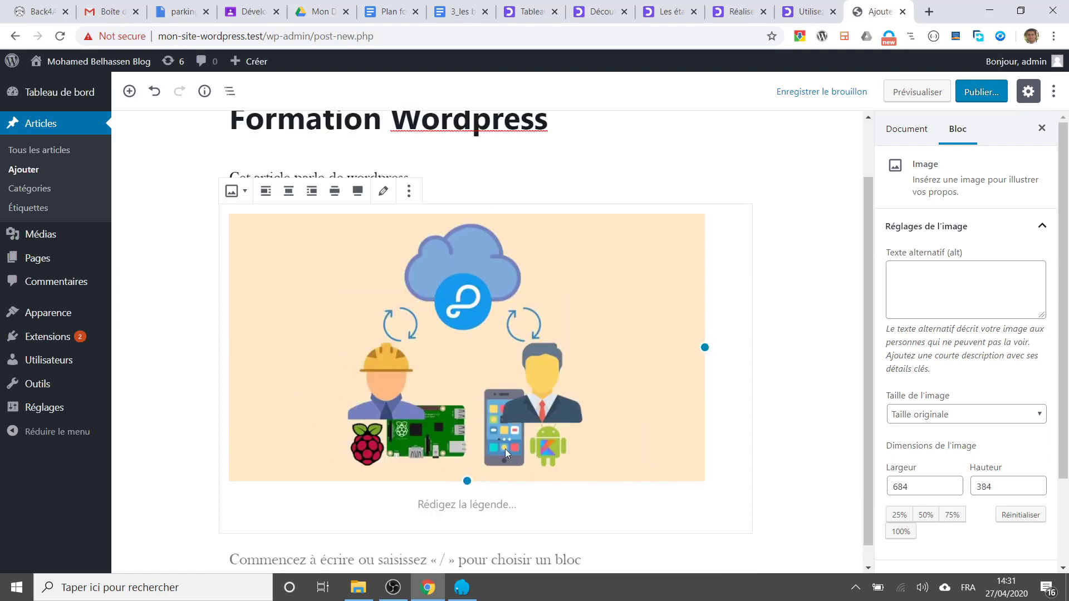
Caption the image "Cours sur Raspberry Pi" and set its alternative text to "description de l'image".
{"action": "left_click", "coordinate": [465, 507]}
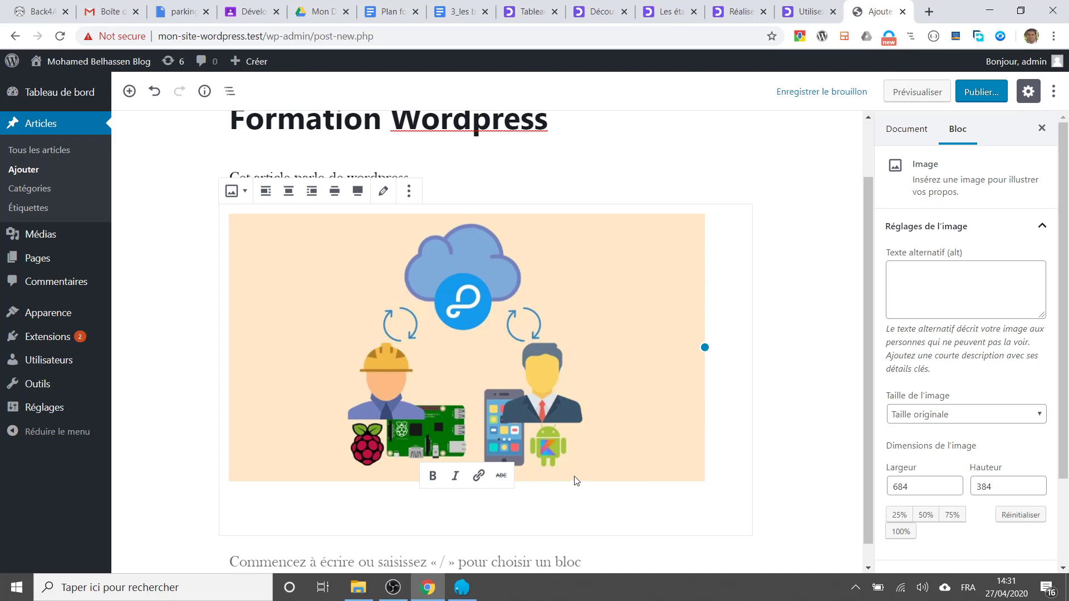
{"action": "type", "text": "Cour"}
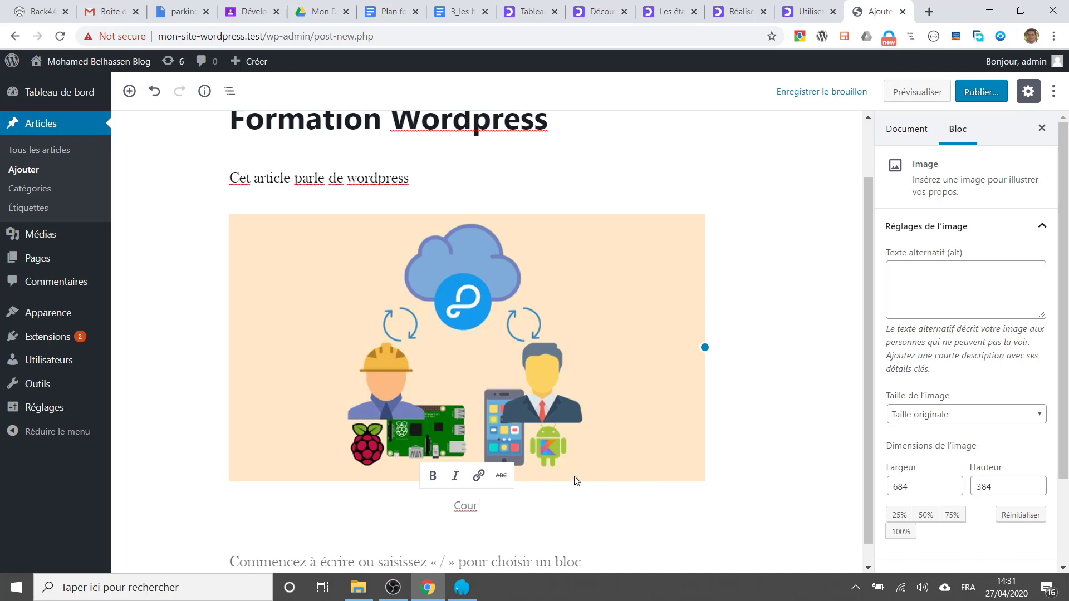
{"action": "type", "text": "s sur Raspberry Pi"}
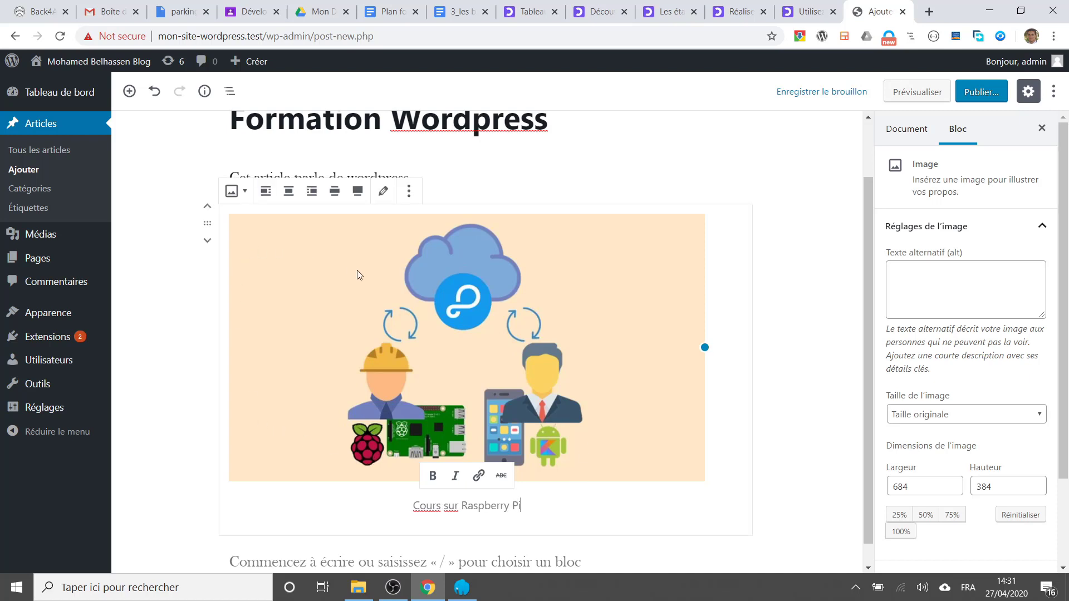
{"action": "scroll", "coordinate": [357, 274], "scroll_direction": "up", "scroll_amount": 1}
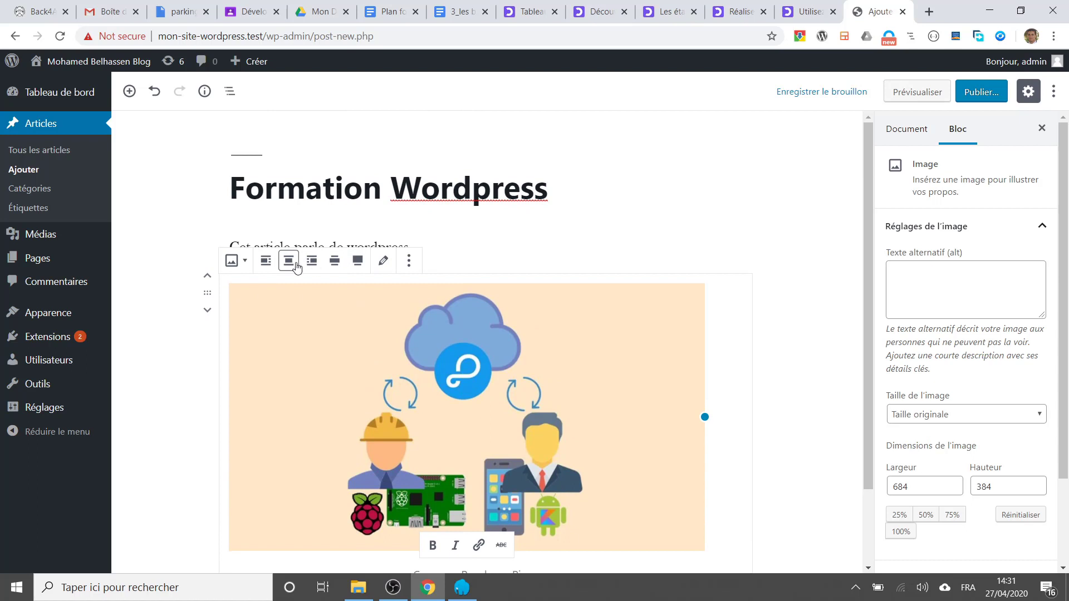
{"action": "scroll", "coordinate": [345, 267], "scroll_direction": "down", "scroll_amount": 1}
{"action": "left_click", "coordinate": [911, 286]}
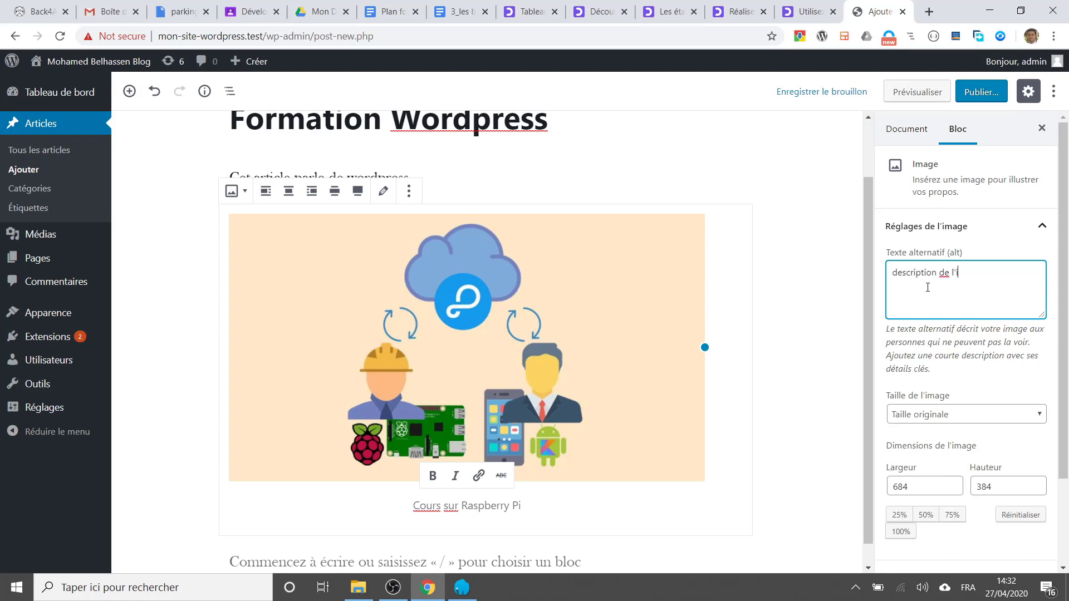
{"action": "type", "text": "mage"}
Try the Miniature and Moyenne sizes and a 50% scale of Taille originale on the image, and reset its dimensions.
{"action": "scroll", "coordinate": [977, 424], "scroll_direction": "down", "scroll_amount": 2}
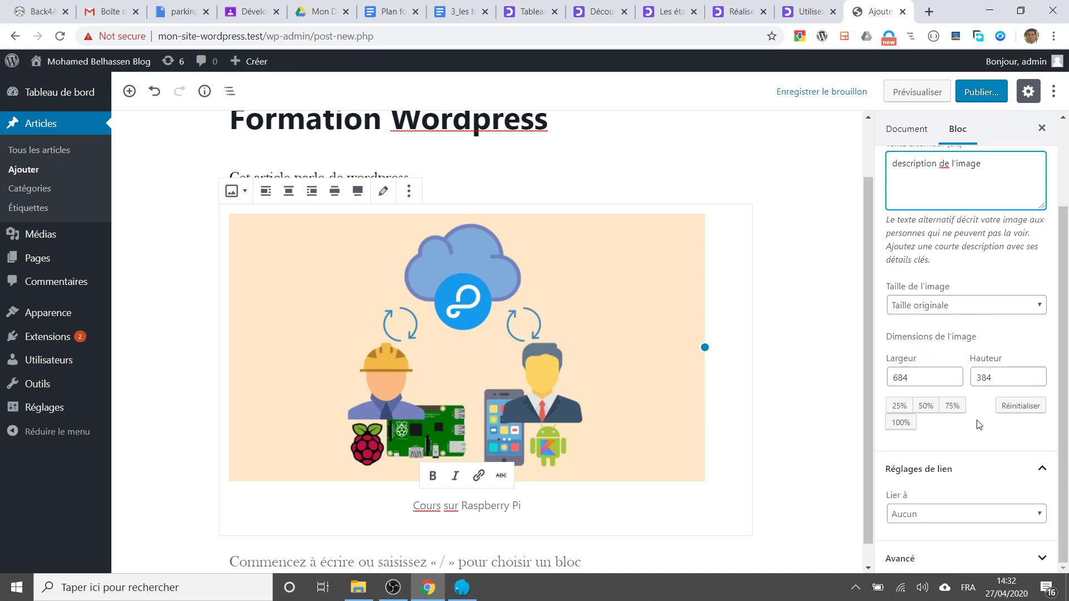
{"action": "left_click", "coordinate": [1002, 308]}
{"action": "left_click", "coordinate": [999, 326]}
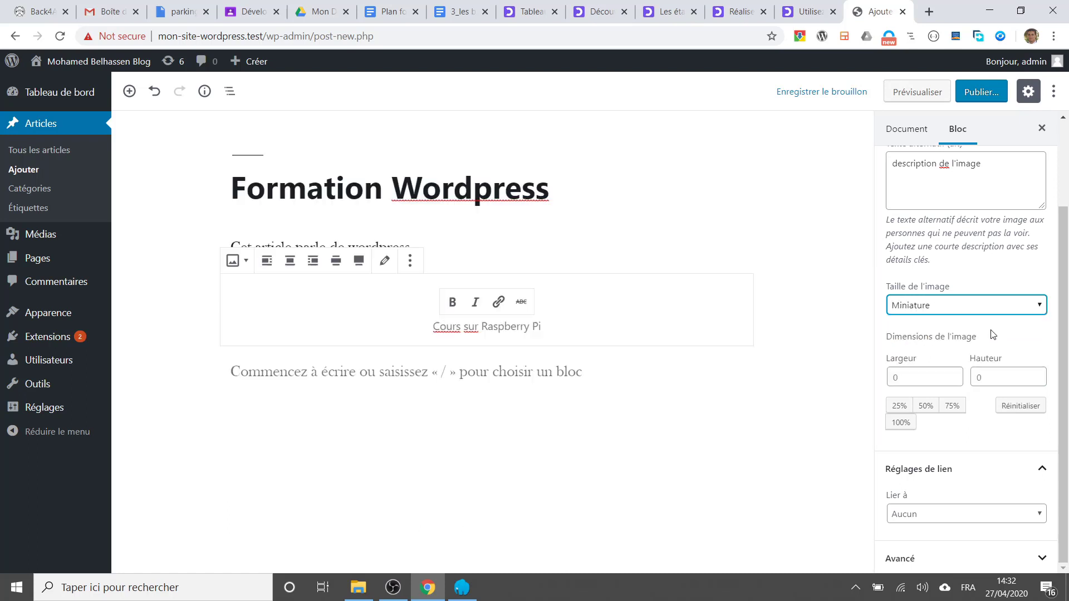
{"action": "left_click", "coordinate": [988, 307]}
{"action": "left_click", "coordinate": [970, 343]}
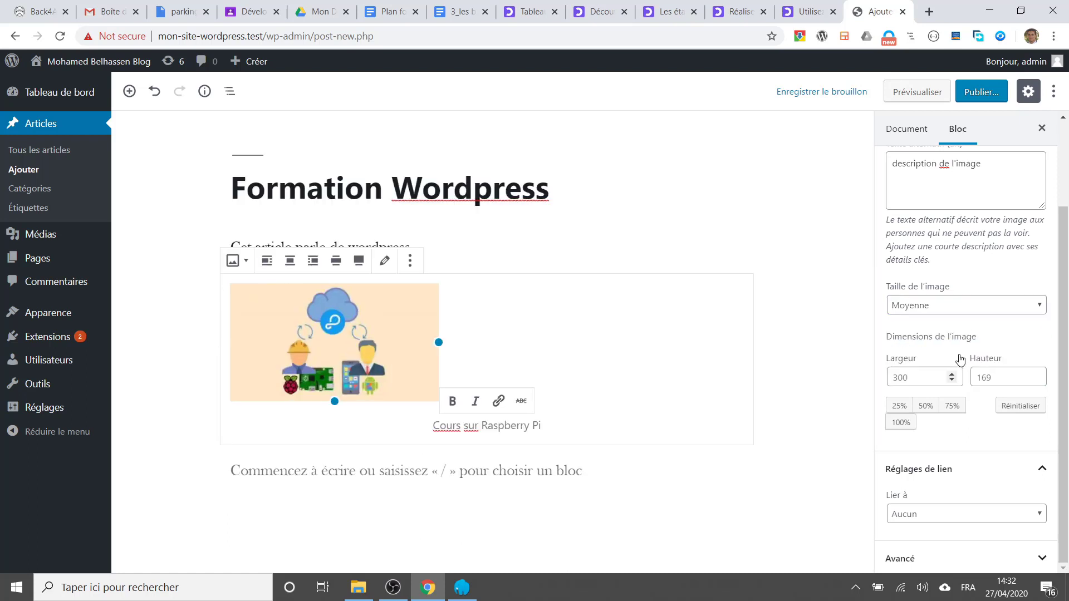
{"action": "left_click", "coordinate": [958, 301]}
{"action": "left_click", "coordinate": [930, 372]}
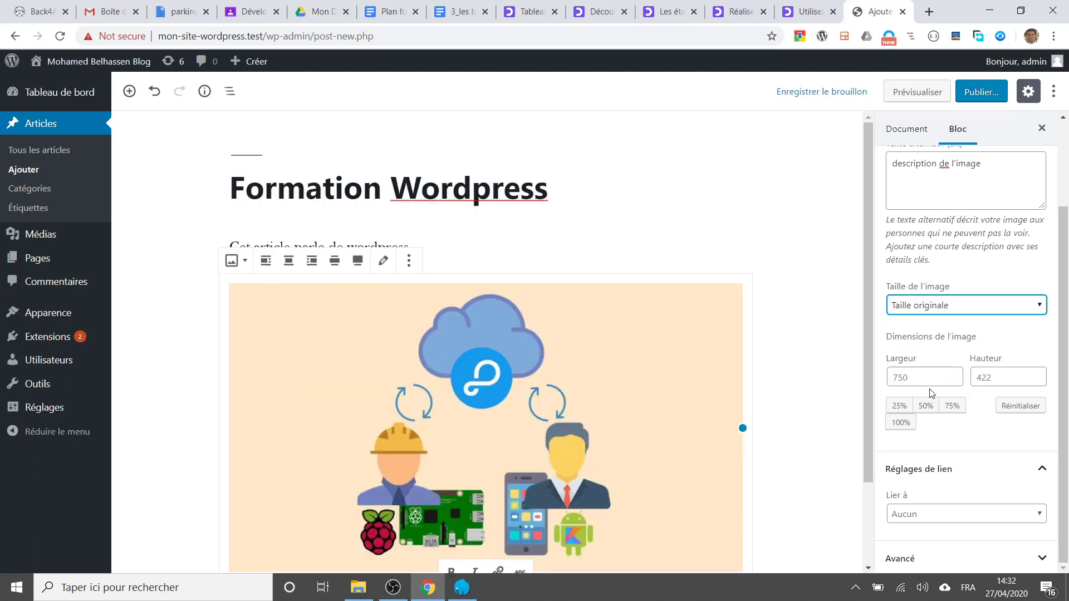
{"action": "left_click", "coordinate": [925, 406]}
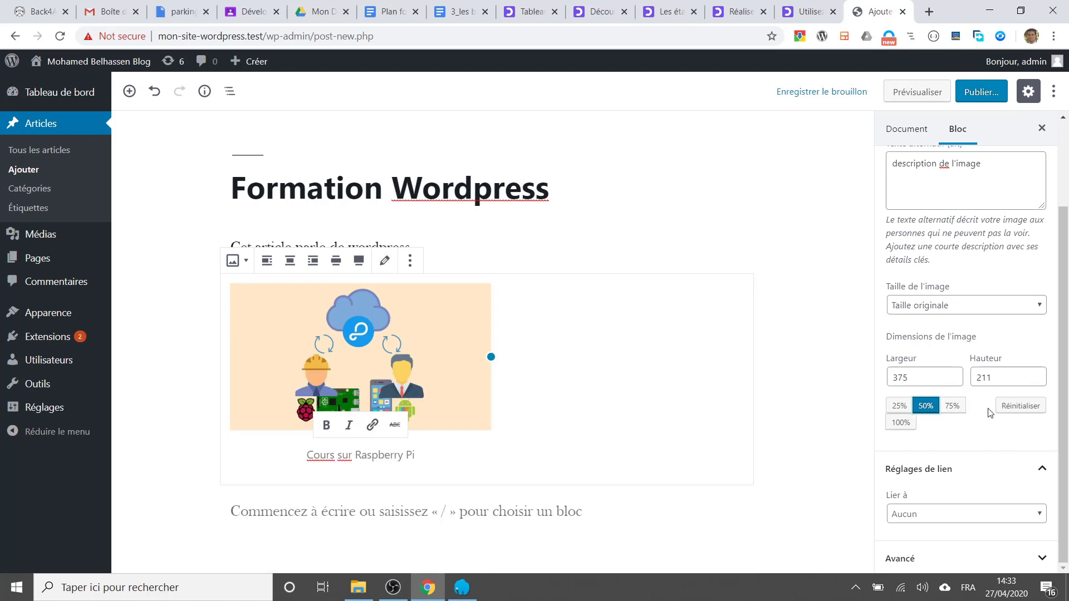
{"action": "left_click", "coordinate": [1012, 411]}
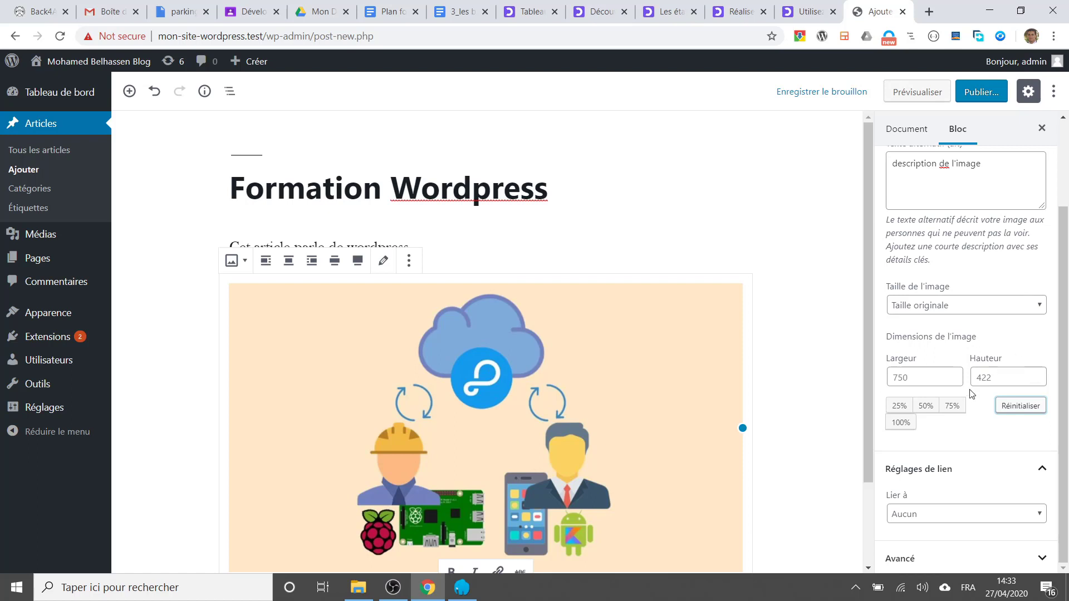
Insert a Média & texte block below the captioned Raspberry Pi image.
{"action": "scroll", "coordinate": [964, 401], "scroll_direction": "up", "scroll_amount": 2}
{"action": "scroll", "coordinate": [964, 400], "scroll_direction": "down", "scroll_amount": 2}
{"action": "key", "text": "Return"}
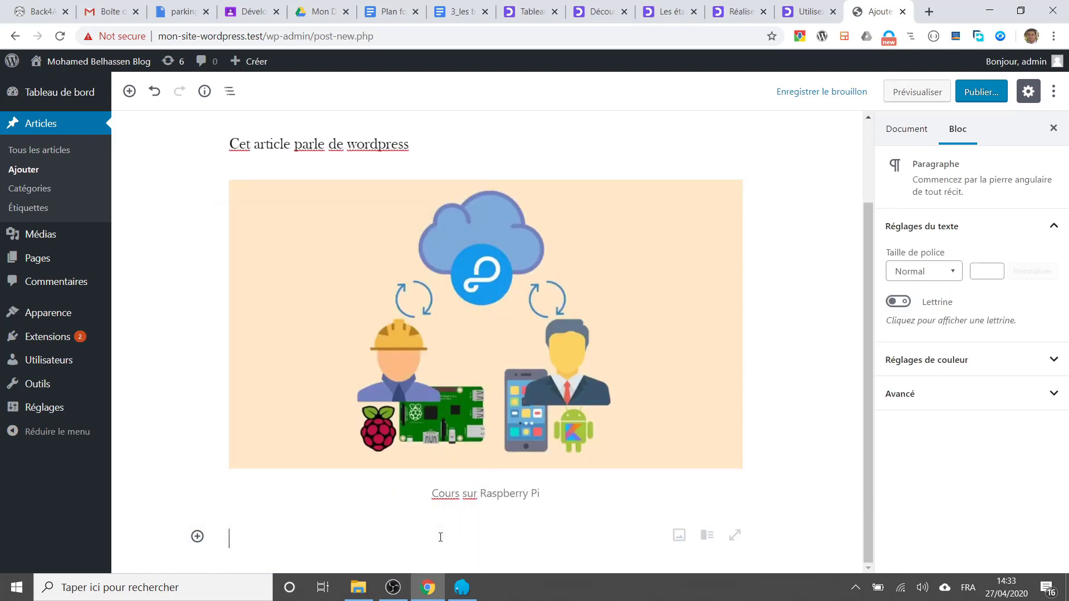
{"action": "left_click", "coordinate": [197, 536]}
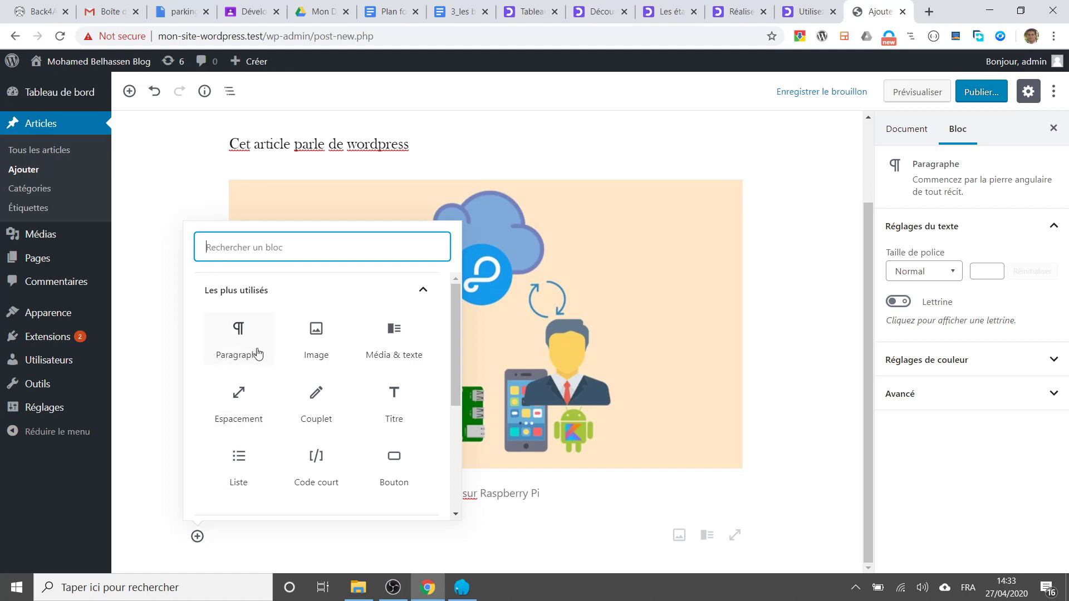
{"action": "left_click", "coordinate": [395, 346]}
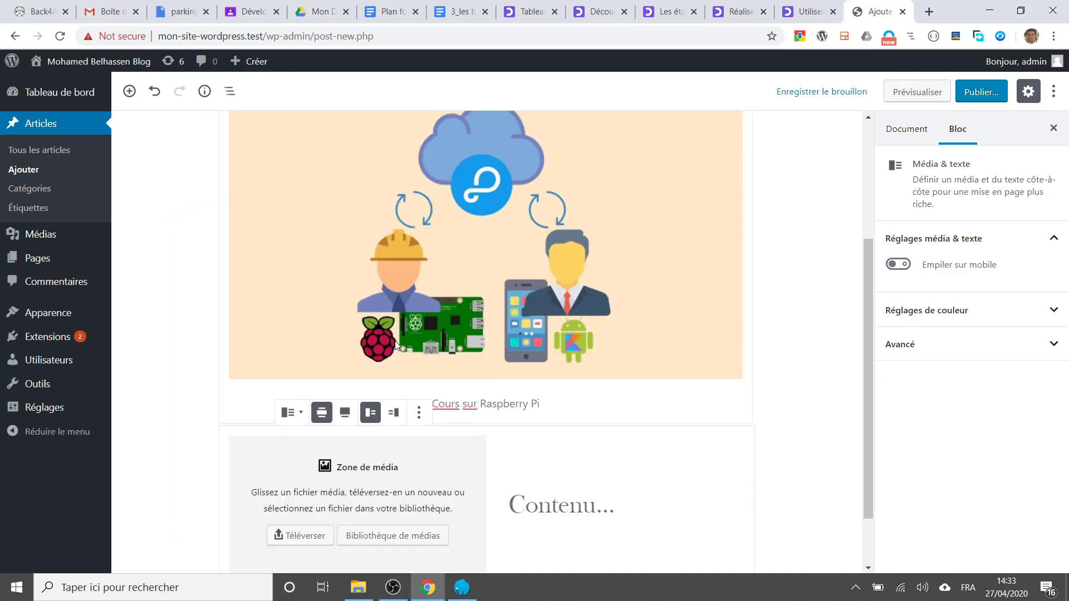
Fill the Média & texte block with the USB connectors picture from the media library and the text "USB".
{"action": "scroll", "coordinate": [286, 520], "scroll_direction": "down", "scroll_amount": 1}
{"action": "left_click", "coordinate": [370, 465]}
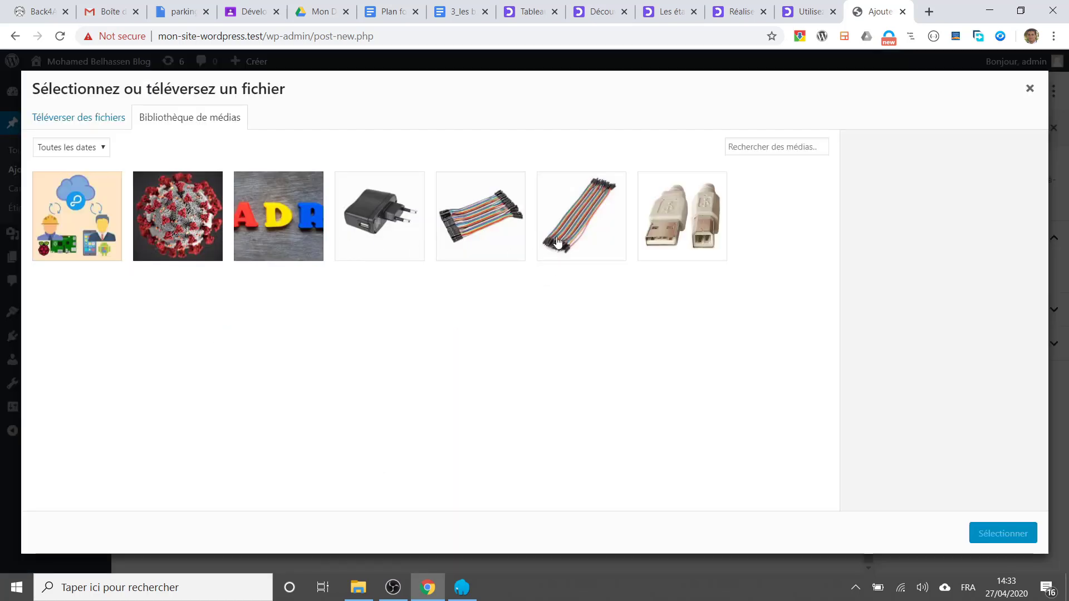
{"action": "left_click", "coordinate": [668, 225]}
{"action": "left_click", "coordinate": [1003, 533]}
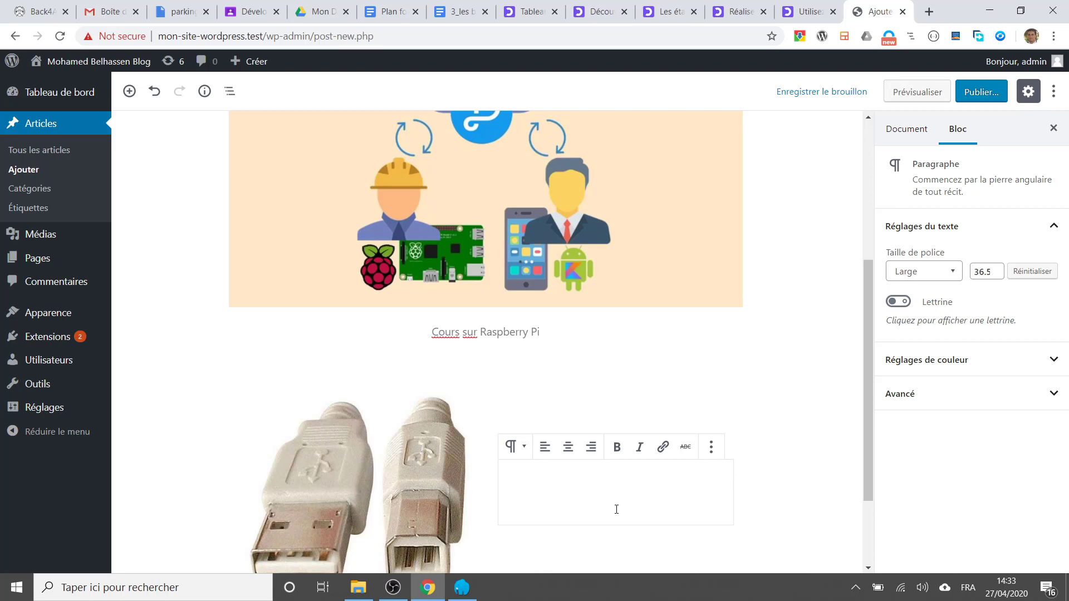
{"action": "type", "text": "USB"}
{"action": "key", "text": "Return"}
Insert a Liste block below the Média & texte block and make it a numbered list.
{"action": "left_click", "coordinate": [130, 91]}
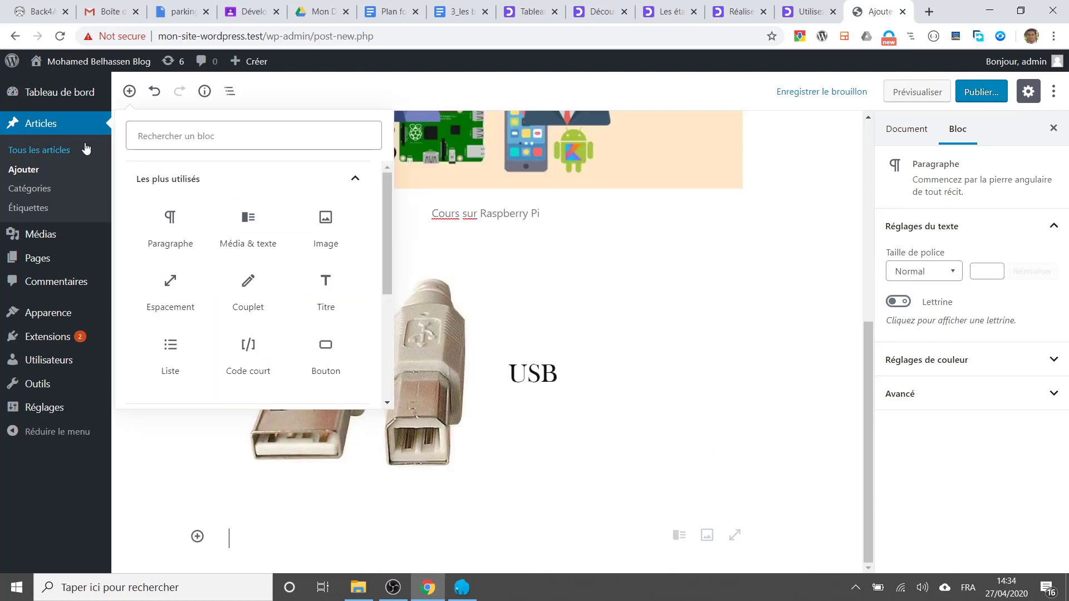
{"action": "left_click", "coordinate": [129, 91]}
{"action": "left_click", "coordinate": [129, 91]}
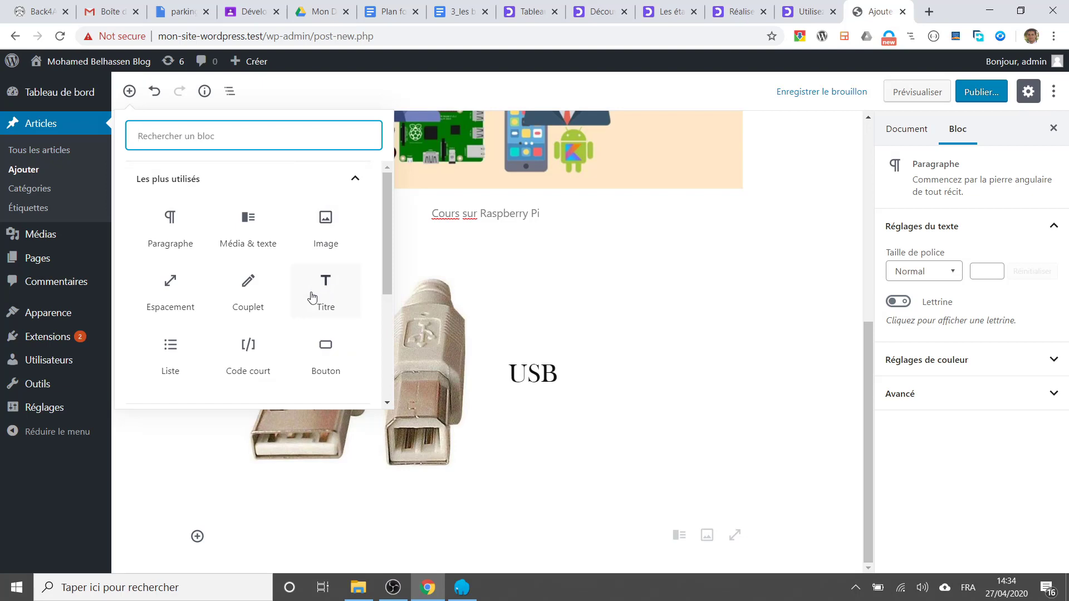
{"action": "left_click", "coordinate": [173, 364]}
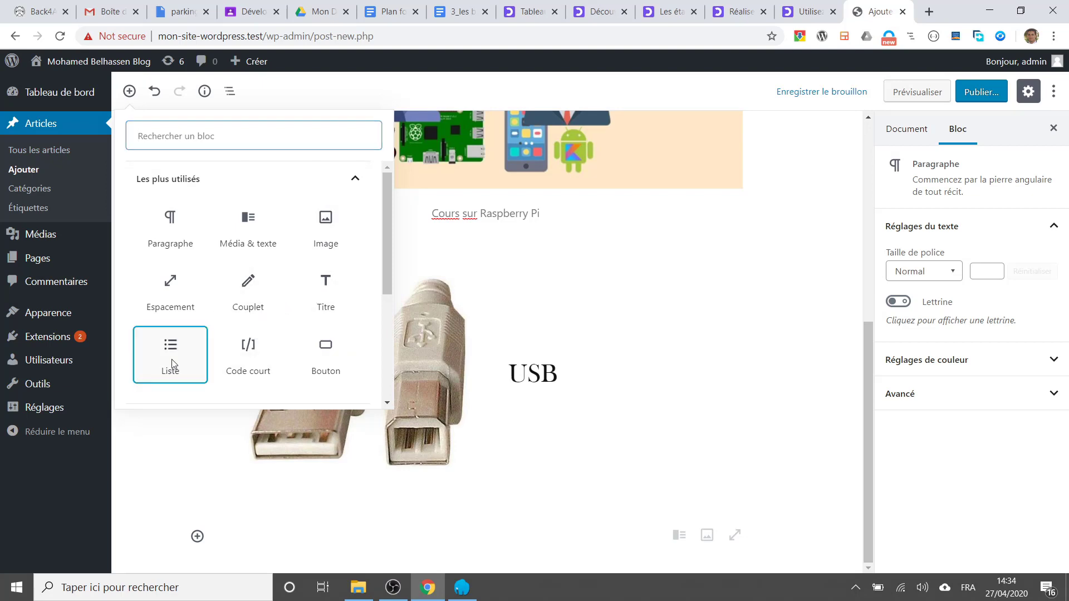
{"action": "left_click", "coordinate": [172, 364]}
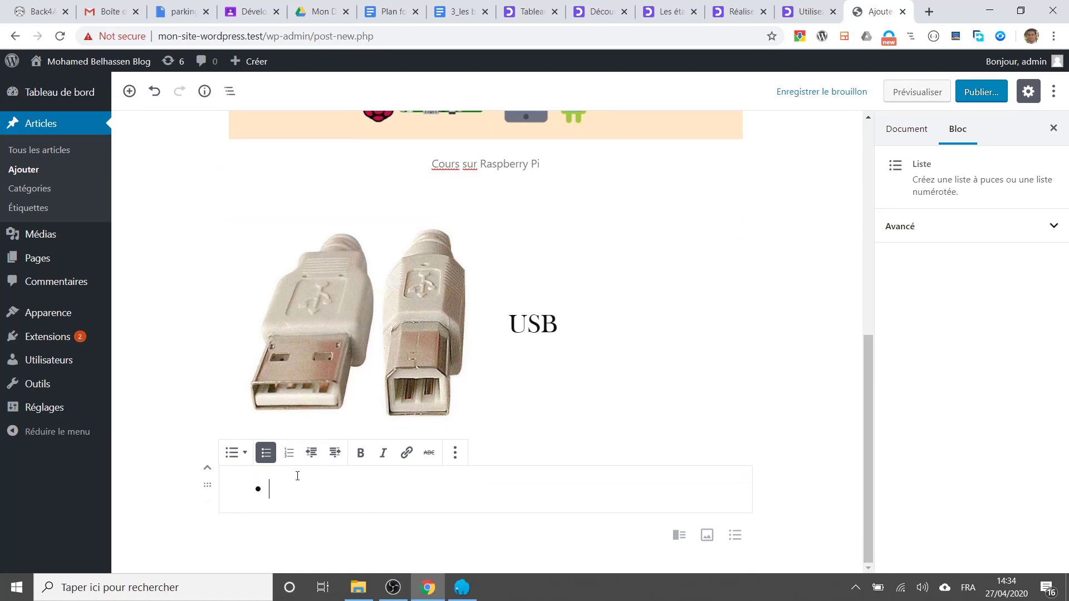
{"action": "left_click", "coordinate": [289, 454]}
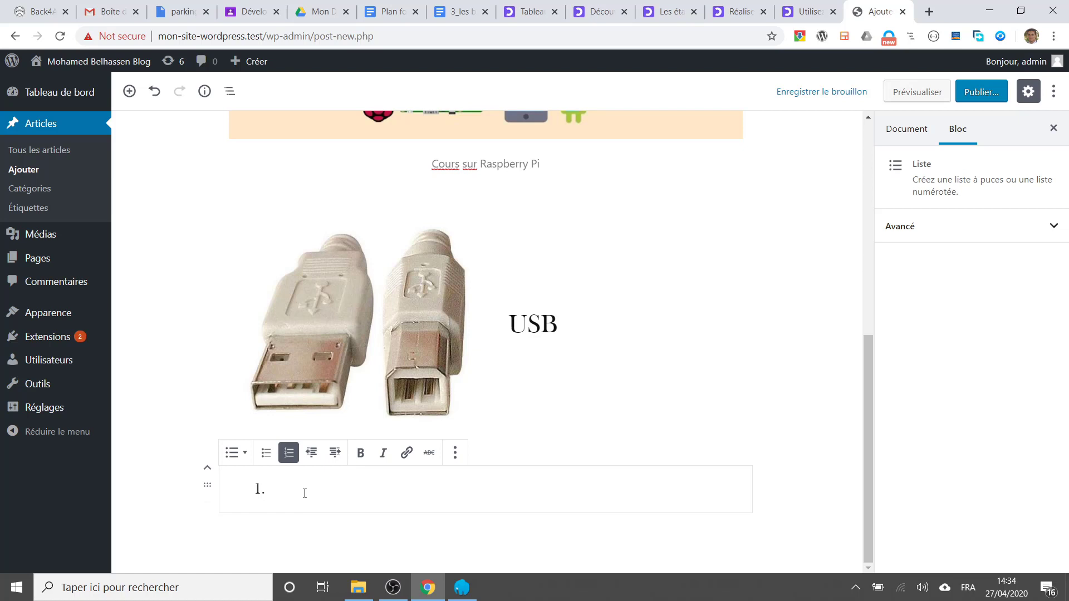
Enter "wordpress" and "joomla" as the first two items of the numbered list and start a third item.
{"action": "type", "text": "wordpres"}
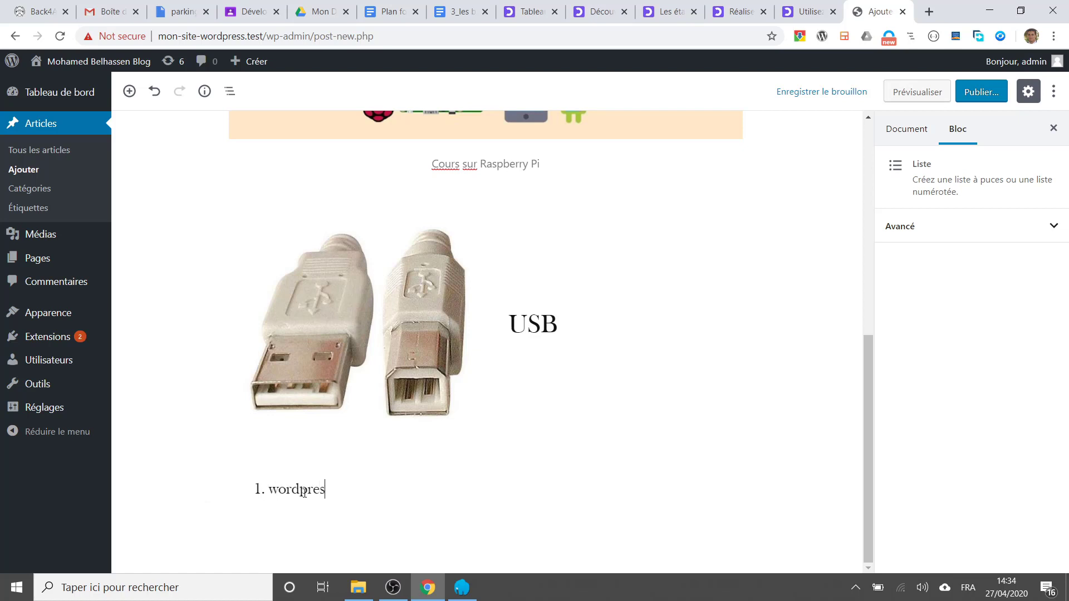
{"action": "type", "text": "s"}
{"action": "key", "text": "Return"}
{"action": "type", "text": "jo"}
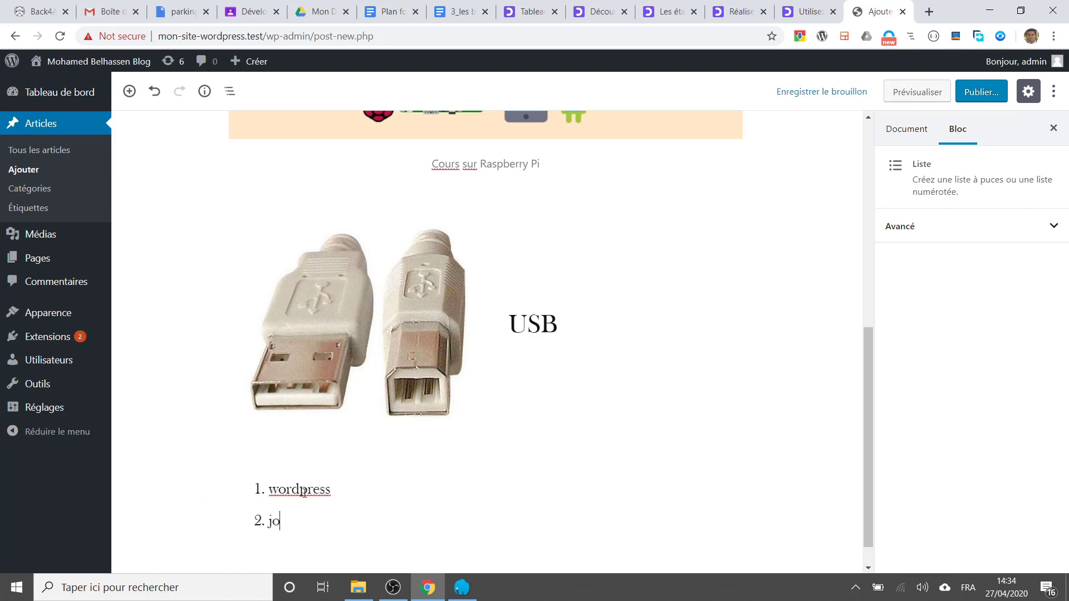
{"action": "type", "text": "omla"}
{"action": "key", "text": "Return"}
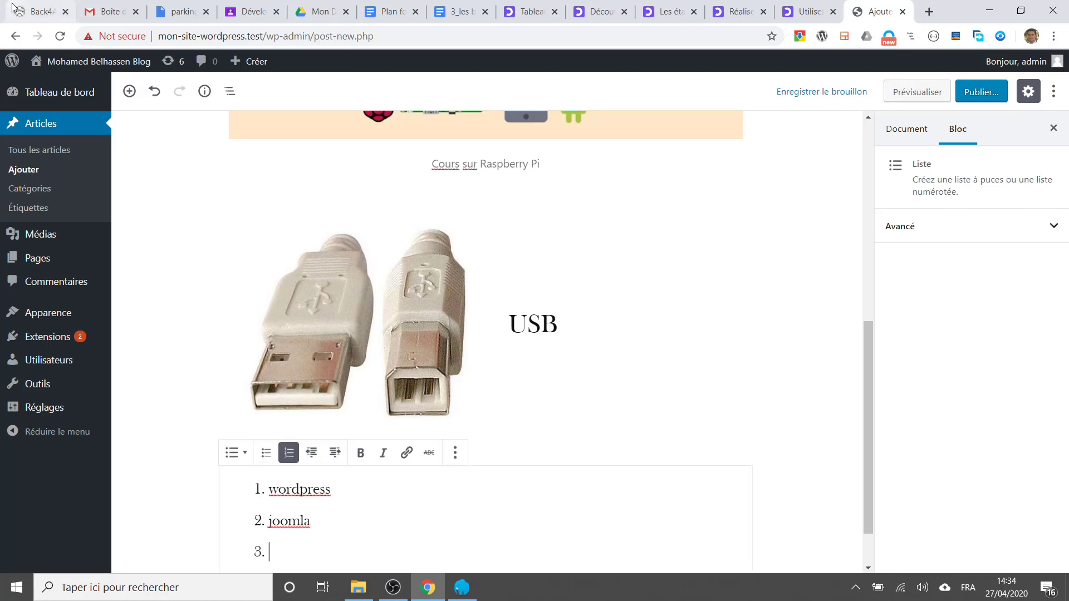
Insert an Espacement block and move it up above the numbered list.
{"action": "left_click", "coordinate": [129, 91]}
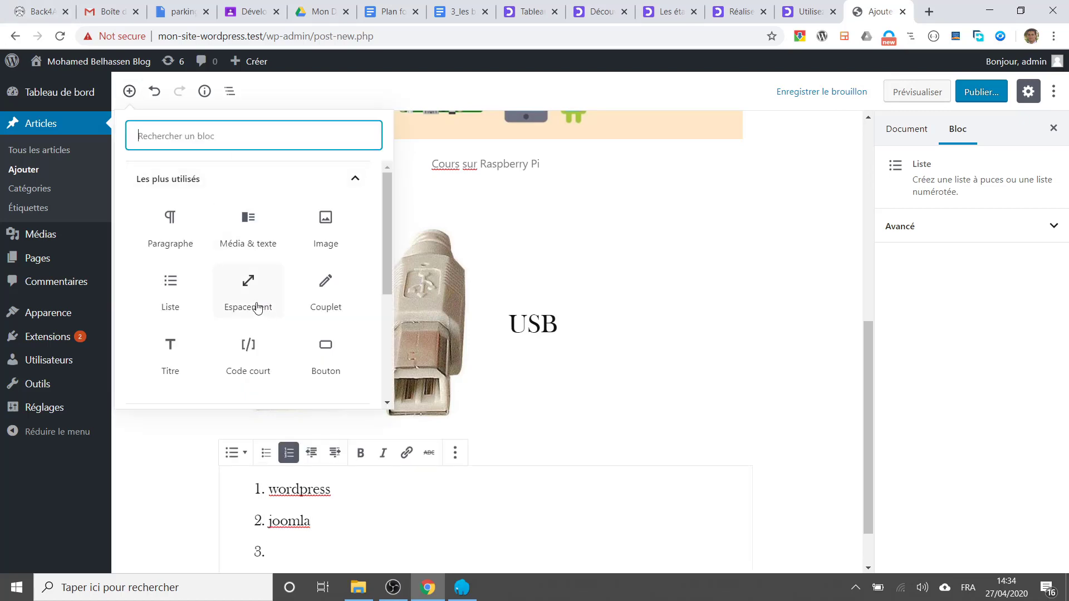
{"action": "left_click", "coordinate": [249, 293]}
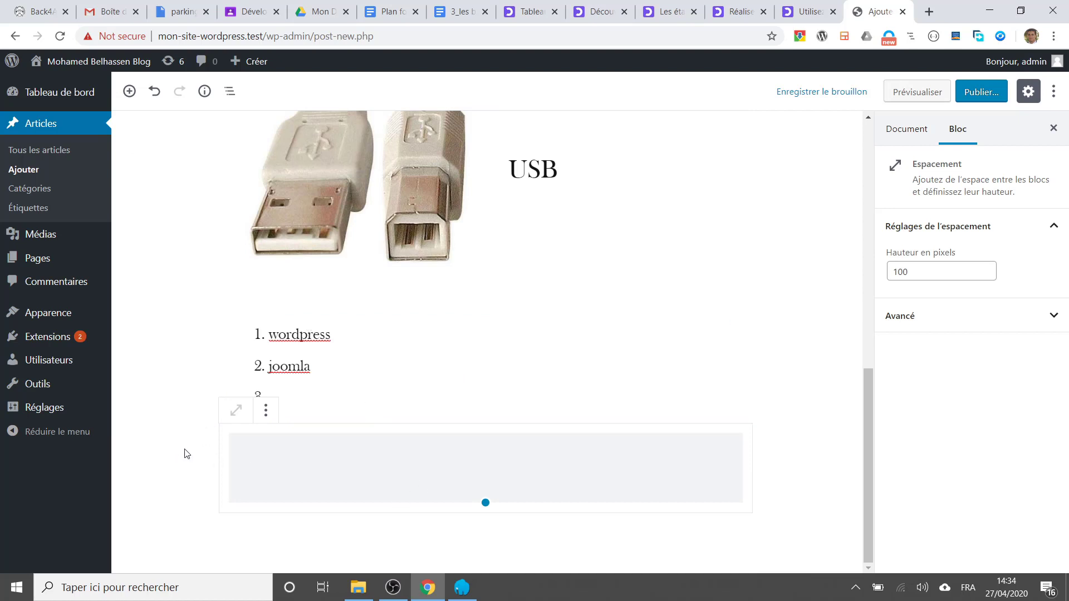
{"action": "scroll", "coordinate": [351, 454], "scroll_direction": "up", "scroll_amount": 1}
{"action": "scroll", "coordinate": [351, 455], "scroll_direction": "down", "scroll_amount": 1}
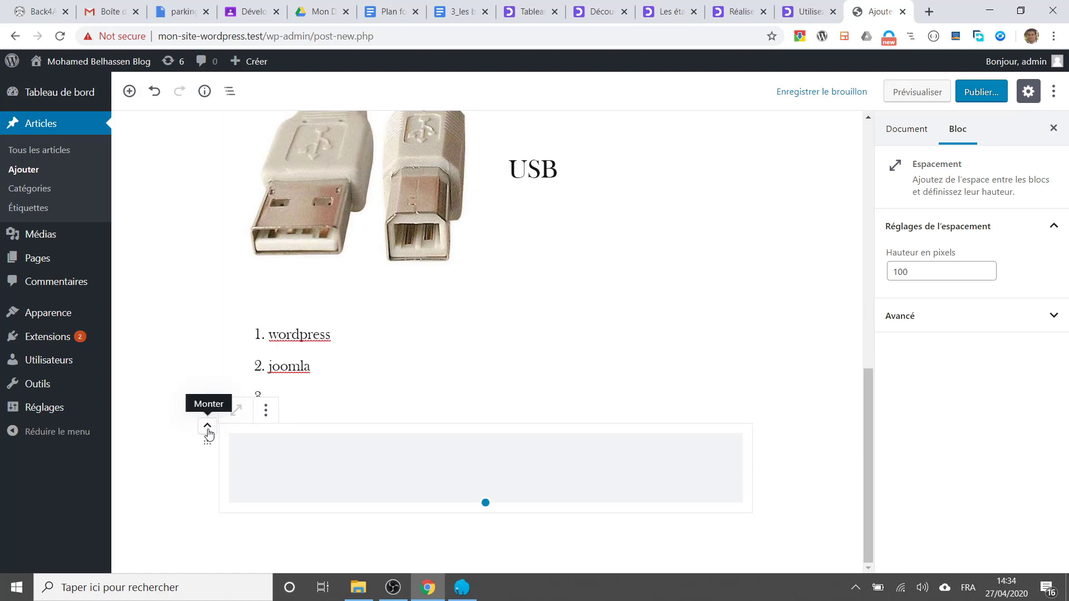
{"action": "left_click", "coordinate": [208, 432]}
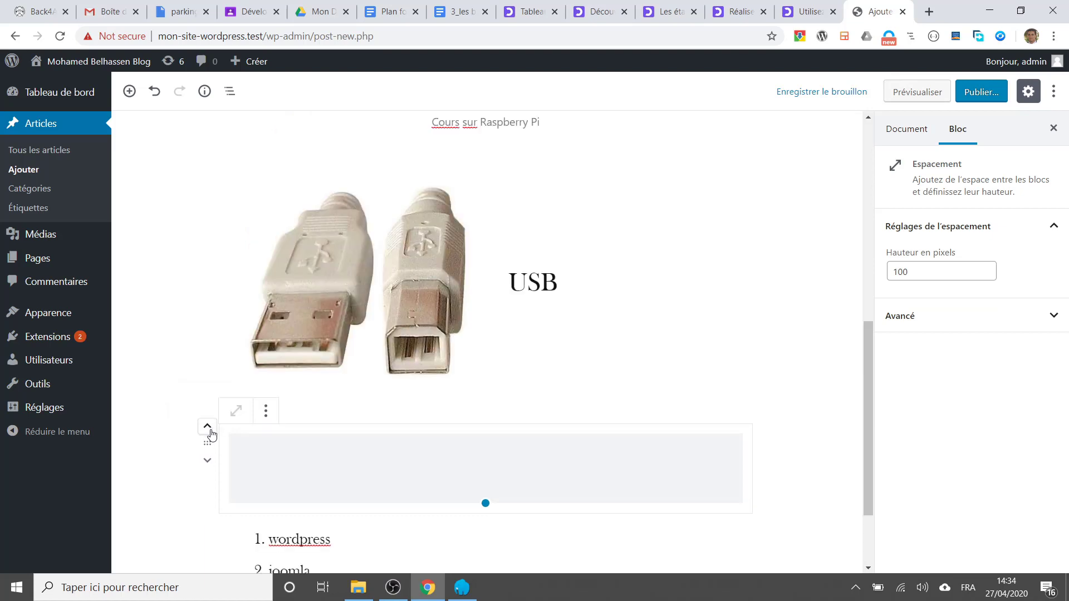
{"action": "scroll", "coordinate": [238, 411], "scroll_direction": "down", "scroll_amount": 2}
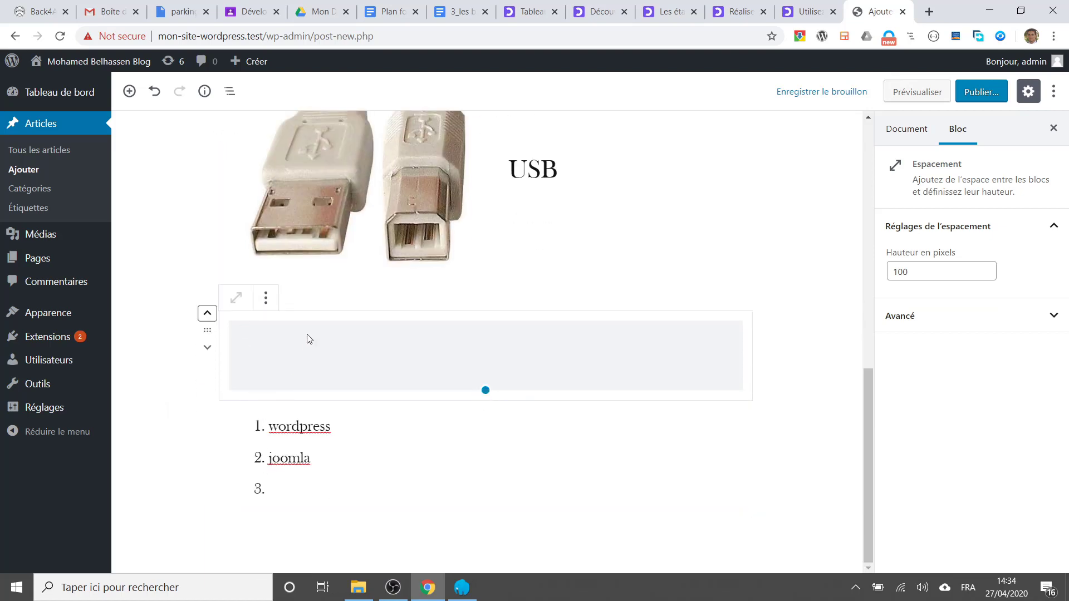
Move the Espacement block up above the Média & texte block and stretch its height to about 359 pixels.
{"action": "scroll", "coordinate": [299, 250], "scroll_direction": "up", "scroll_amount": 5}
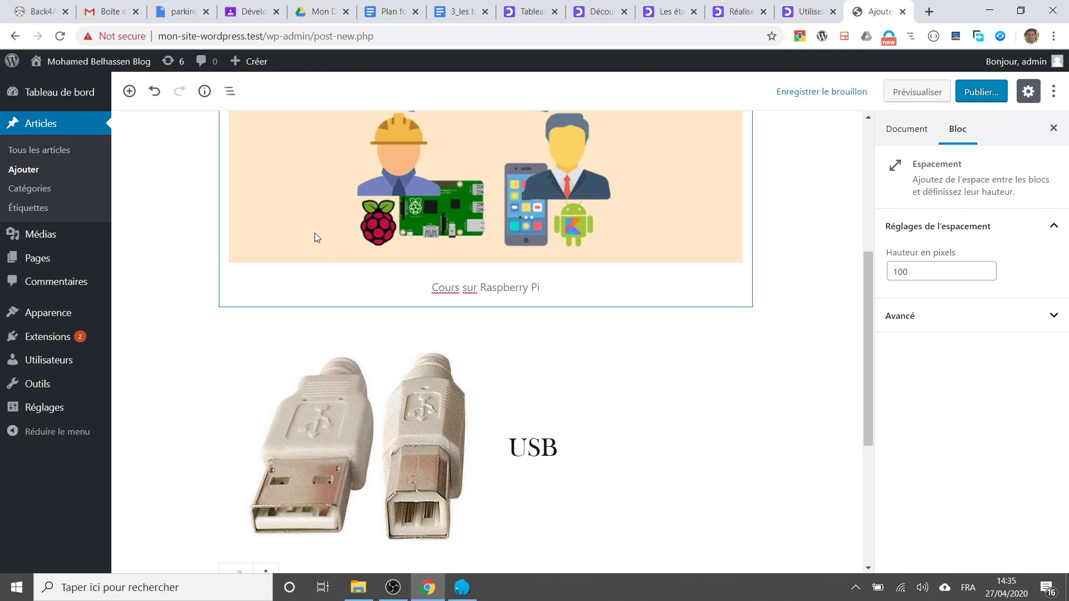
{"action": "scroll", "coordinate": [251, 407], "scroll_direction": "down", "scroll_amount": 4}
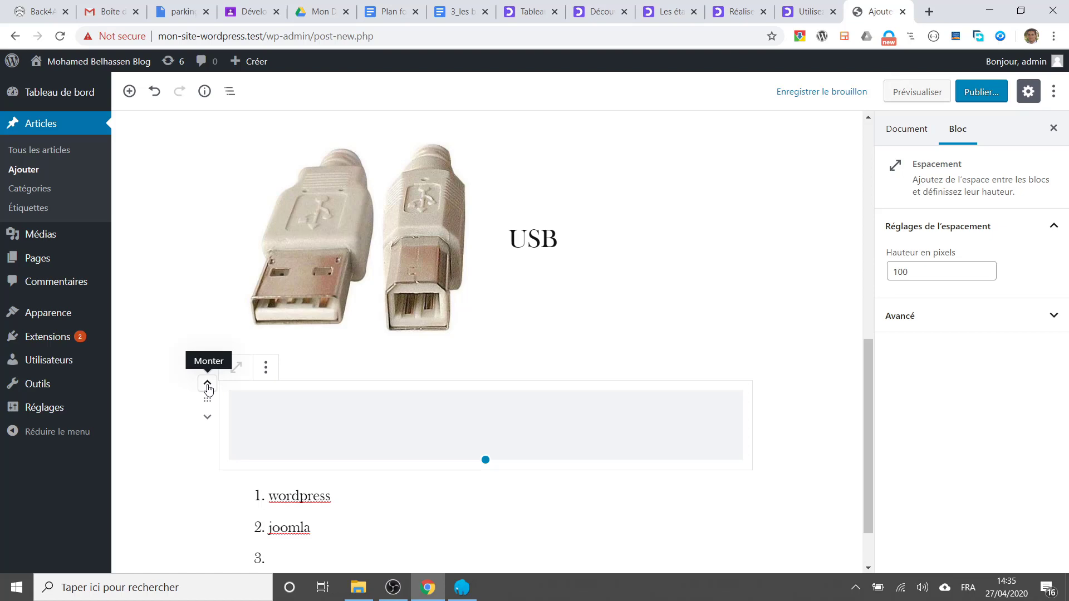
{"action": "left_click", "coordinate": [207, 384]}
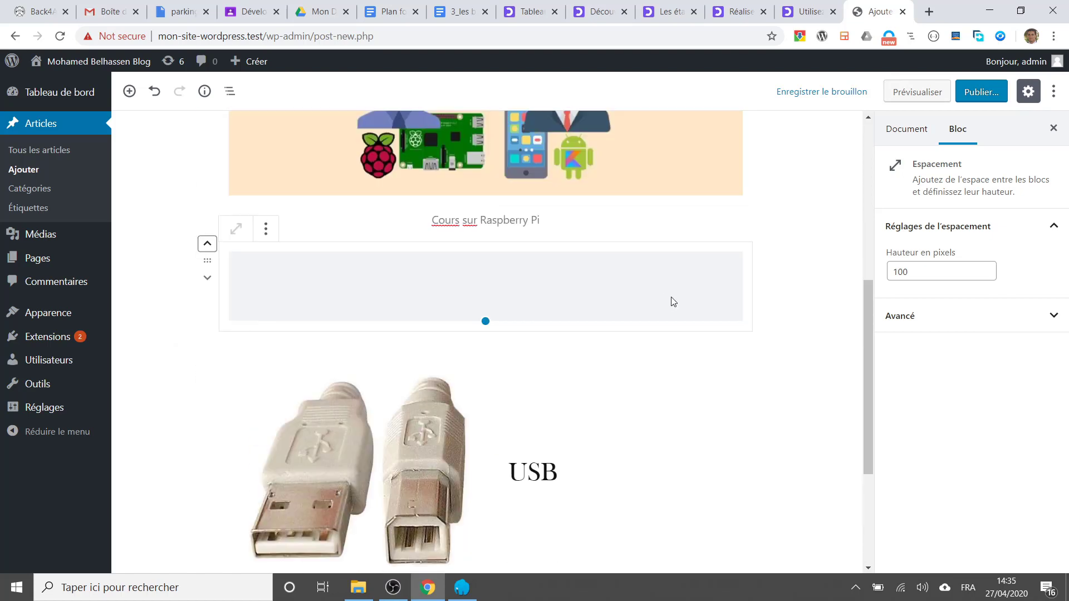
{"action": "left_click", "coordinate": [487, 332]}
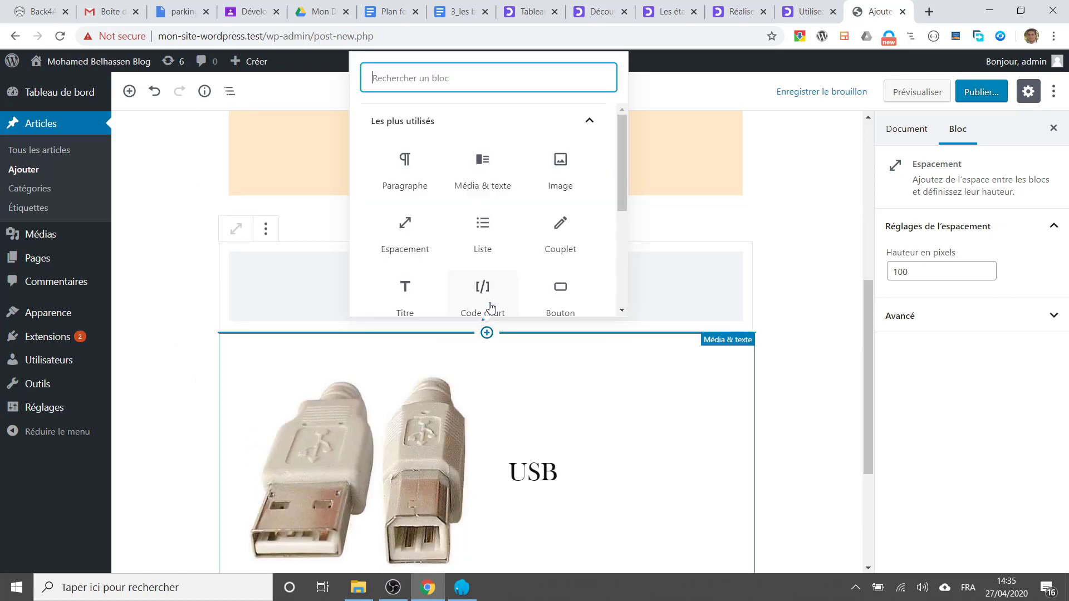
{"action": "scroll", "coordinate": [624, 300], "scroll_direction": "down", "scroll_amount": 5}
{"action": "left_click", "coordinate": [509, 322]}
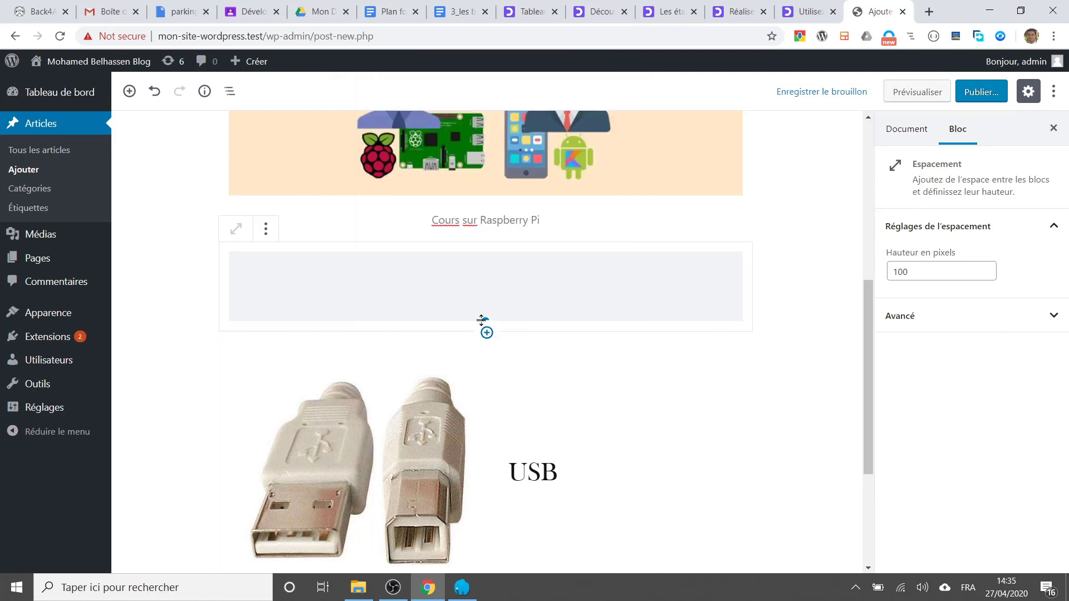
{"action": "left_click_drag", "start_coordinate": [483, 318], "coordinate": [457, 498]}
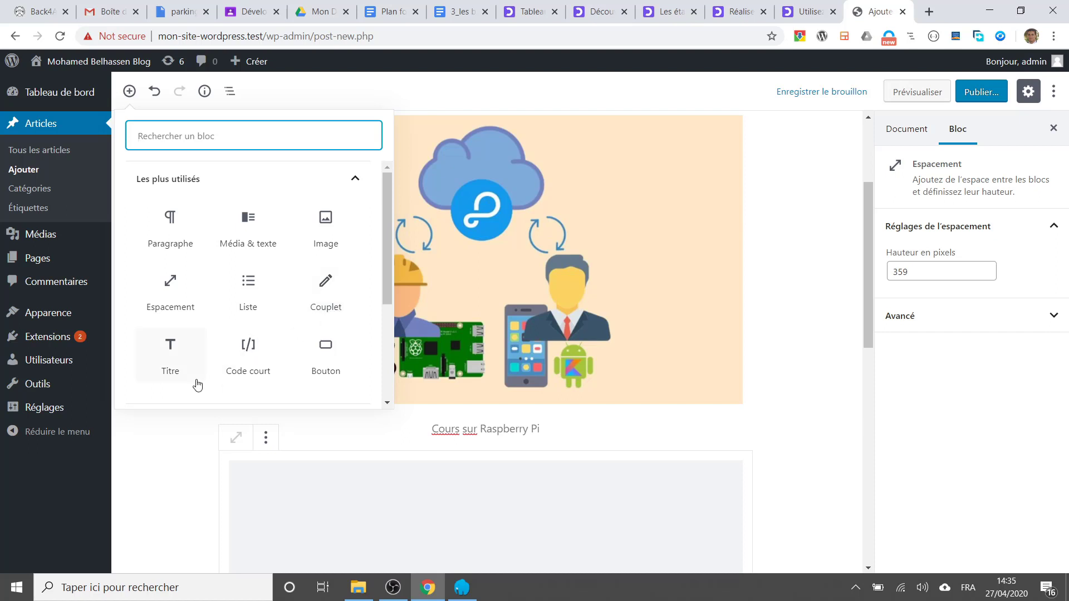
Insert a Titre block between the spacer and the Média & texte block with the text "Les ports USB".
{"action": "scroll", "coordinate": [197, 384], "scroll_direction": "down", "scroll_amount": 3}
{"action": "scroll", "coordinate": [195, 381], "scroll_direction": "up", "scroll_amount": 2}
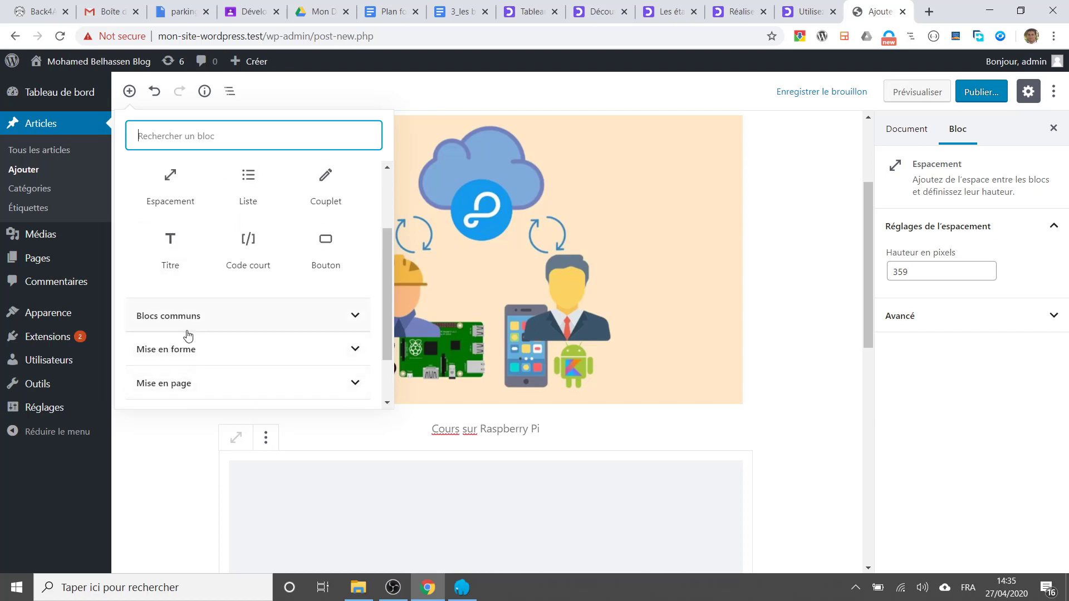
{"action": "left_click", "coordinate": [174, 273]}
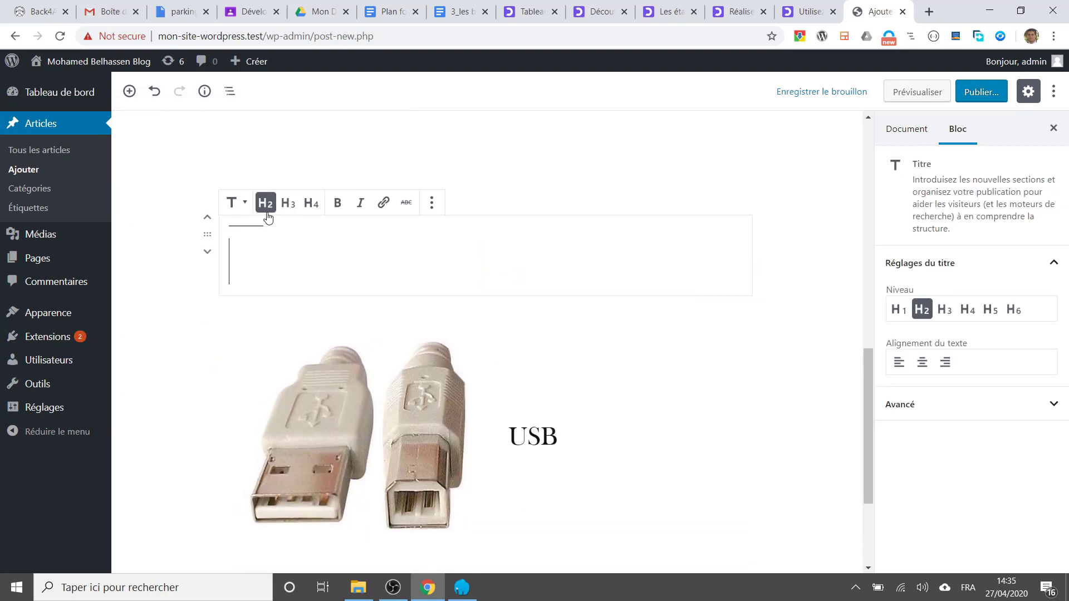
{"action": "type", "text": "eee"}
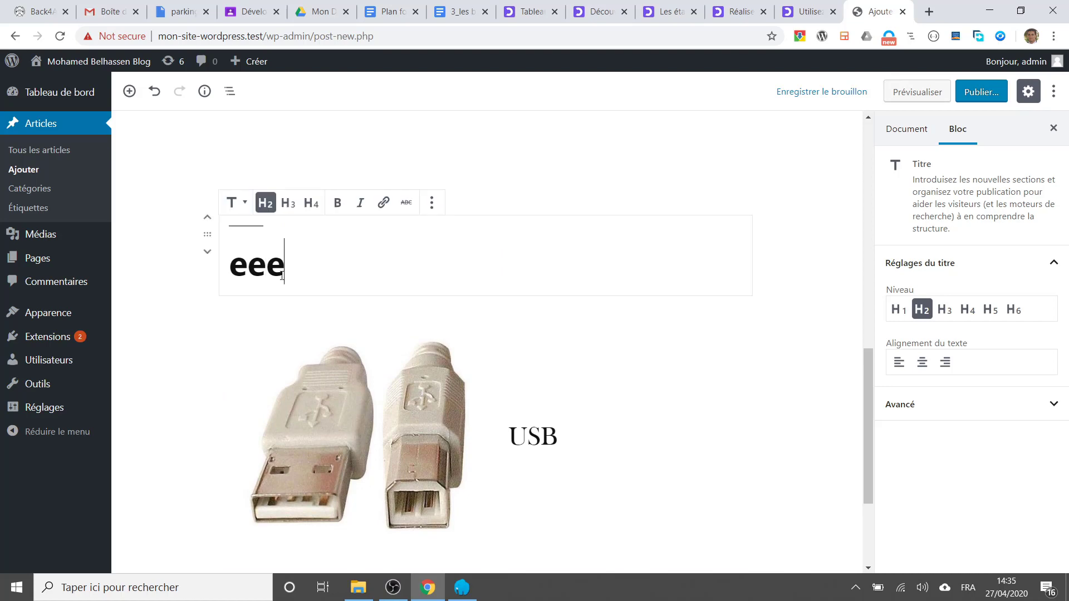
{"action": "double_click", "coordinate": [287, 271]}
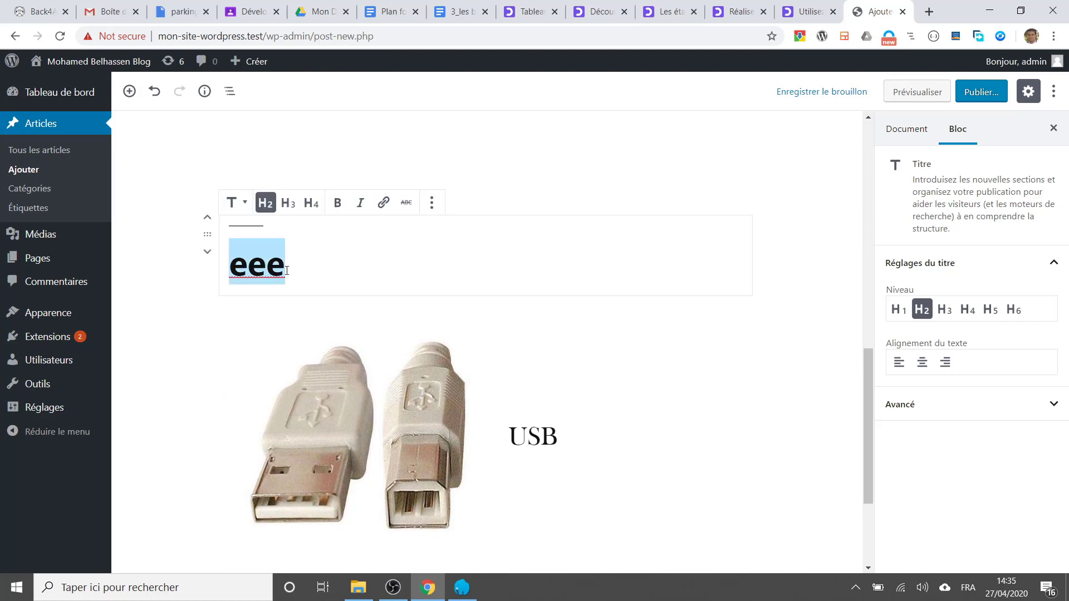
{"action": "type", "text": "Les U"}
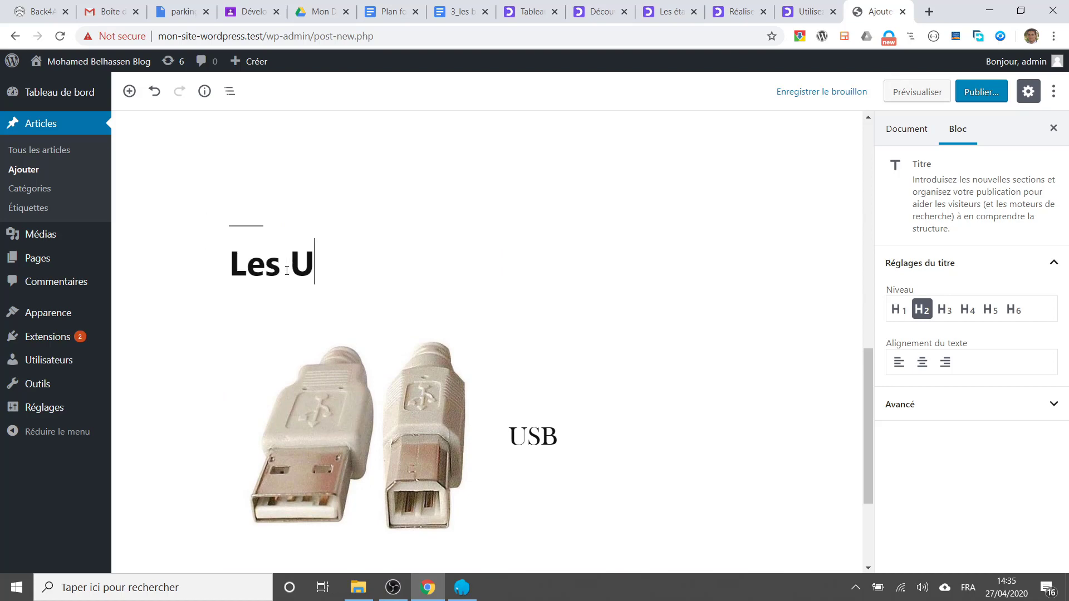
{"action": "type", "text": "SB"}
{"action": "triple_click", "coordinate": [299, 274]}
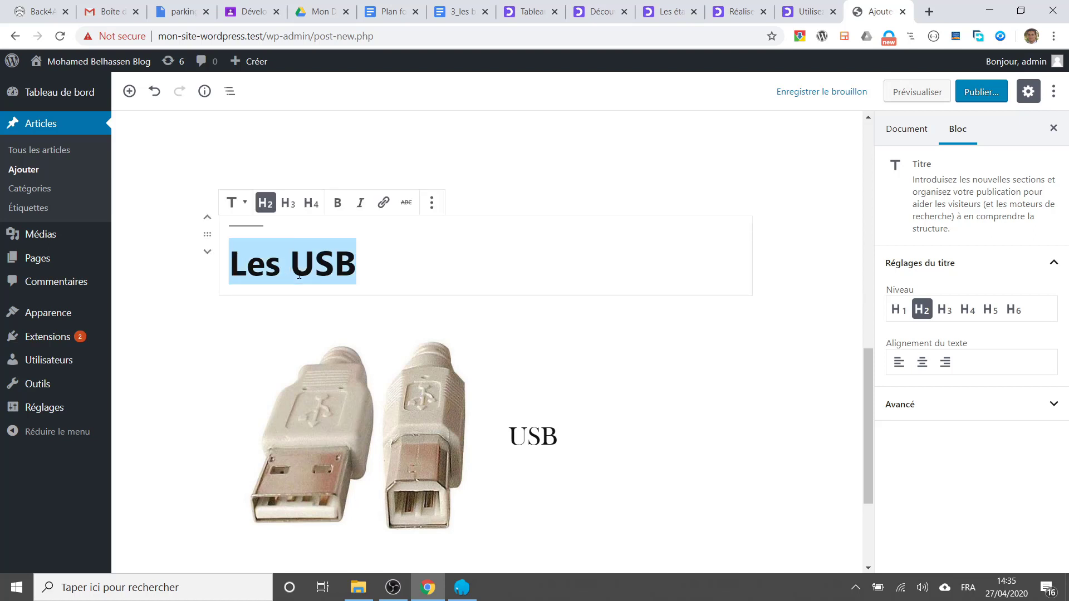
{"action": "left_click", "coordinate": [291, 272]}
{"action": "type", "text": "ports"}
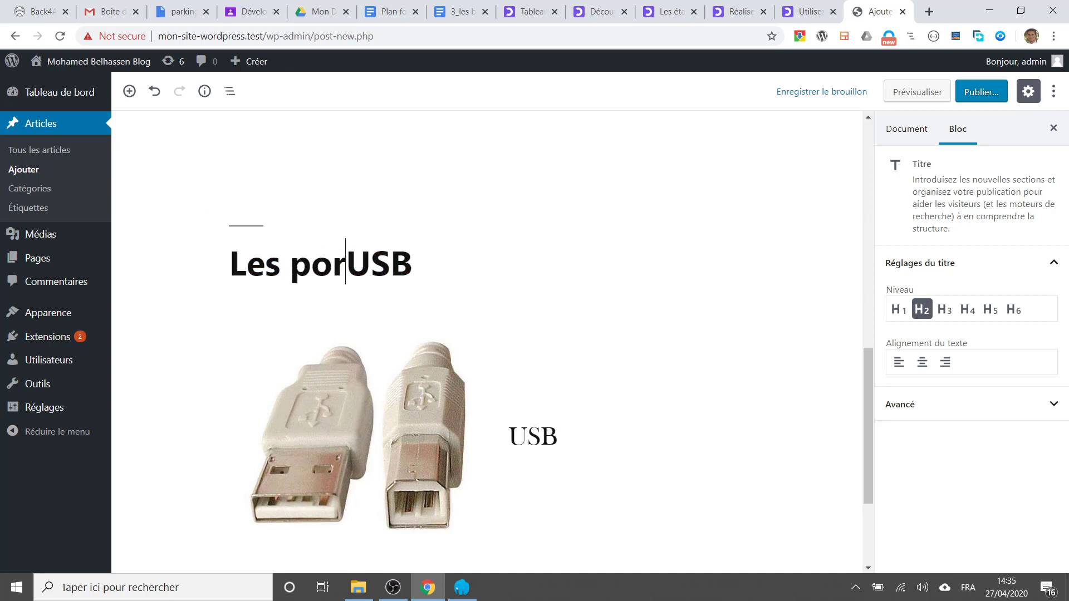
Try level H3 on the "Les ports USB" heading and set it to level H4.
{"action": "triple_click", "coordinate": [311, 262]}
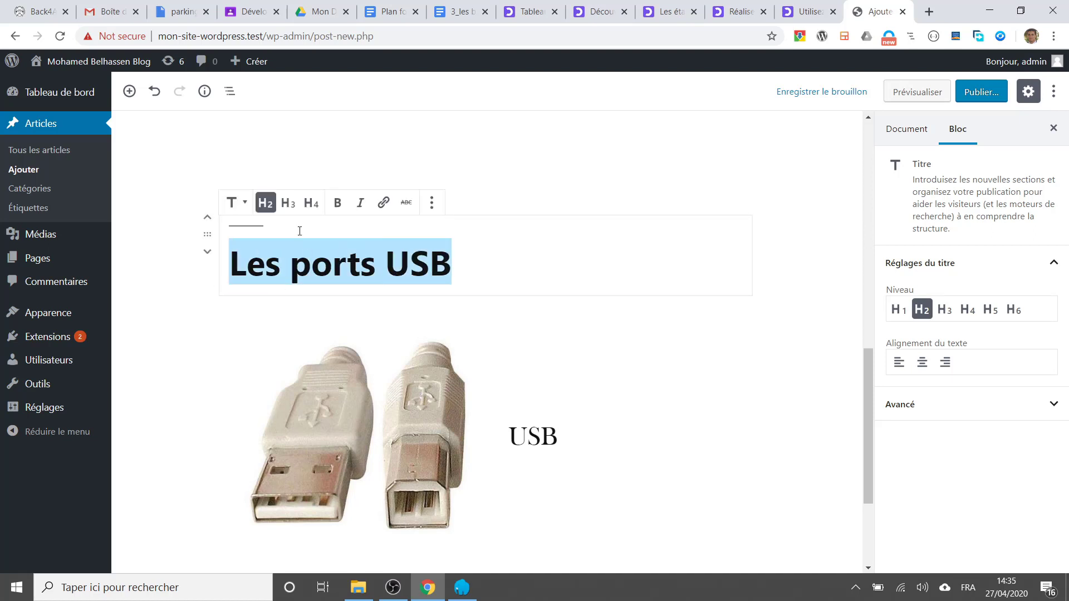
{"action": "left_click", "coordinate": [294, 209]}
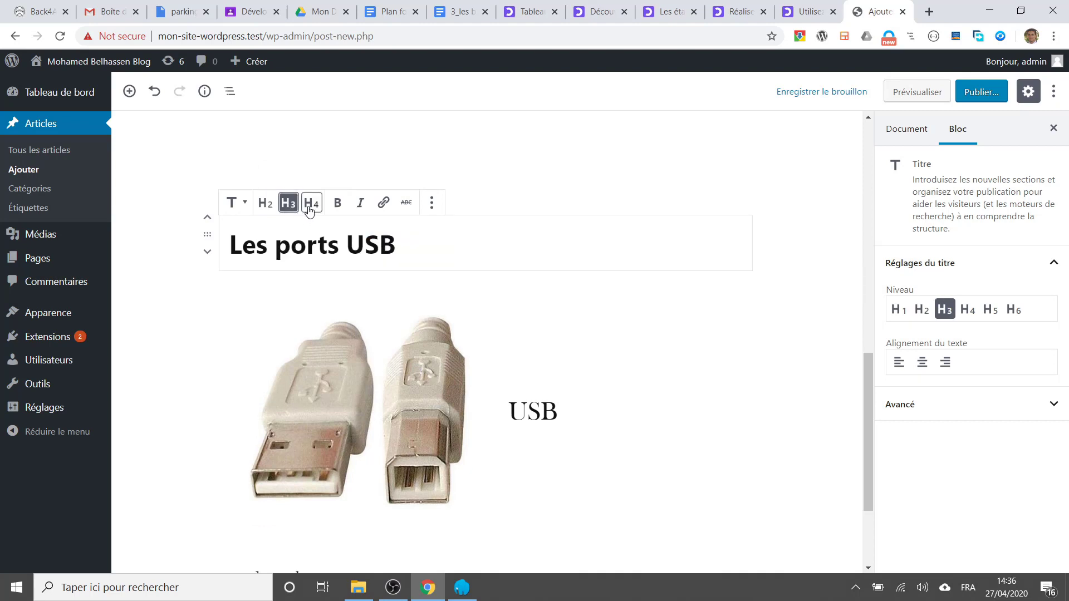
{"action": "left_click", "coordinate": [310, 206]}
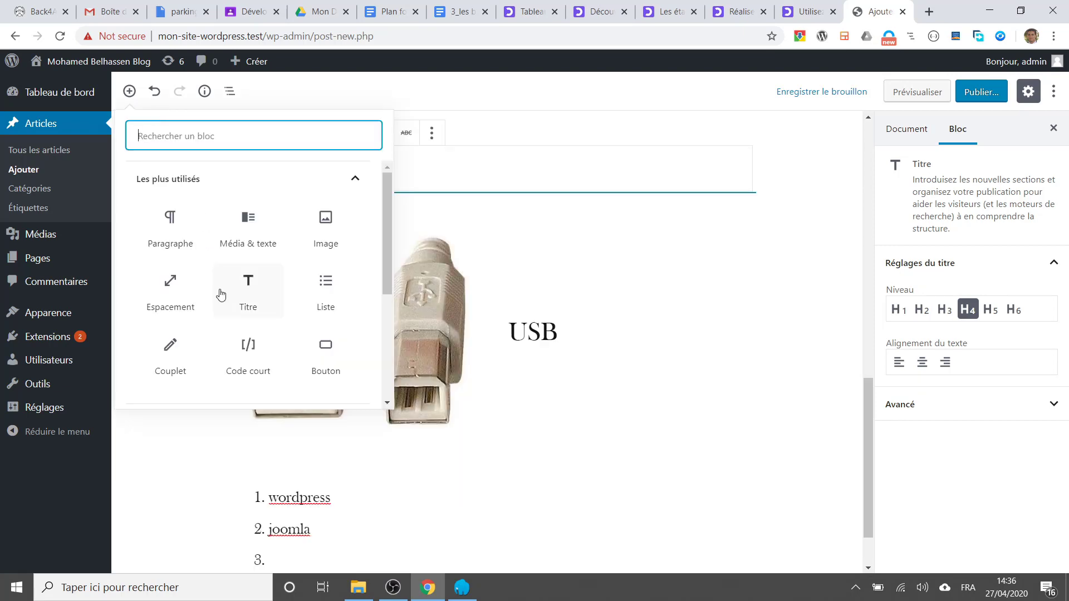
Insert a Bouton block below the "Les ports USB" heading.
{"action": "scroll", "coordinate": [219, 296], "scroll_direction": "down", "scroll_amount": 3}
{"action": "scroll", "coordinate": [334, 351], "scroll_direction": "up", "scroll_amount": 3}
{"action": "left_click", "coordinate": [327, 365]}
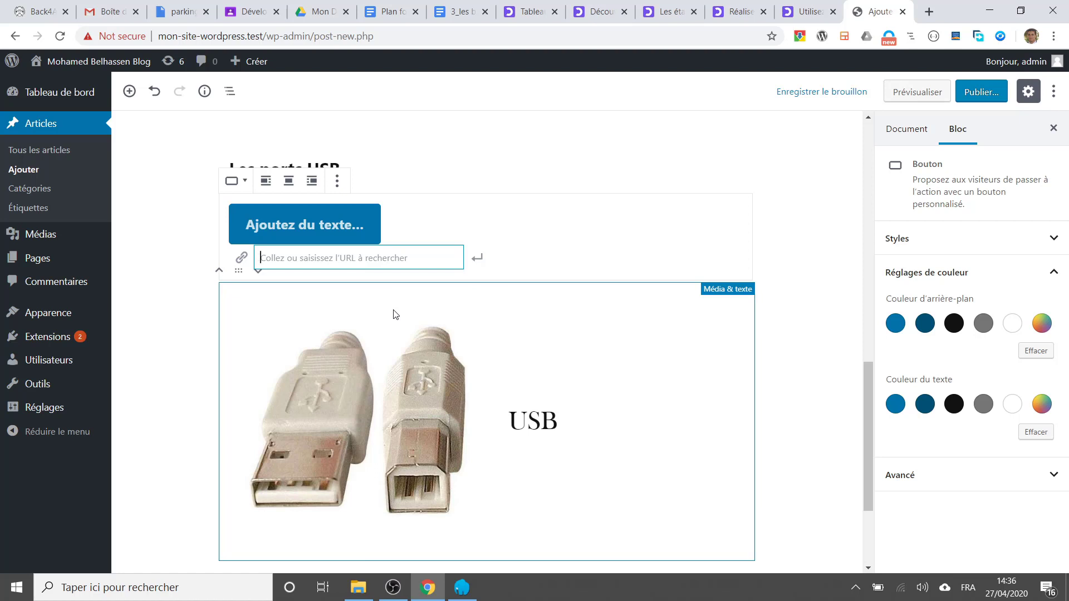
Link the Bouton block to mytek.tn and label it "allez au site du vendeur".
{"action": "type", "text": "mytek"}
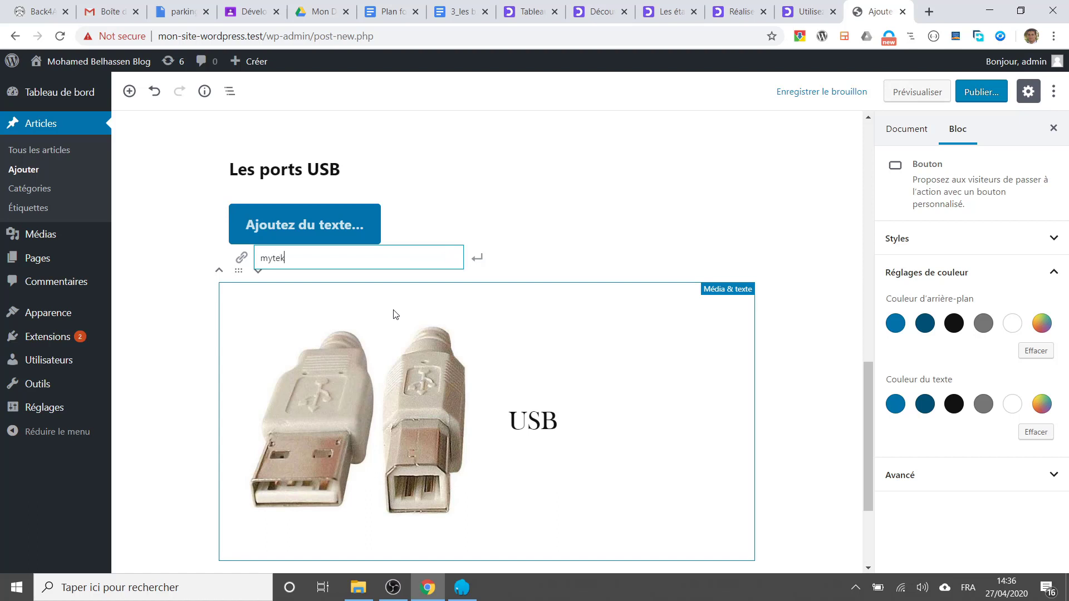
{"action": "type", "text": ".tn"}
{"action": "left_click", "coordinate": [269, 225]}
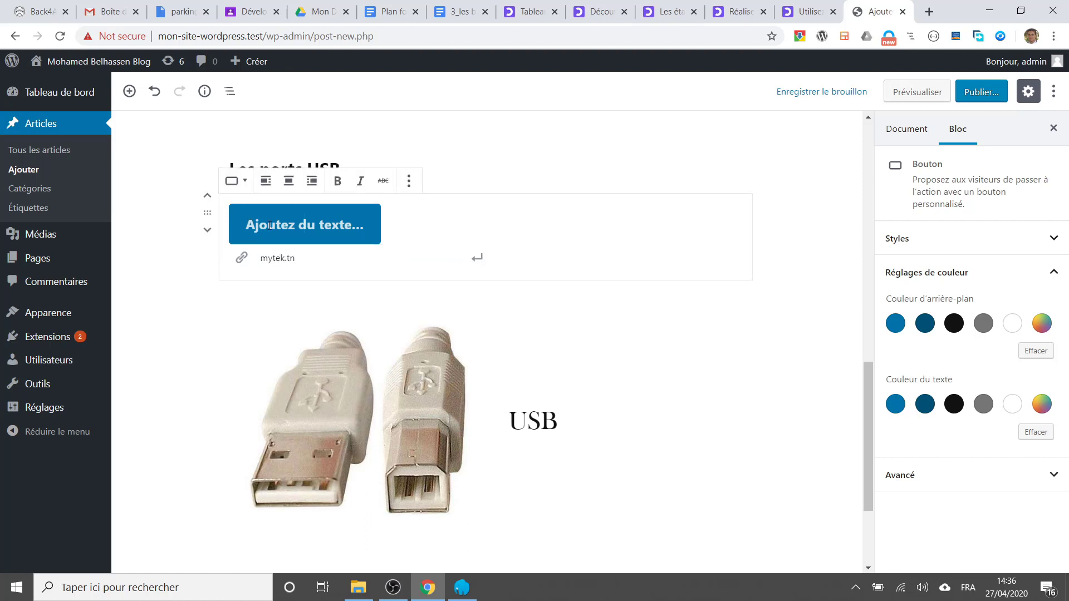
{"action": "type", "text": "al"}
{"action": "key", "text": "BackSpace"}
{"action": "key", "text": "BackSpace"}
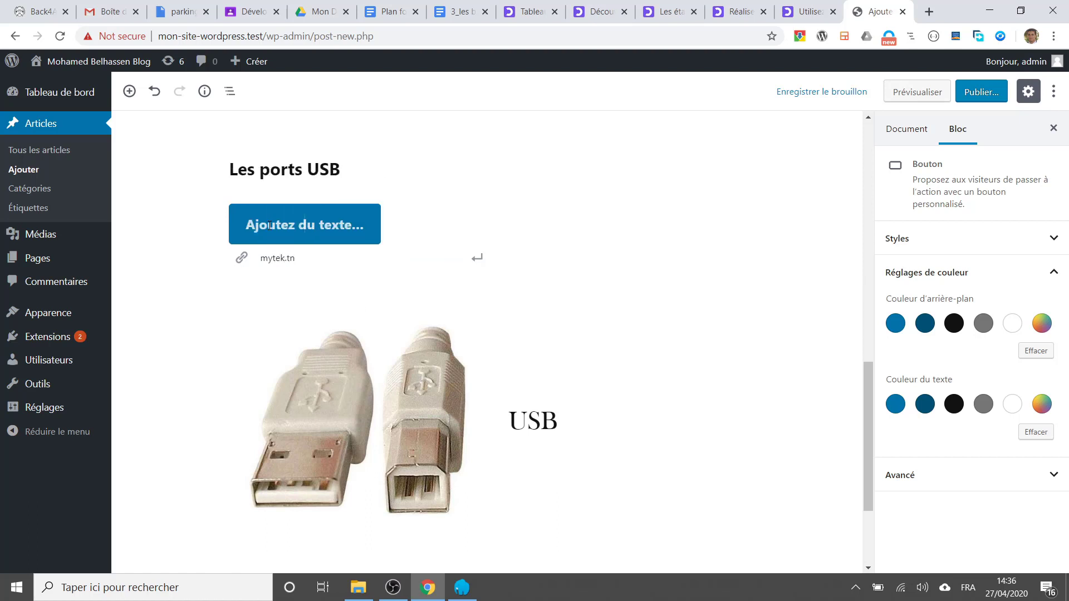
{"action": "type", "text": "allez au site "}
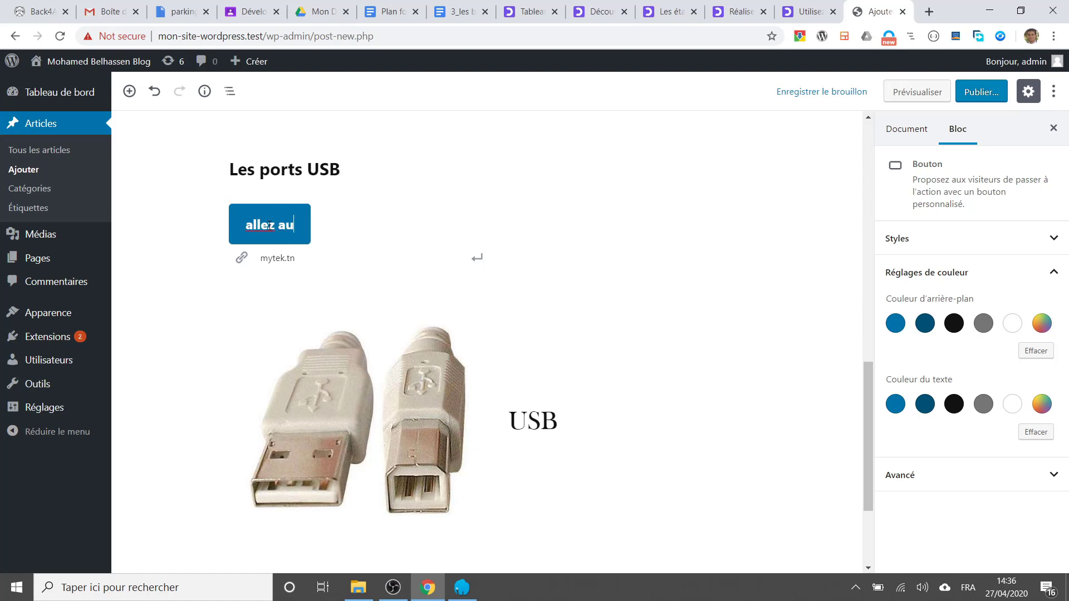
{"action": "type", "text": "du vendeur"}
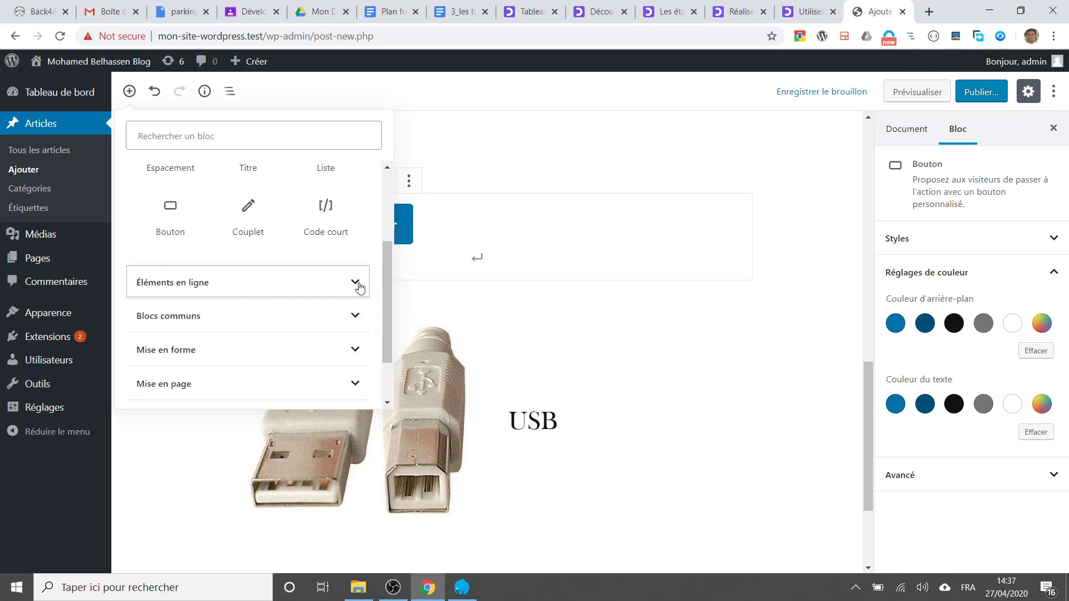
Insert the library picture fil2.jpg as an Image en ligne in the paragraph below the numbered list.
{"action": "scroll", "coordinate": [328, 284], "scroll_direction": "up", "scroll_amount": 3}
{"action": "scroll", "coordinate": [326, 295], "scroll_direction": "down", "scroll_amount": 4}
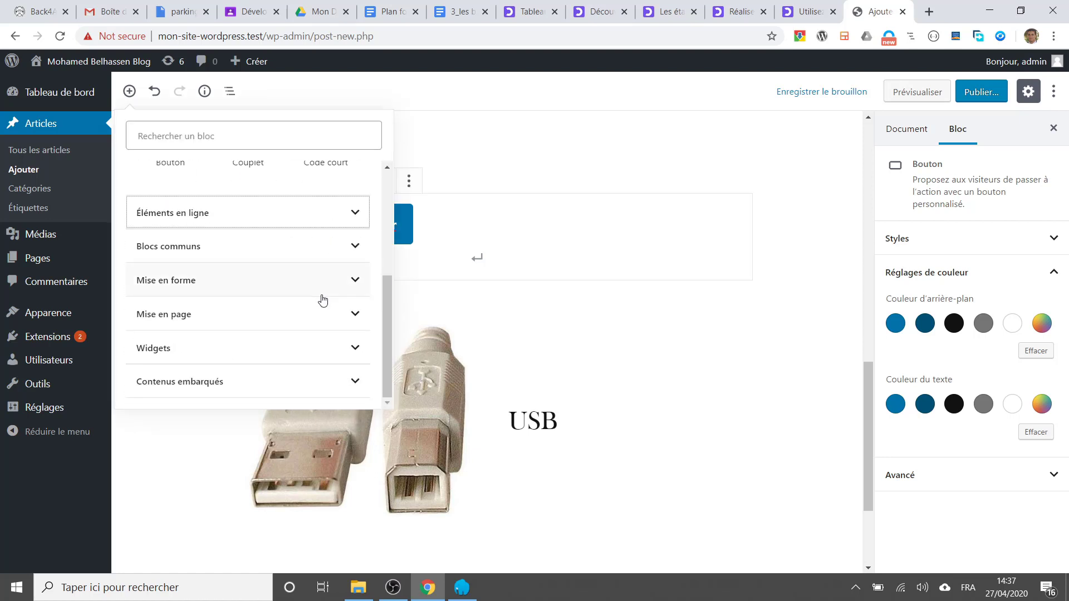
{"action": "left_click", "coordinate": [351, 216]}
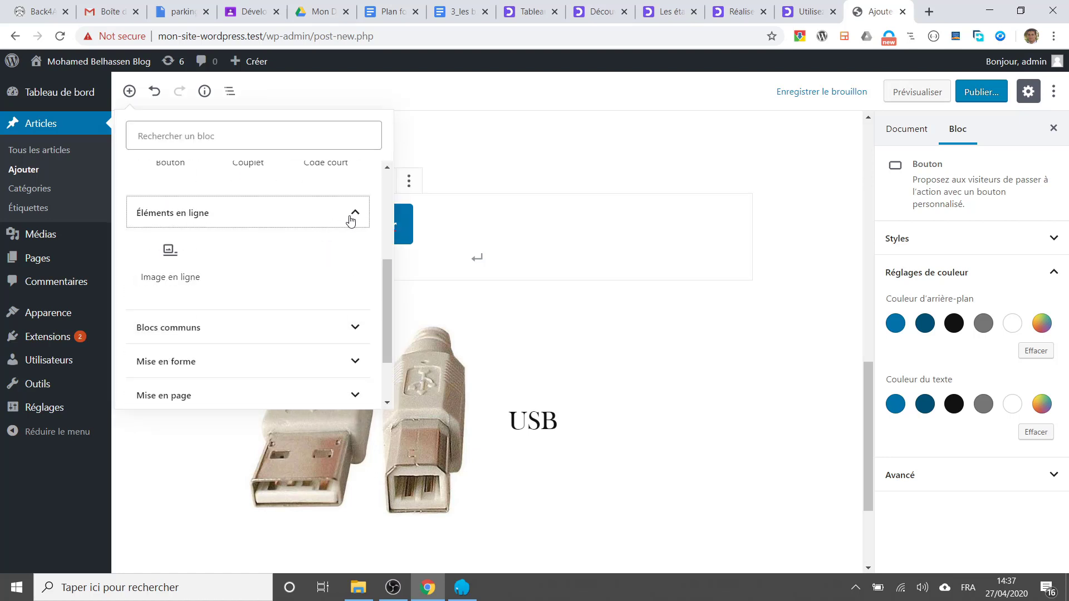
{"action": "left_click", "coordinate": [172, 278]}
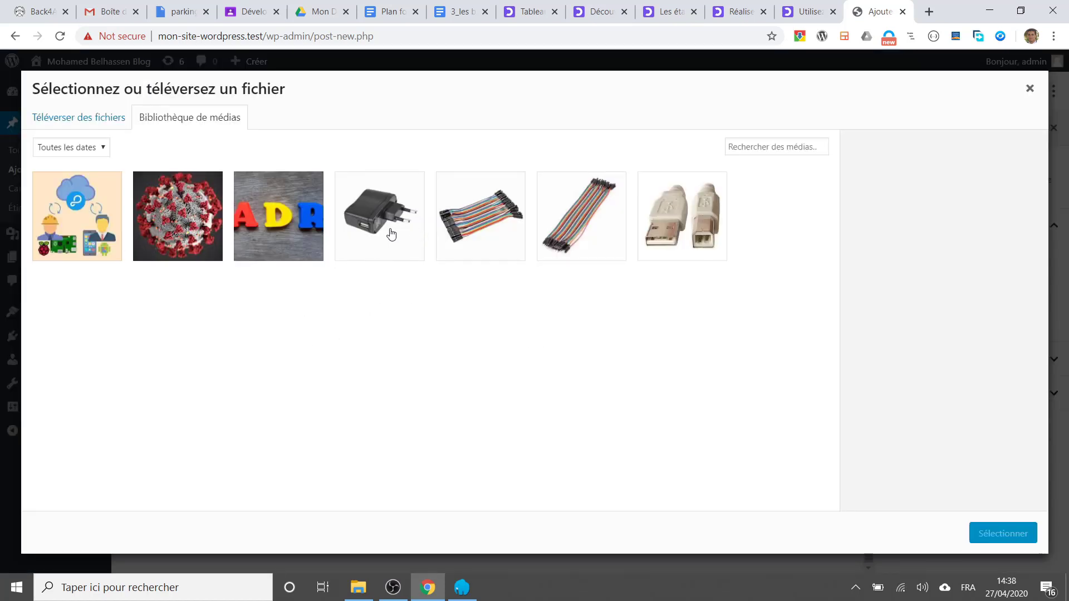
{"action": "left_click", "coordinate": [461, 239]}
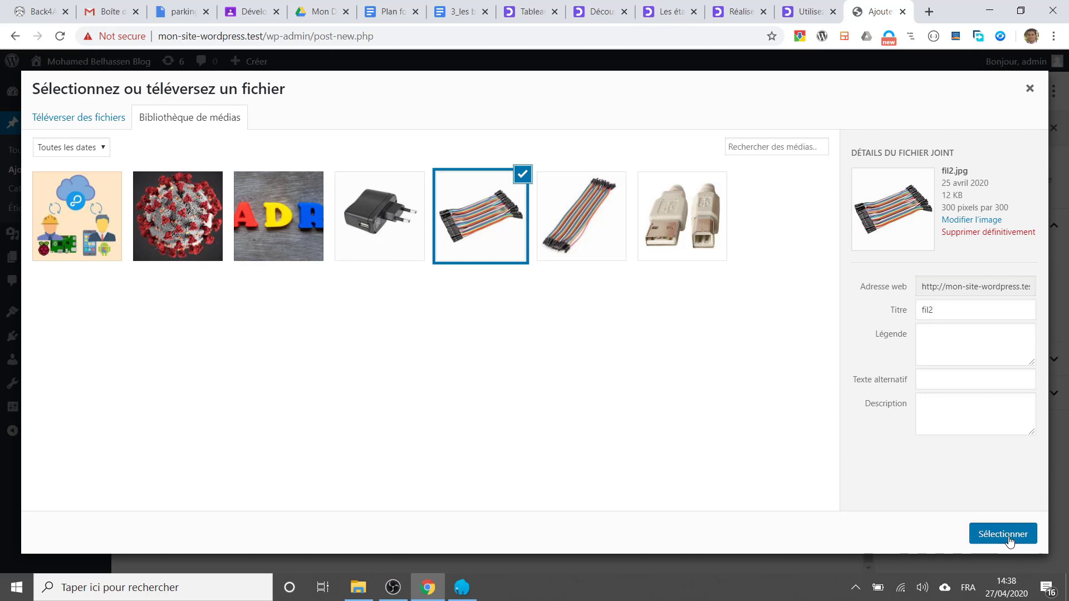
{"action": "left_click", "coordinate": [1005, 534]}
{"action": "scroll", "coordinate": [444, 480], "scroll_direction": "down", "scroll_amount": 2}
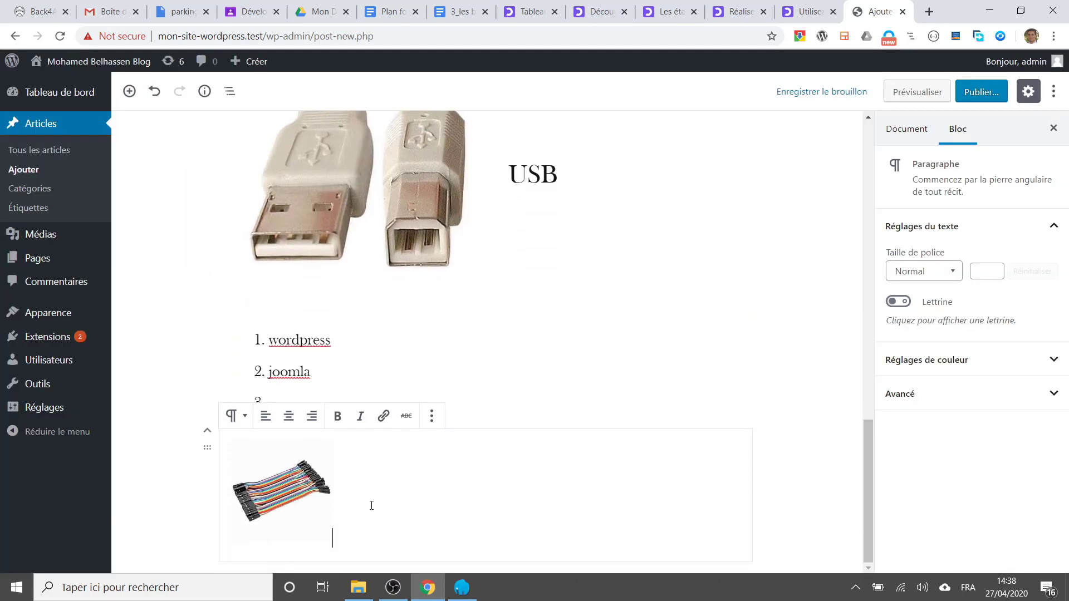
Add the text "qfsqgggsgds" right after the inline image in the same paragraph.
{"action": "type", "text": "qfsq"}
{"action": "double_click", "coordinate": [344, 535]}
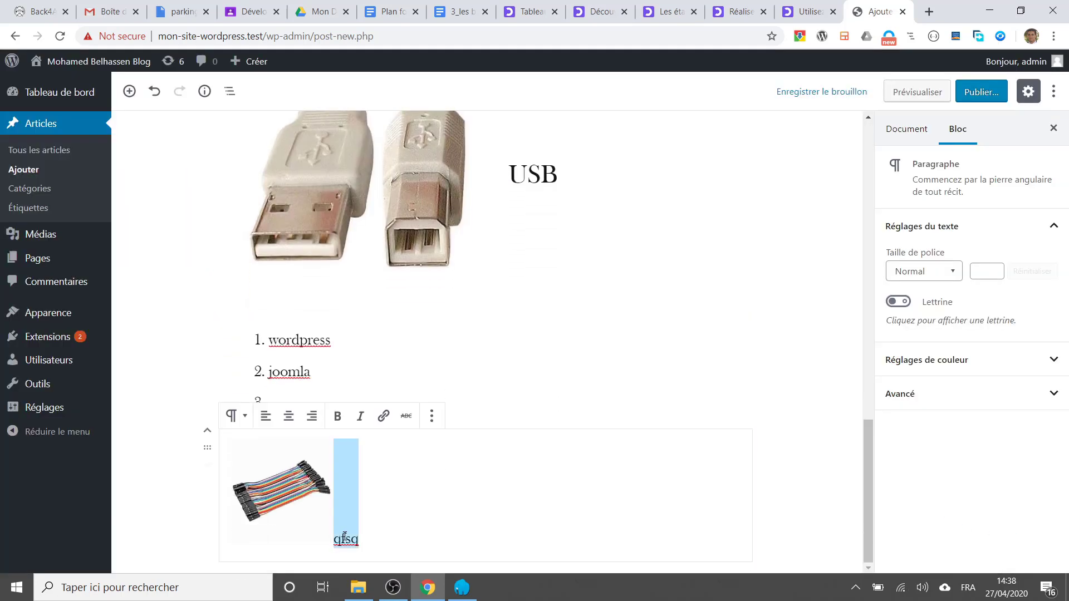
{"action": "type", "text": "sqqs"}
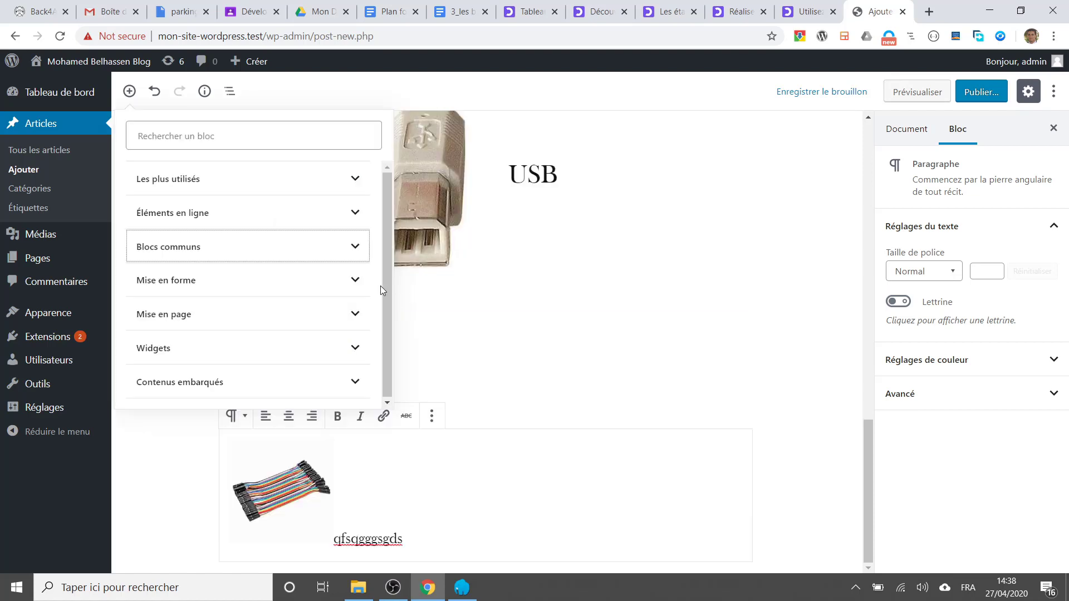
Insert a Galerie block below the inline image paragraph with the two jumper-wire pictures, the USB connectors and the power adapter from the media library.
{"action": "left_click", "coordinate": [355, 252]}
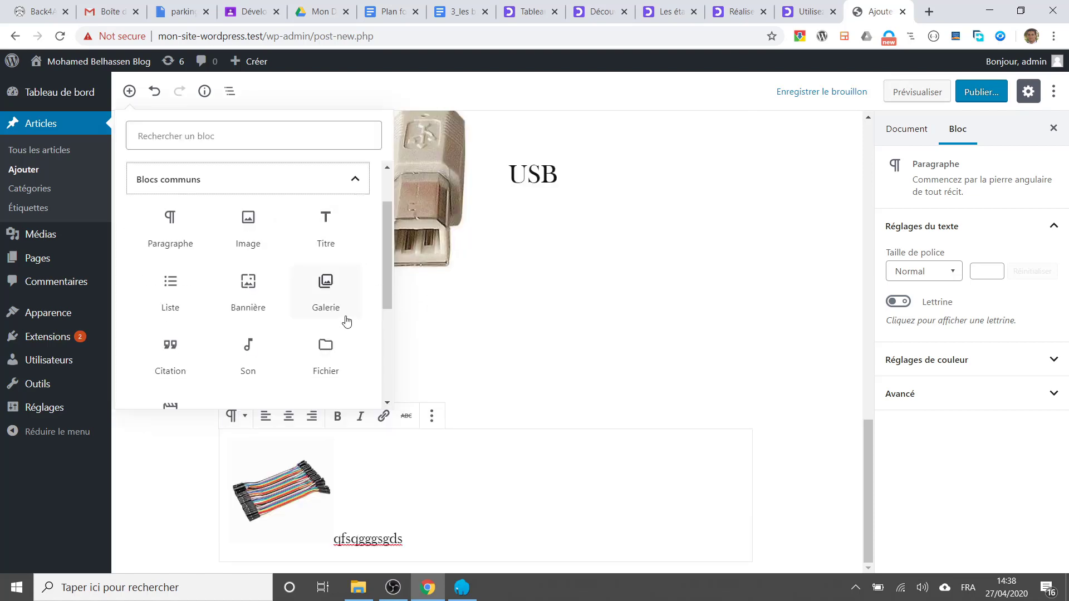
{"action": "left_click", "coordinate": [325, 289]}
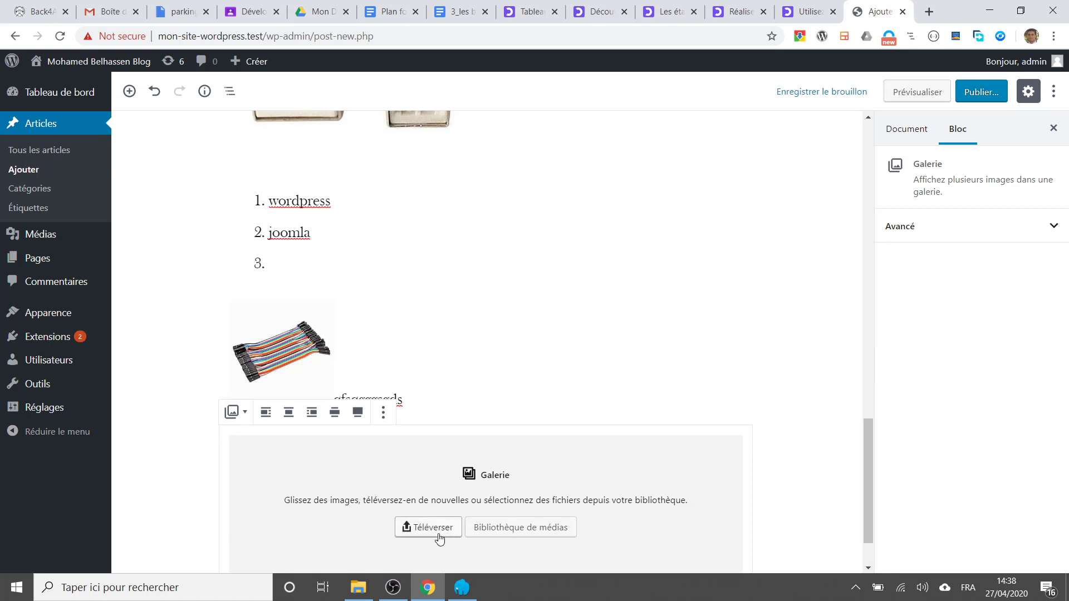
{"action": "left_click", "coordinate": [524, 528]}
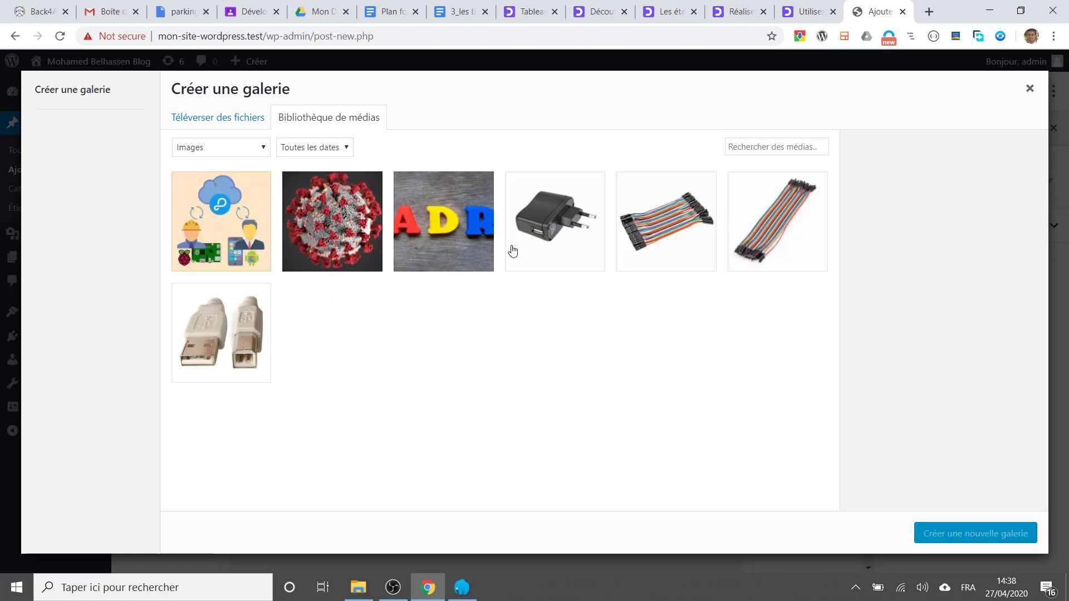
{"action": "left_click", "coordinate": [662, 226]}
{"action": "left_click", "coordinate": [742, 227]}
{"action": "left_click", "coordinate": [223, 352]}
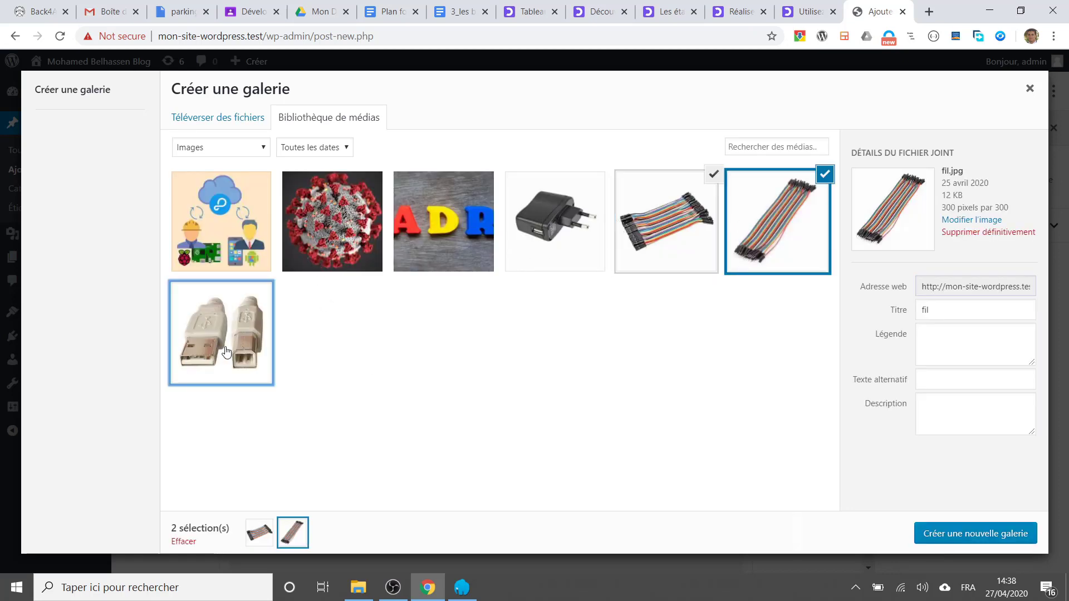
{"action": "left_click", "coordinate": [539, 256]}
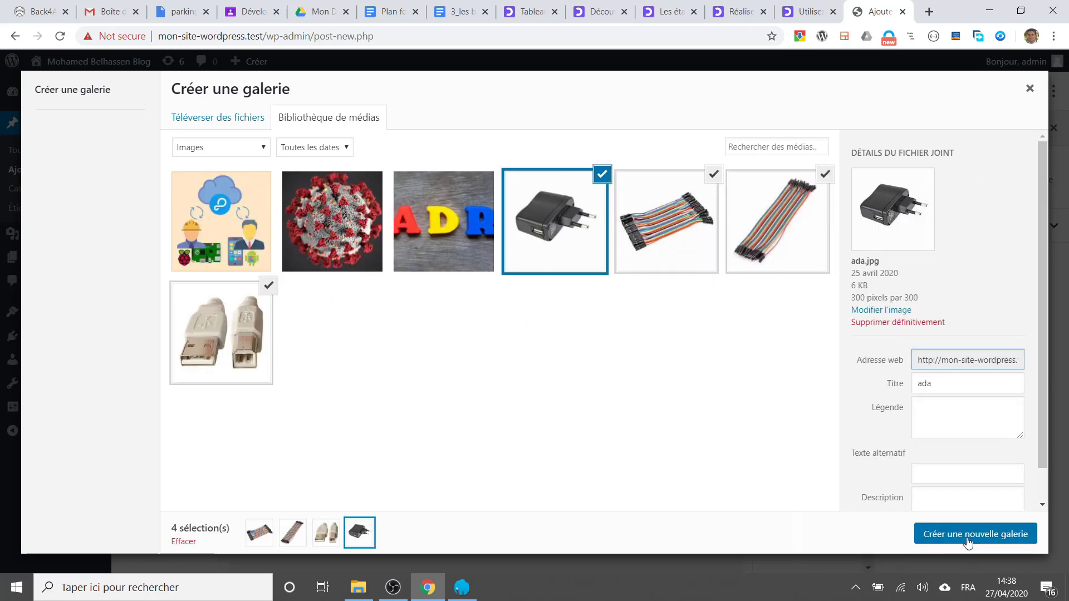
{"action": "left_click", "coordinate": [945, 536]}
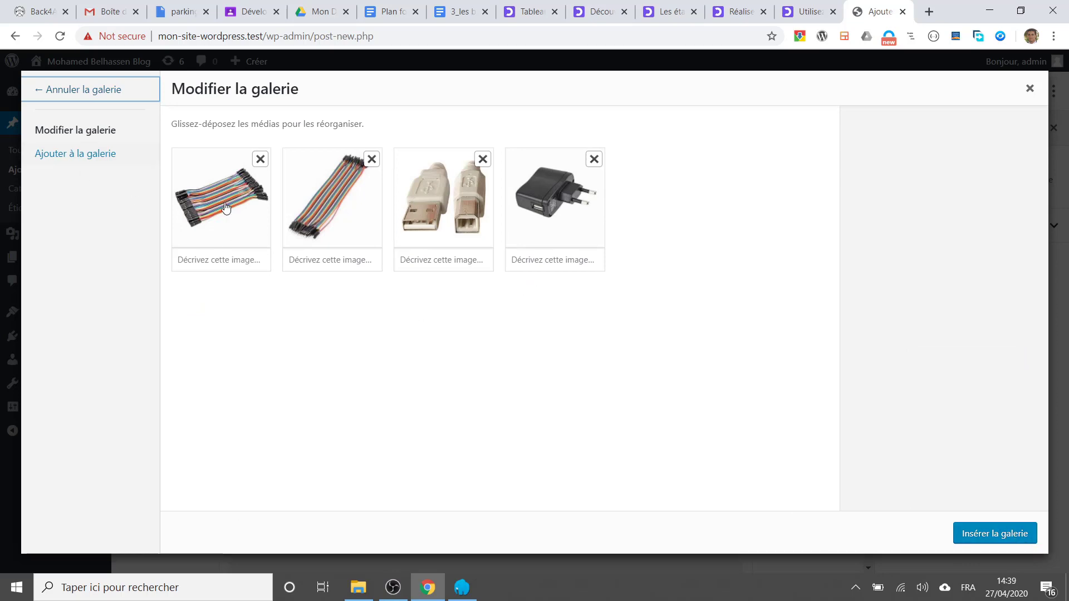
{"action": "left_click", "coordinate": [978, 535]}
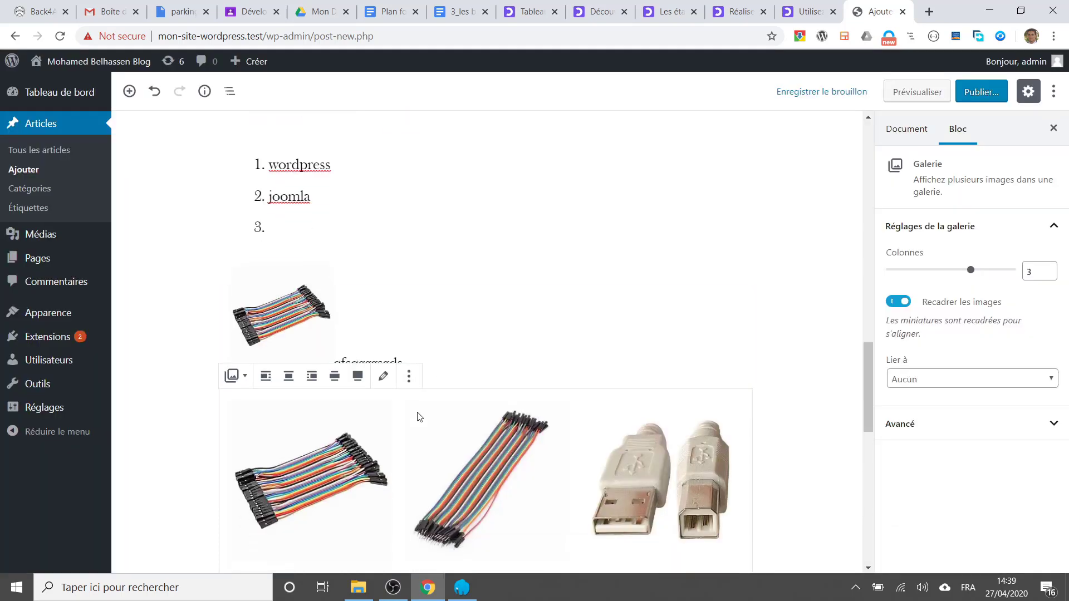
Remove the power adapter picture from the gallery.
{"action": "scroll", "coordinate": [440, 395], "scroll_direction": "down", "scroll_amount": 5}
{"action": "scroll", "coordinate": [445, 381], "scroll_direction": "up", "scroll_amount": 2}
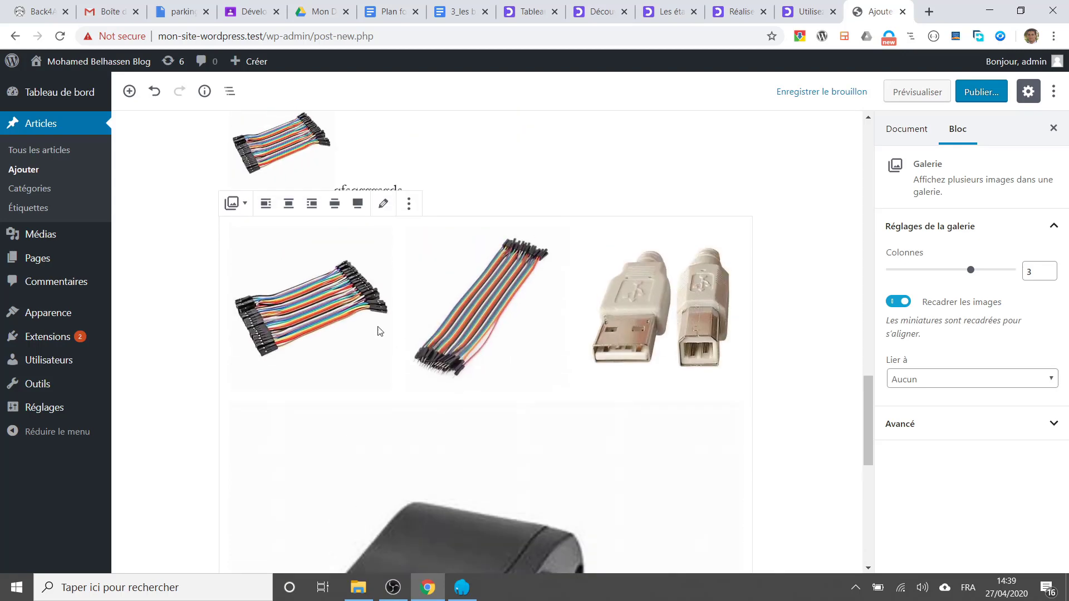
{"action": "scroll", "coordinate": [440, 392], "scroll_direction": "down", "scroll_amount": 5}
{"action": "scroll", "coordinate": [443, 398], "scroll_direction": "up", "scroll_amount": 5}
{"action": "left_click", "coordinate": [443, 391]}
{"action": "left_click", "coordinate": [698, 337]}
{"action": "left_click", "coordinate": [330, 316]}
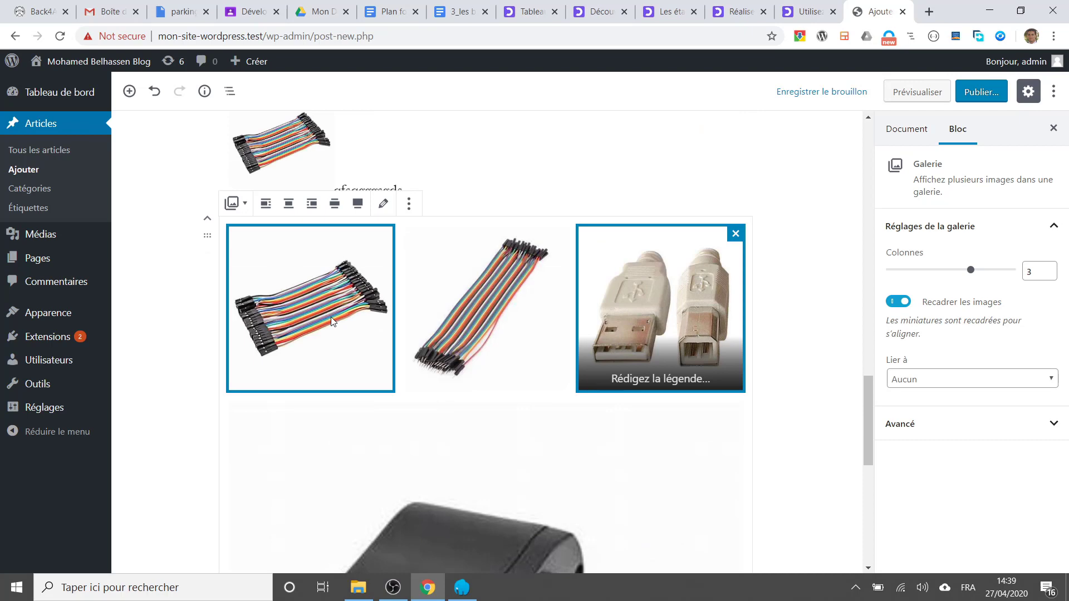
{"action": "left_click", "coordinate": [405, 488]}
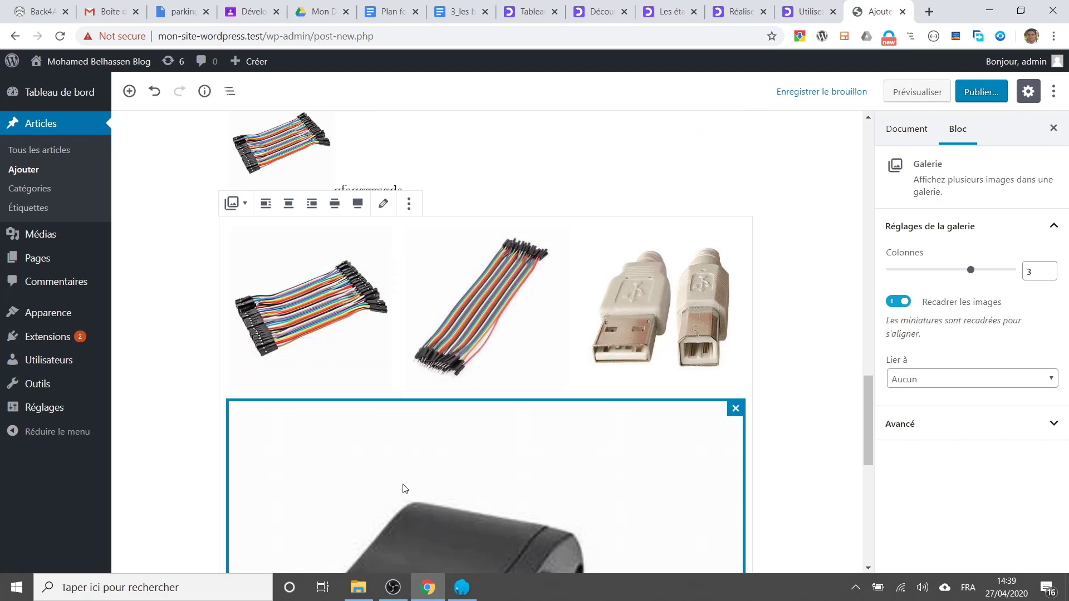
{"action": "left_click", "coordinate": [736, 409]}
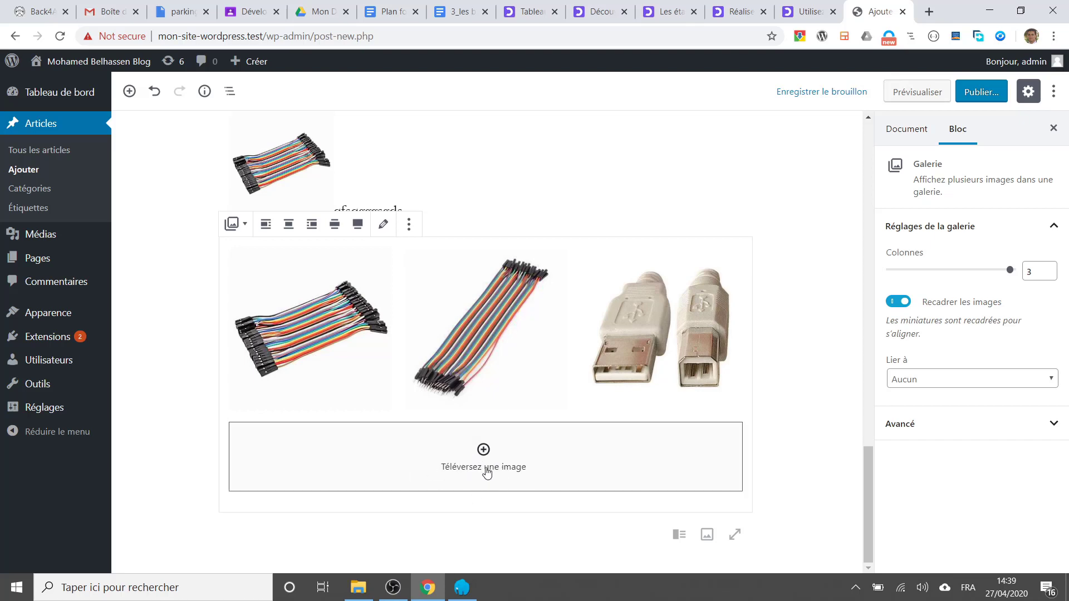
Insert a Bannière block below the gallery at the end of the article.
{"action": "scroll", "coordinate": [229, 415], "scroll_direction": "up", "scroll_amount": 7}
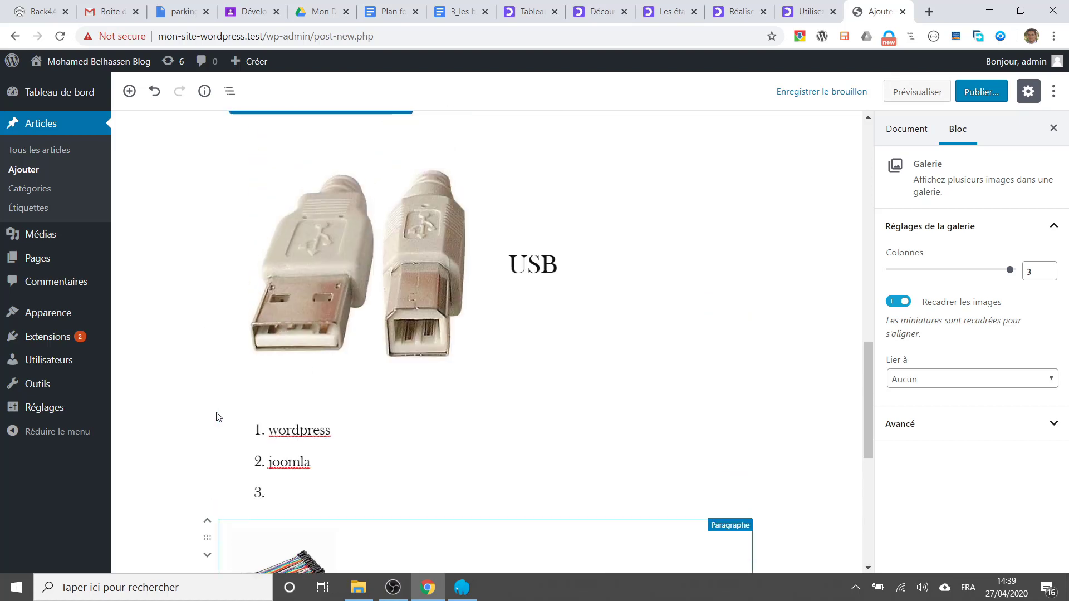
{"action": "scroll", "coordinate": [214, 401], "scroll_direction": "up", "scroll_amount": 3}
{"action": "scroll", "coordinate": [193, 360], "scroll_direction": "down", "scroll_amount": 10}
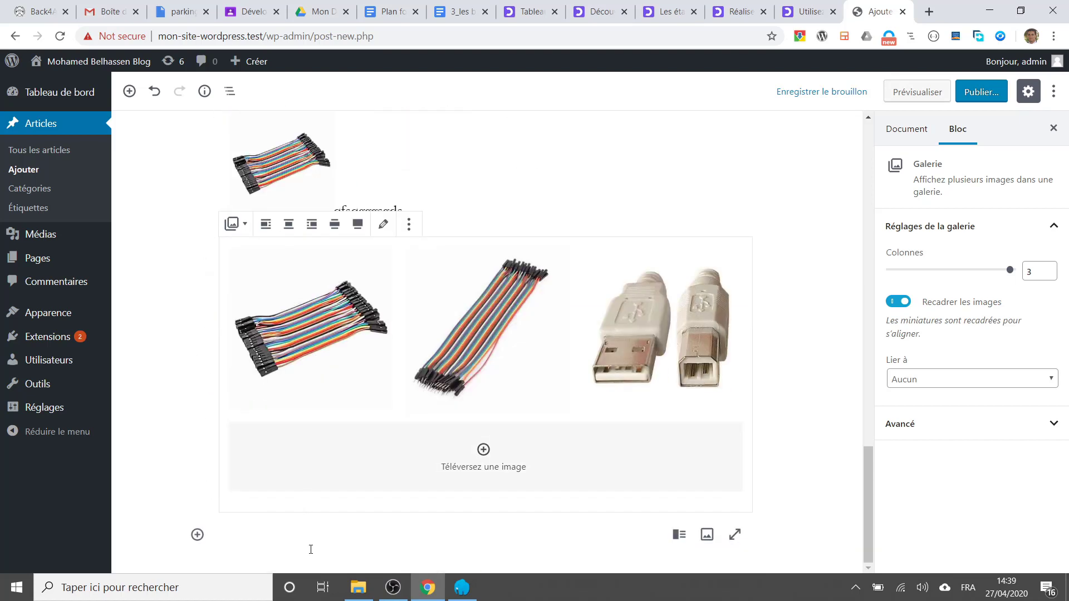
{"action": "left_click", "coordinate": [311, 549]}
{"action": "mouse_move", "coordinate": [82, 95]}
{"action": "left_click", "coordinate": [129, 89]}
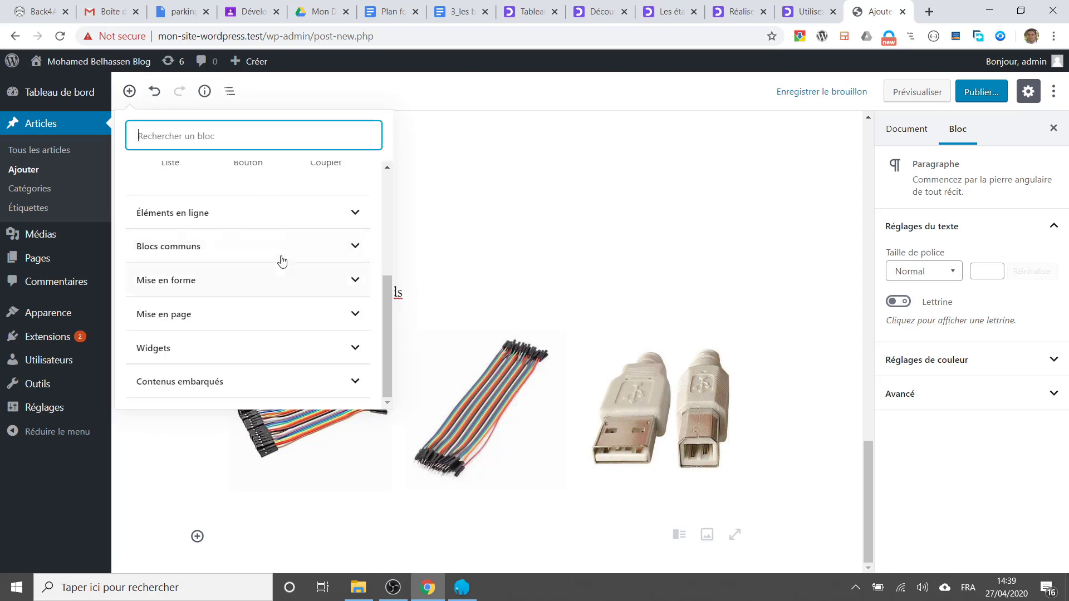
{"action": "left_click", "coordinate": [296, 223]}
{"action": "left_click", "coordinate": [264, 333]}
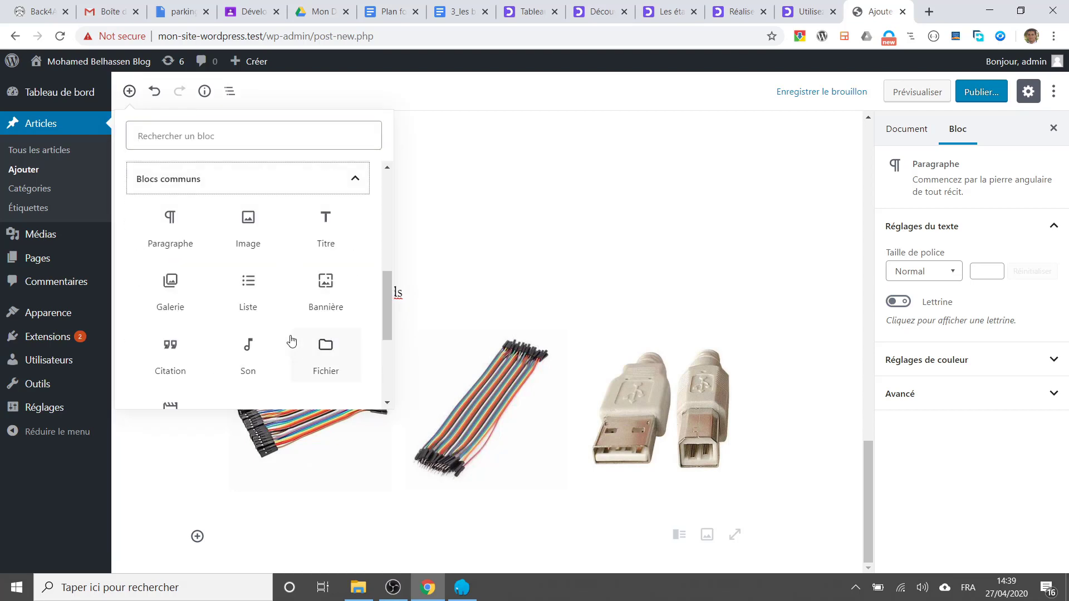
{"action": "scroll", "coordinate": [346, 339], "scroll_direction": "down", "scroll_amount": 2}
{"action": "scroll", "coordinate": [342, 234], "scroll_direction": "up", "scroll_amount": 1}
{"action": "left_click", "coordinate": [343, 234]}
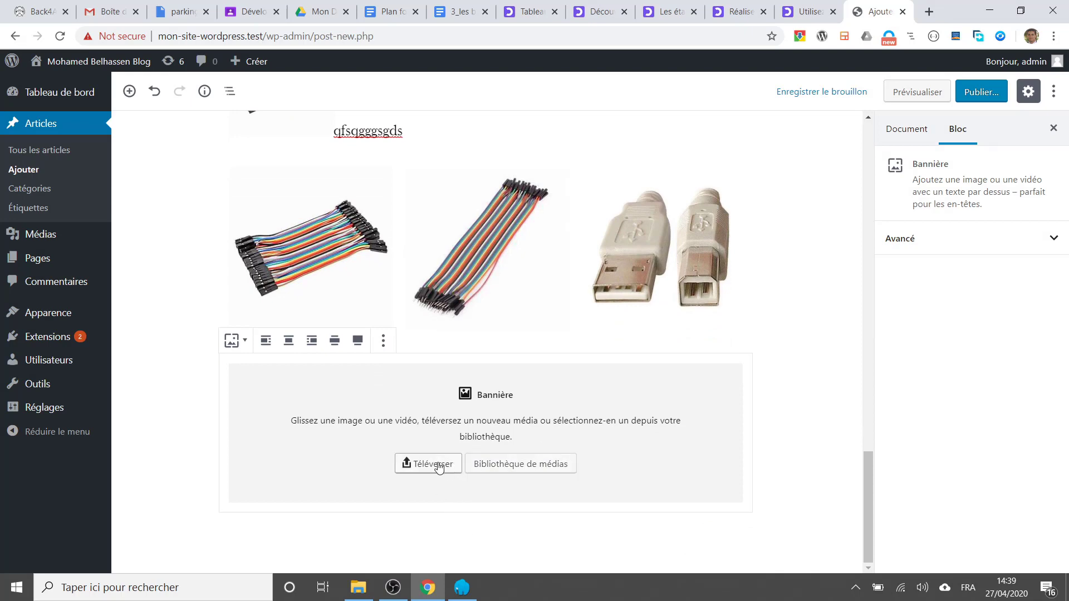
Upload the picture Logo_CT_v2.jpg from the computer as the banner's image.
{"action": "left_click", "coordinate": [439, 466]}
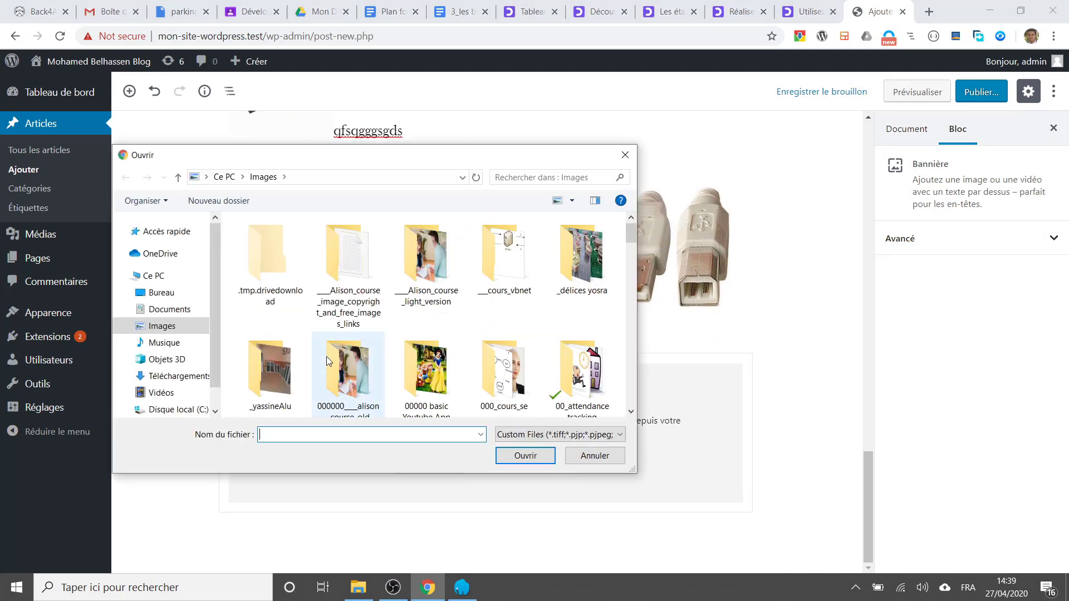
{"action": "scroll", "coordinate": [327, 360], "scroll_direction": "down", "scroll_amount": 2}
{"action": "scroll", "coordinate": [387, 359], "scroll_direction": "down", "scroll_amount": 5}
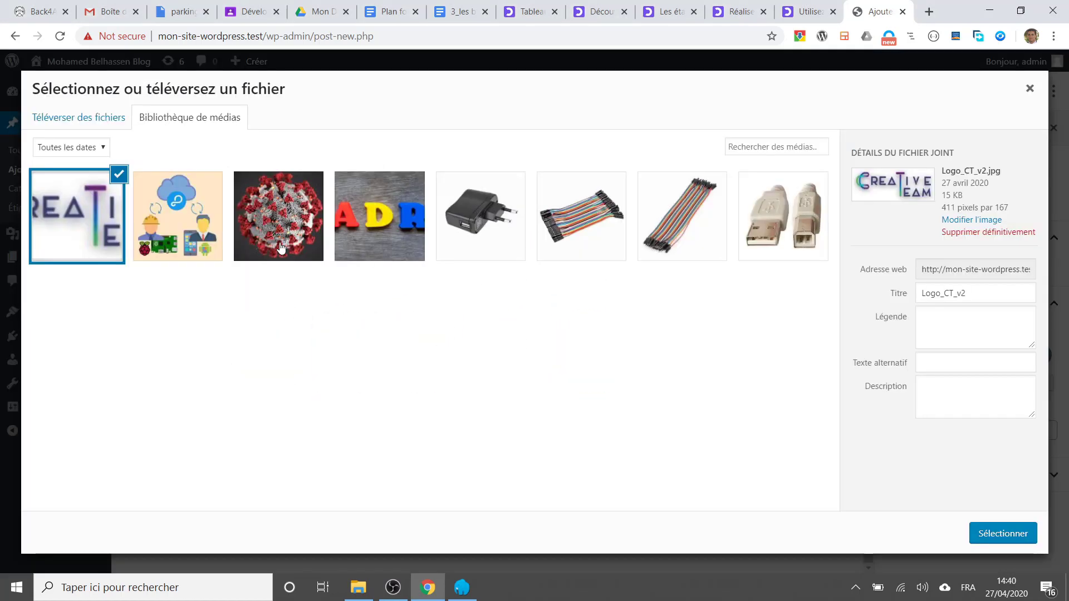
Replace the banner's image with corona.jpg from the media library and change its overlaid text to "Corona virus".
{"action": "left_click", "coordinate": [282, 252]}
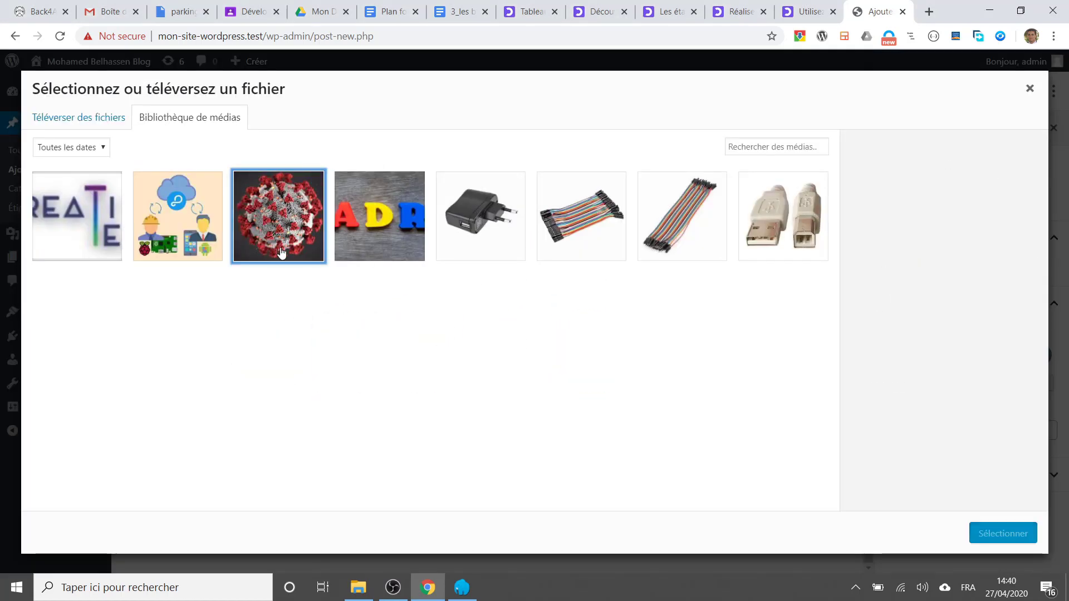
{"action": "left_click", "coordinate": [286, 258]}
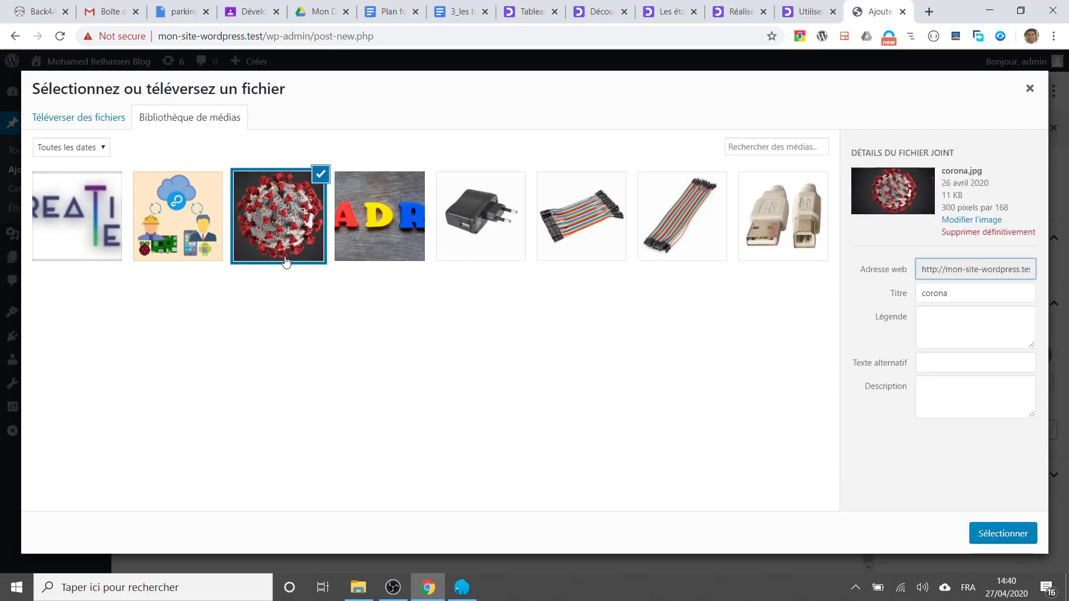
{"action": "left_click", "coordinate": [1003, 534]}
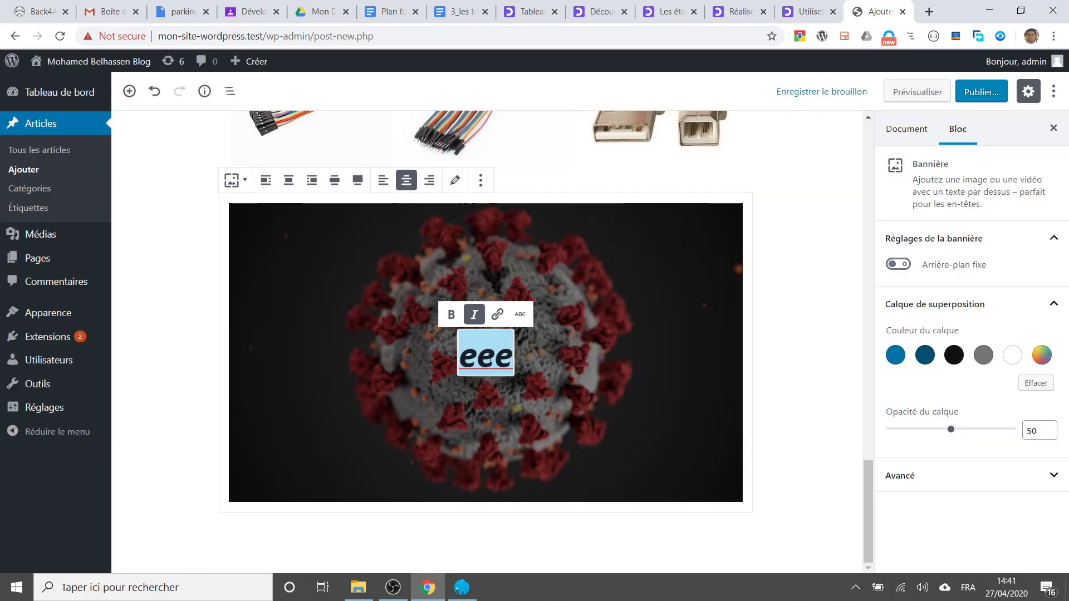
{"action": "type", "text": "Co"}
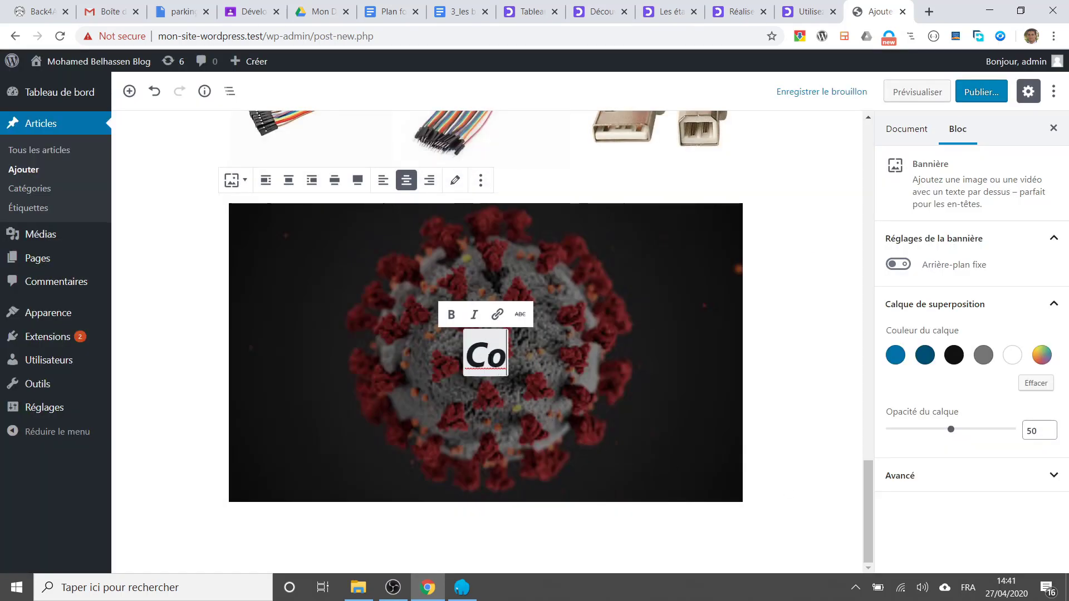
{"action": "type", "text": "rona virus"}
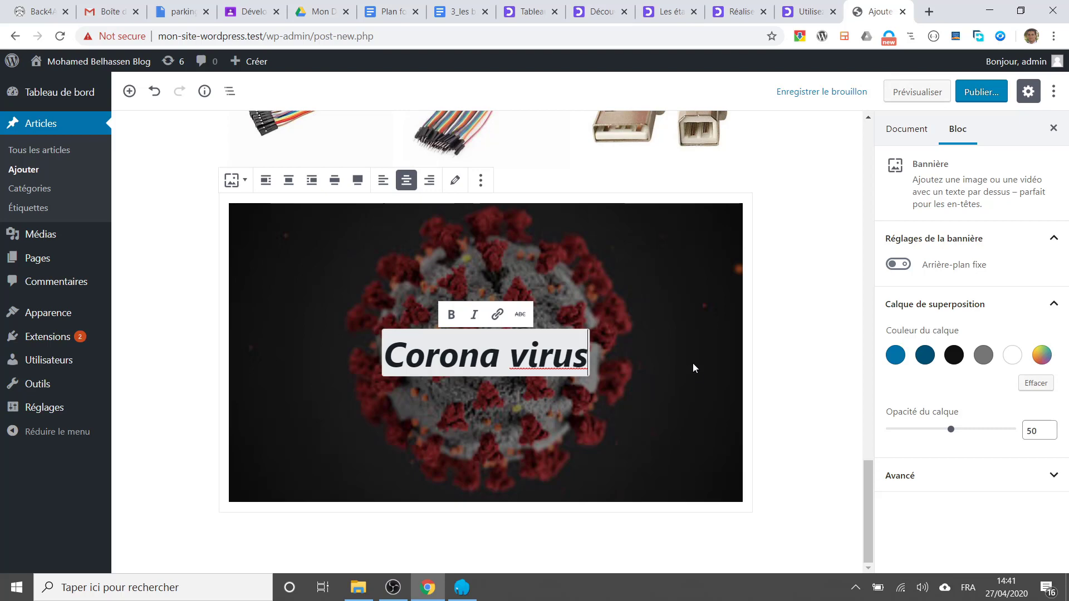
{"action": "left_click", "coordinate": [622, 357]}
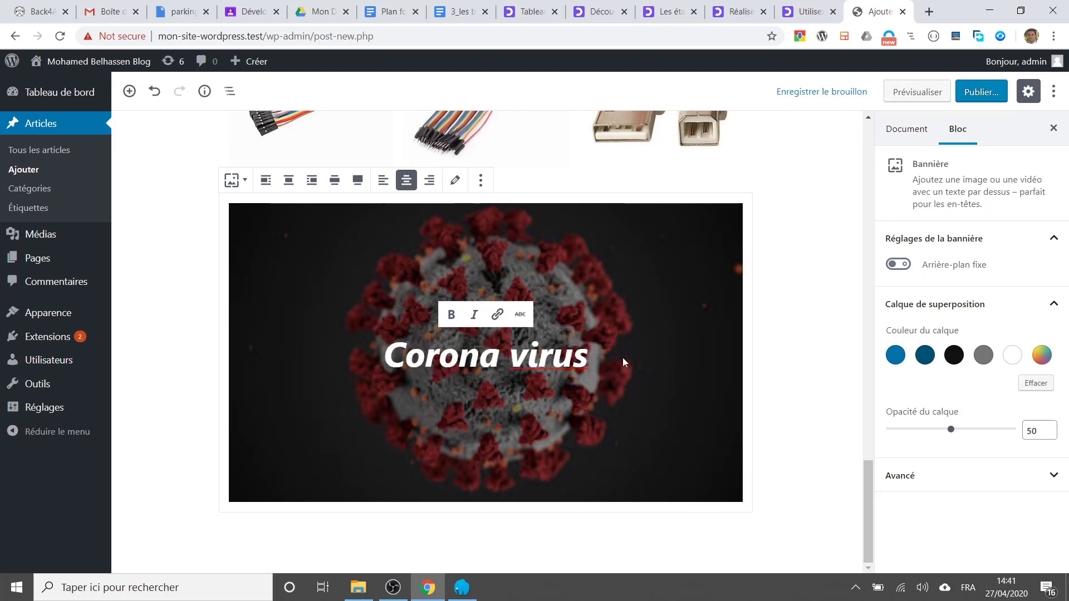
{"action": "triple_click", "coordinate": [559, 366]}
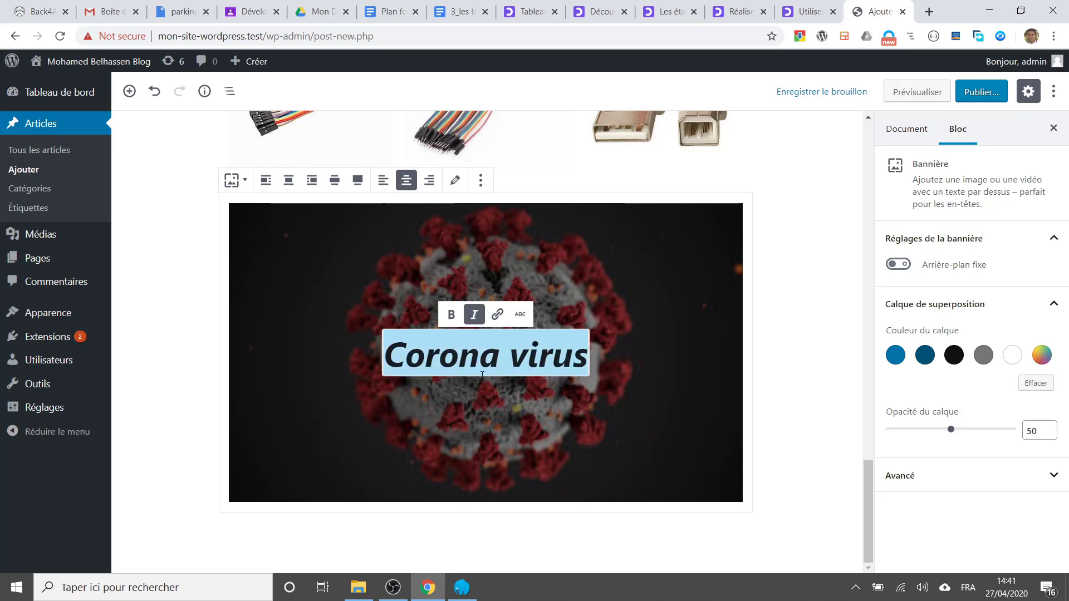
{"action": "left_click", "coordinate": [623, 431]}
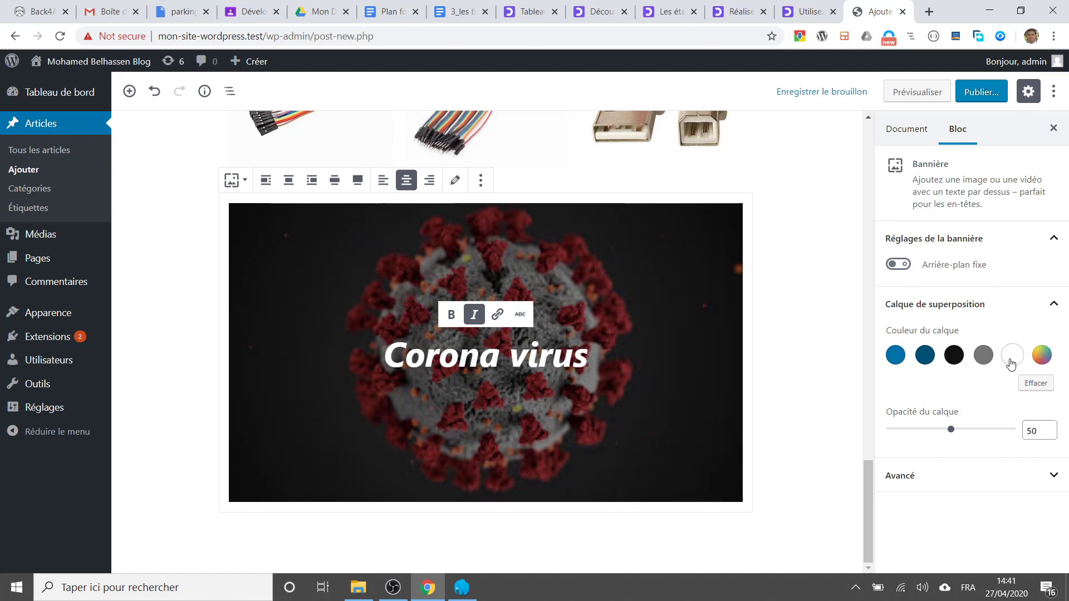
Try several overlay colours on the banner, settle on black, and set the overlay opacity to 20.
{"action": "left_click", "coordinate": [982, 362]}
{"action": "left_click", "coordinate": [895, 365]}
{"action": "left_click", "coordinate": [1012, 356]}
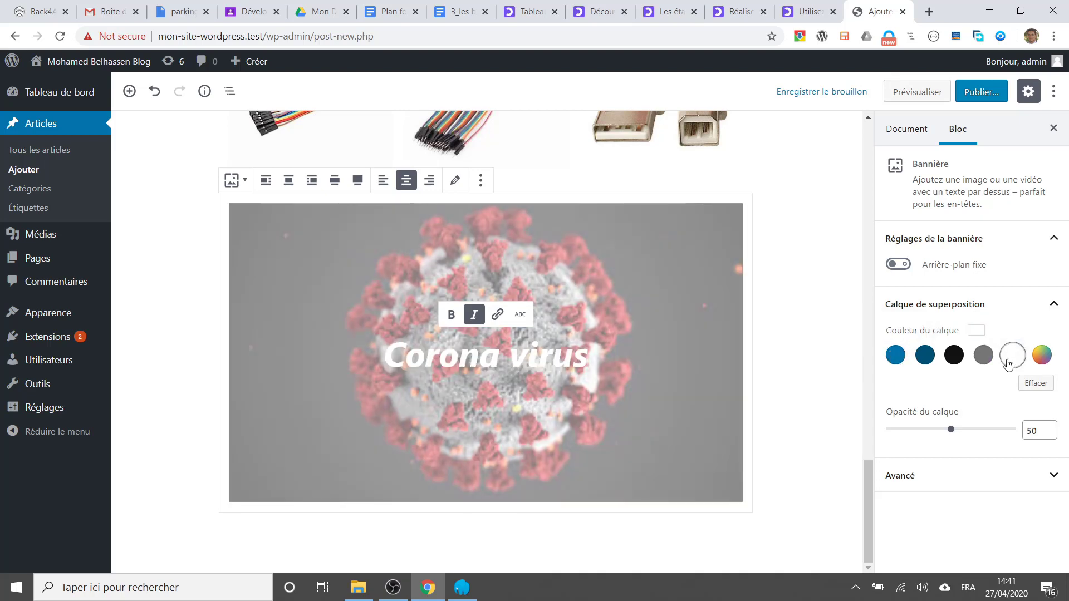
{"action": "left_click", "coordinate": [953, 359]}
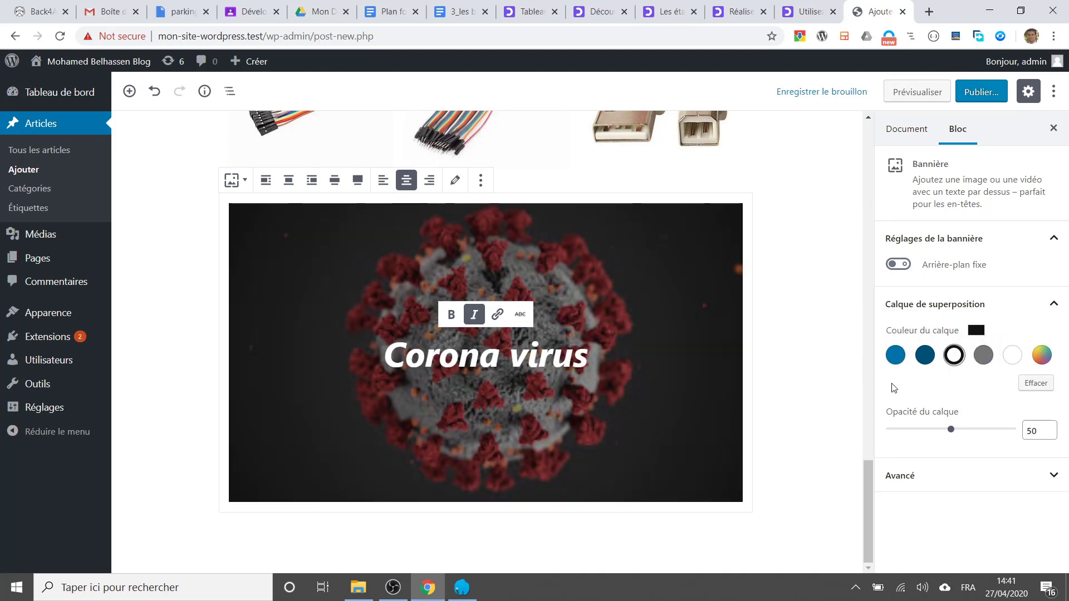
{"action": "left_click_drag", "start_coordinate": [951, 430], "coordinate": [915, 444]}
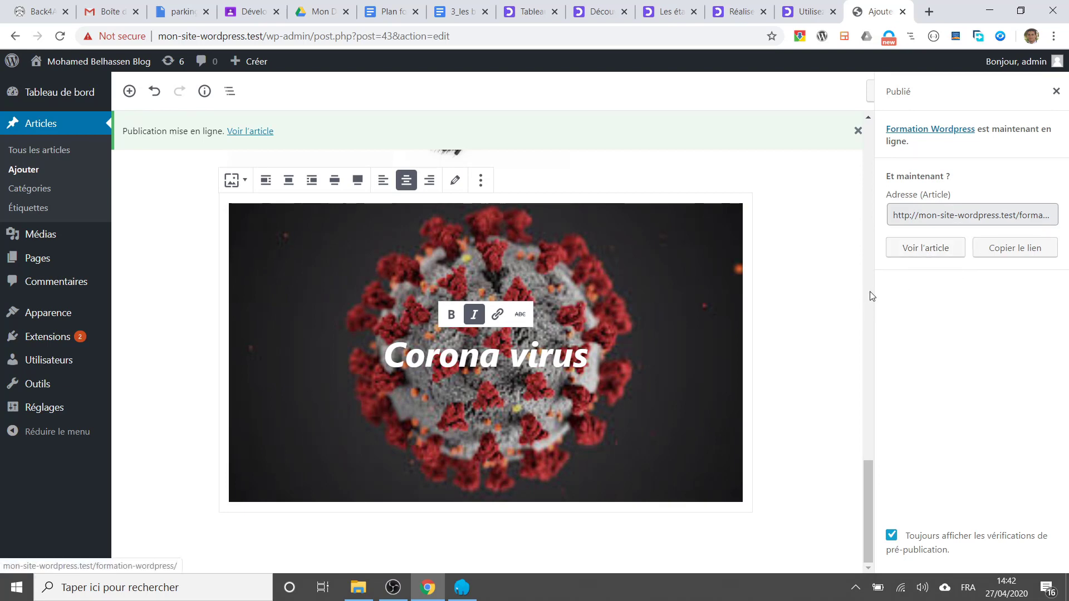
View the published article on the site and examine the "Corona virus" banner at its end.
{"action": "left_click", "coordinate": [927, 252]}
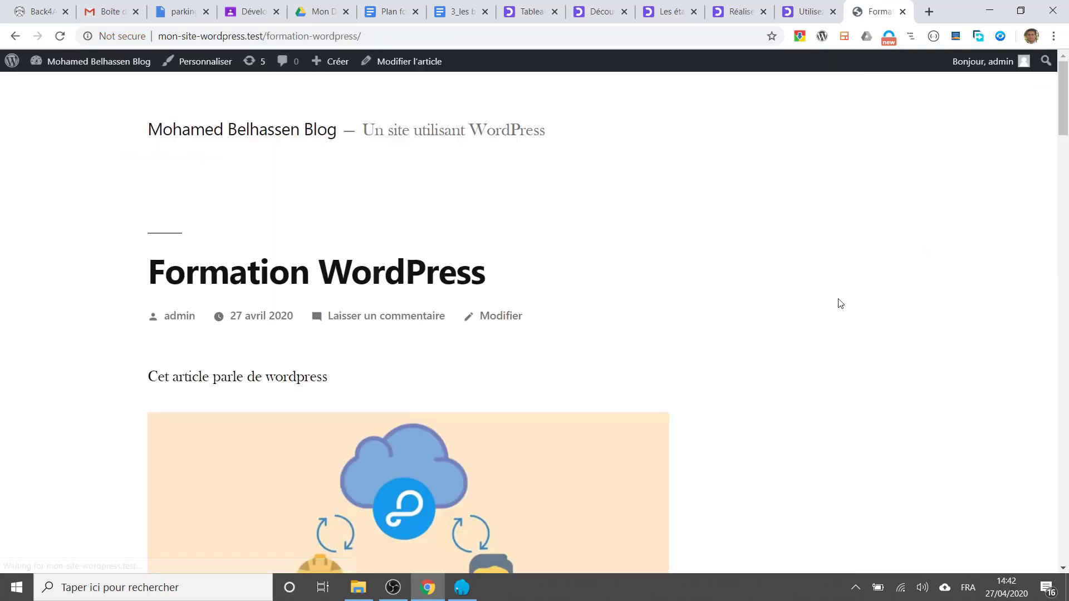
{"action": "scroll", "coordinate": [777, 339], "scroll_direction": "down", "scroll_amount": 10}
{"action": "scroll", "coordinate": [778, 337], "scroll_direction": "down", "scroll_amount": 20}
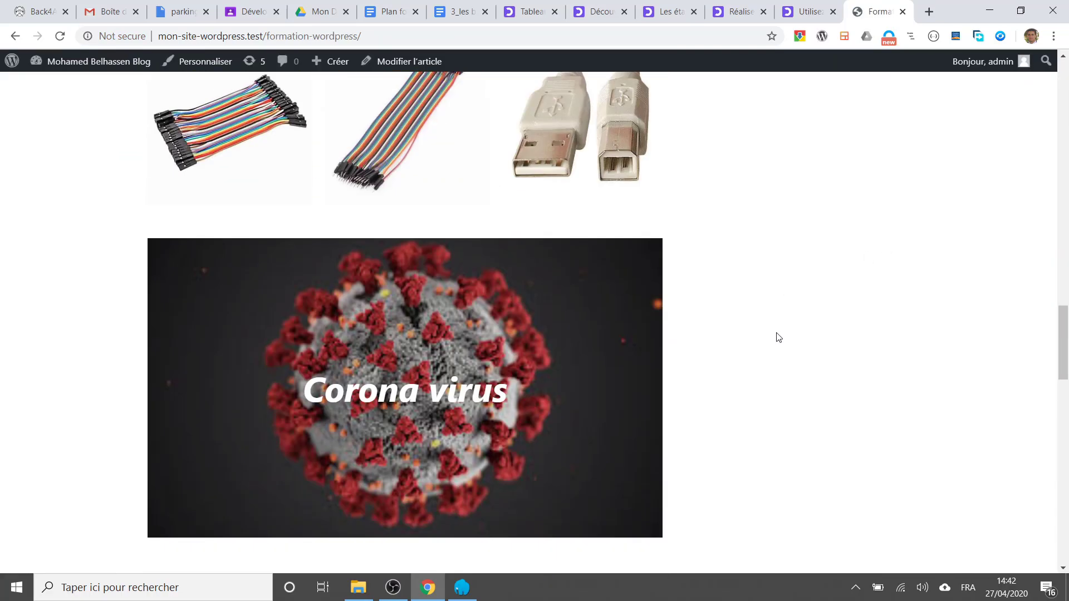
{"action": "scroll", "coordinate": [778, 338], "scroll_direction": "up", "scroll_amount": 5}
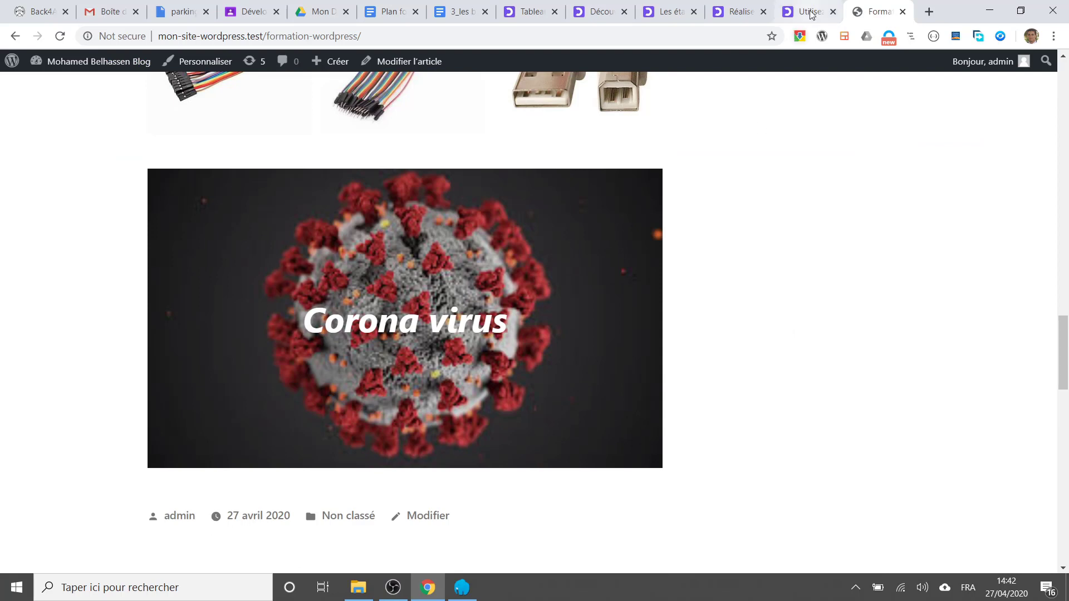
Return to editing the article and enable the fixed background (Arrière-plan fixe) for the "Corona virus" banner.
{"action": "left_click", "coordinate": [15, 36]}
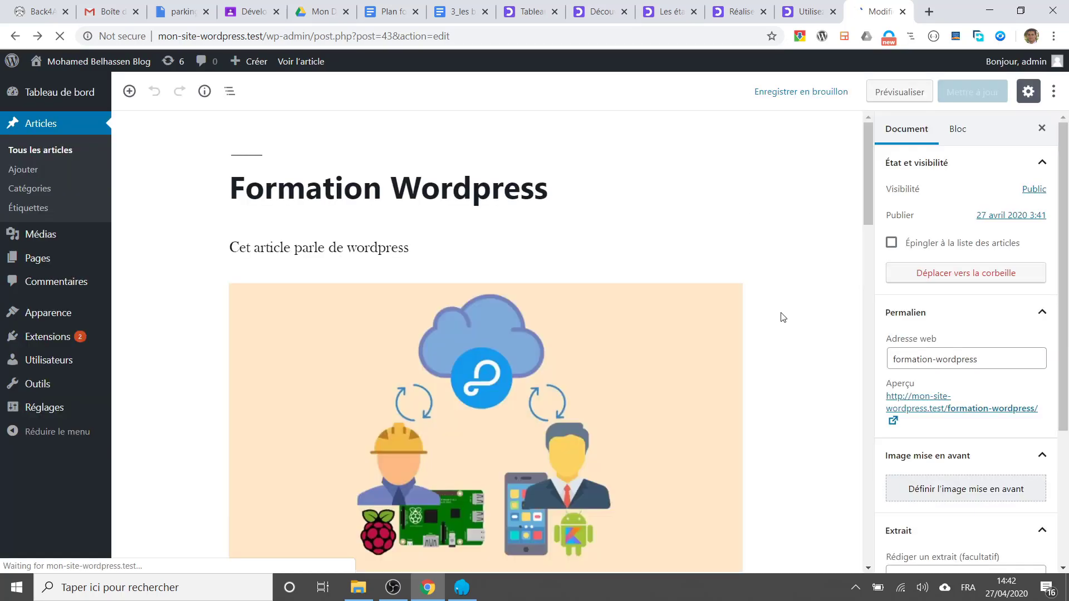
{"action": "scroll", "coordinate": [510, 448], "scroll_direction": "down", "scroll_amount": 6}
{"action": "scroll", "coordinate": [509, 450], "scroll_direction": "down", "scroll_amount": 10}
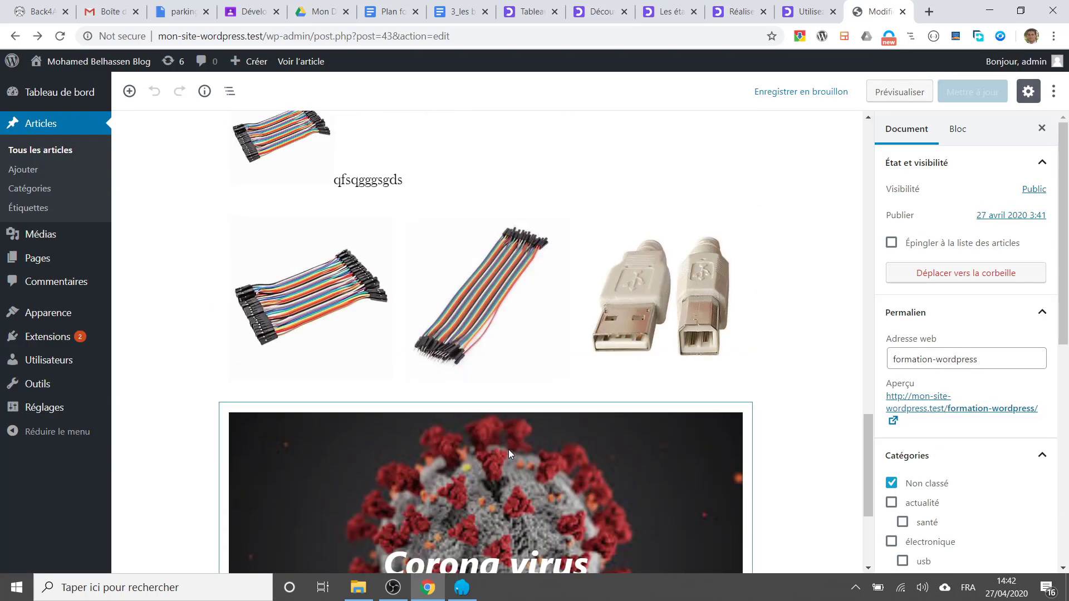
{"action": "left_click", "coordinate": [608, 332]}
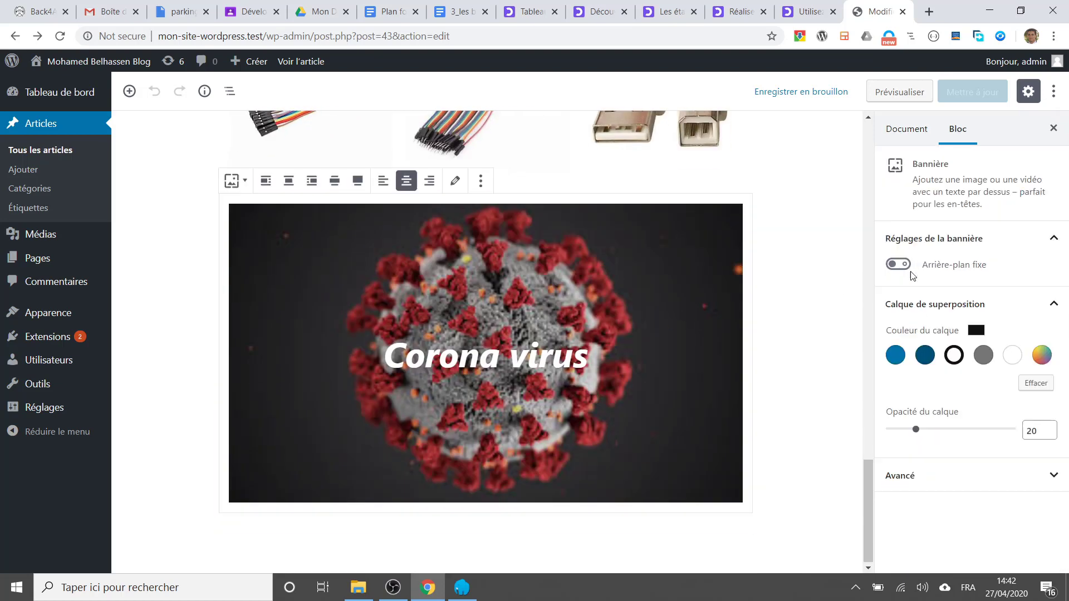
{"action": "left_click", "coordinate": [897, 266]}
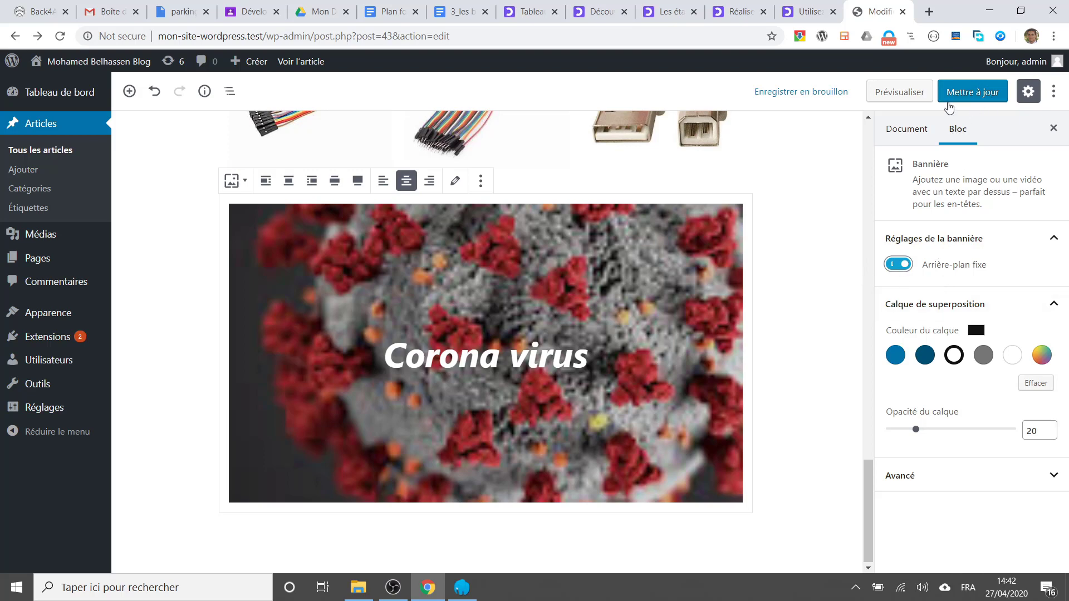
Preview the article and examine how the banner's fixed background behaves while the page moves.
{"action": "left_click", "coordinate": [891, 92]}
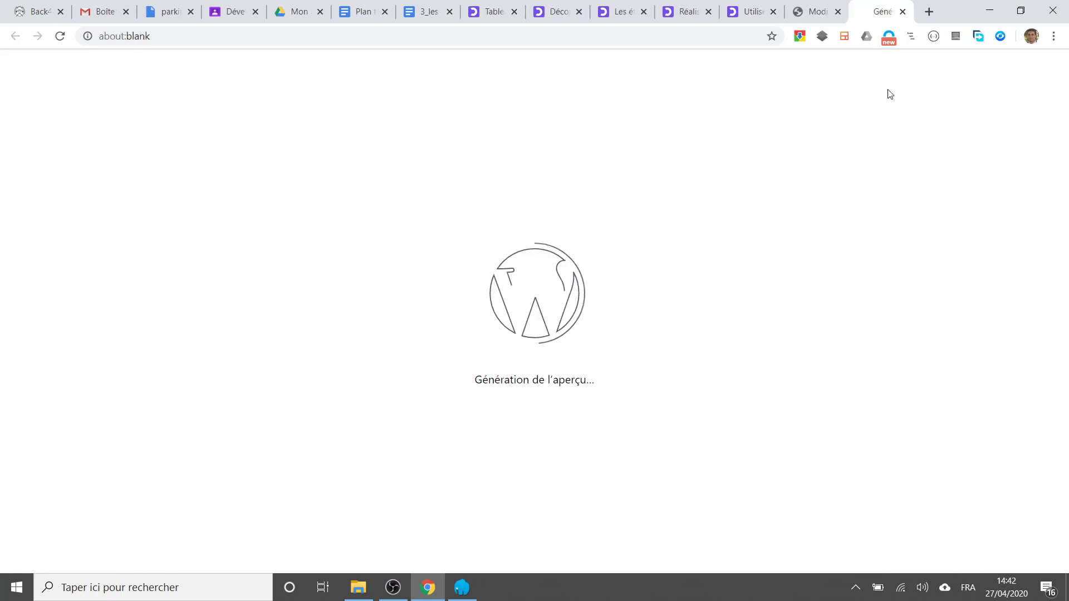
{"action": "scroll", "coordinate": [493, 368], "scroll_direction": "down", "scroll_amount": 5}
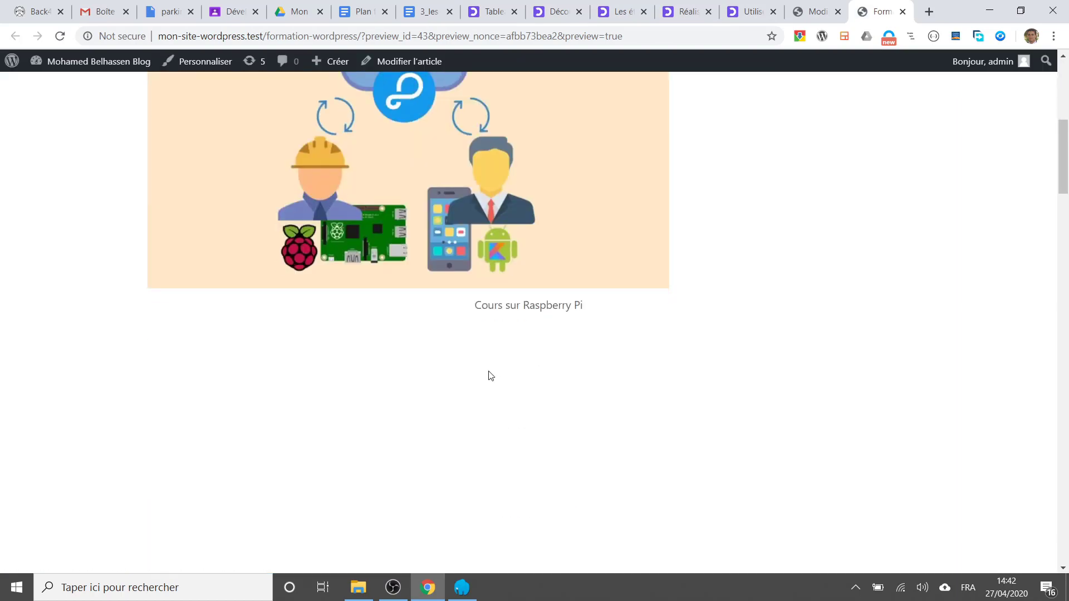
{"action": "scroll", "coordinate": [490, 376], "scroll_direction": "down", "scroll_amount": 20}
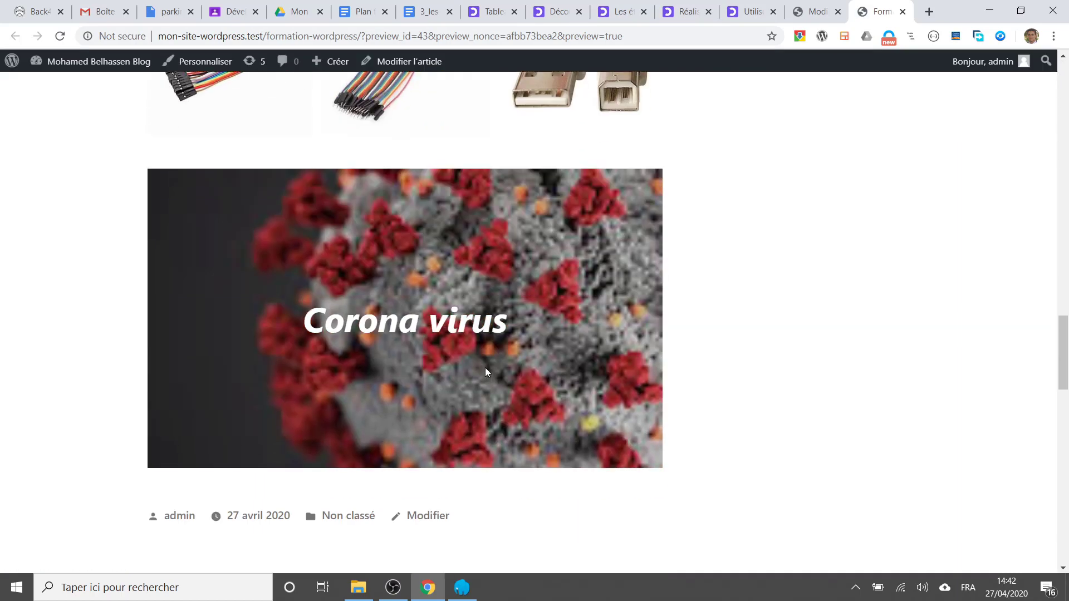
{"action": "scroll", "coordinate": [482, 372], "scroll_direction": "up", "scroll_amount": 2}
{"action": "scroll", "coordinate": [482, 372], "scroll_direction": "down", "scroll_amount": 4}
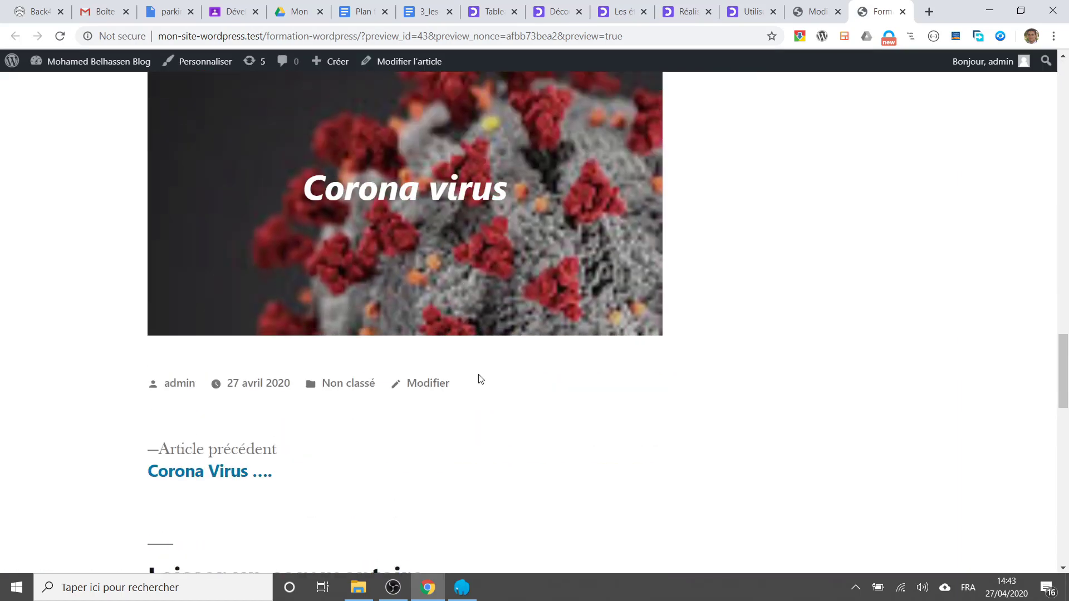
{"action": "scroll", "coordinate": [481, 380], "scroll_direction": "up", "scroll_amount": 3}
{"action": "scroll", "coordinate": [481, 379], "scroll_direction": "down", "scroll_amount": 5}
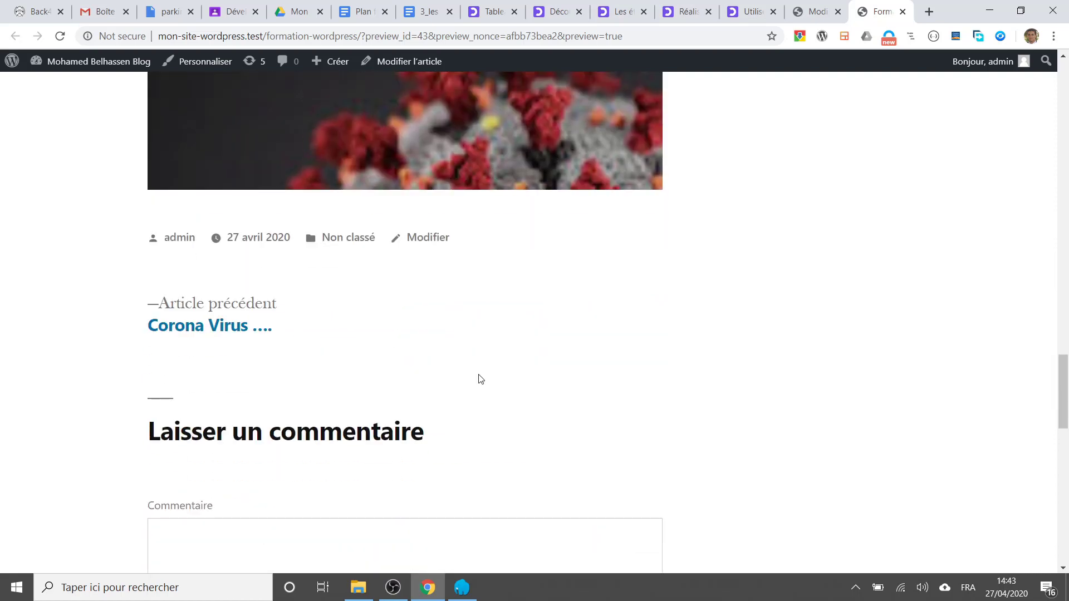
{"action": "scroll", "coordinate": [480, 379], "scroll_direction": "up", "scroll_amount": 5}
{"action": "scroll", "coordinate": [480, 379], "scroll_direction": "down", "scroll_amount": 3}
{"action": "scroll", "coordinate": [480, 379], "scroll_direction": "up", "scroll_amount": 2}
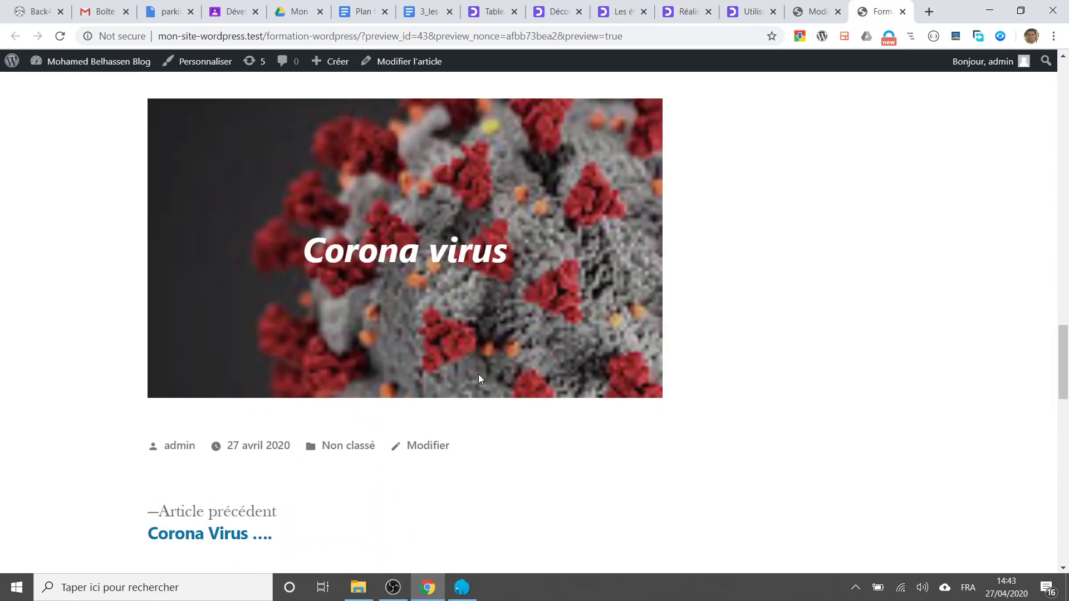
{"action": "scroll", "coordinate": [480, 378], "scroll_direction": "up", "scroll_amount": 3}
{"action": "scroll", "coordinate": [480, 378], "scroll_direction": "down", "scroll_amount": 6}
{"action": "scroll", "coordinate": [480, 379], "scroll_direction": "up", "scroll_amount": 1}
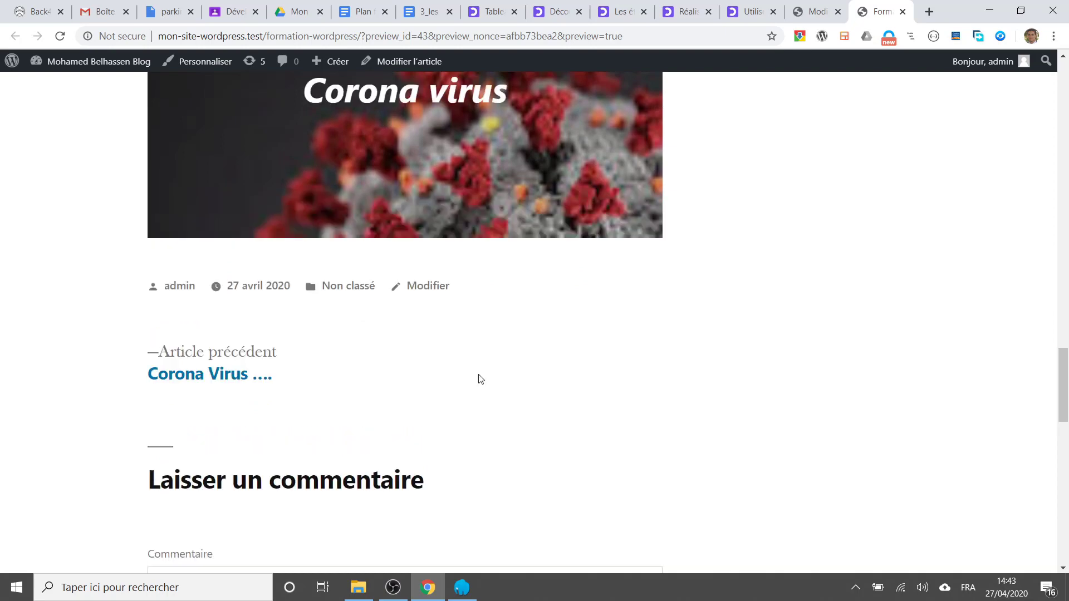
{"action": "scroll", "coordinate": [480, 378], "scroll_direction": "up", "scroll_amount": 5}
Return to the article editor and insert an HTML personnalisé block below the banner.
{"action": "left_click", "coordinate": [815, 11]}
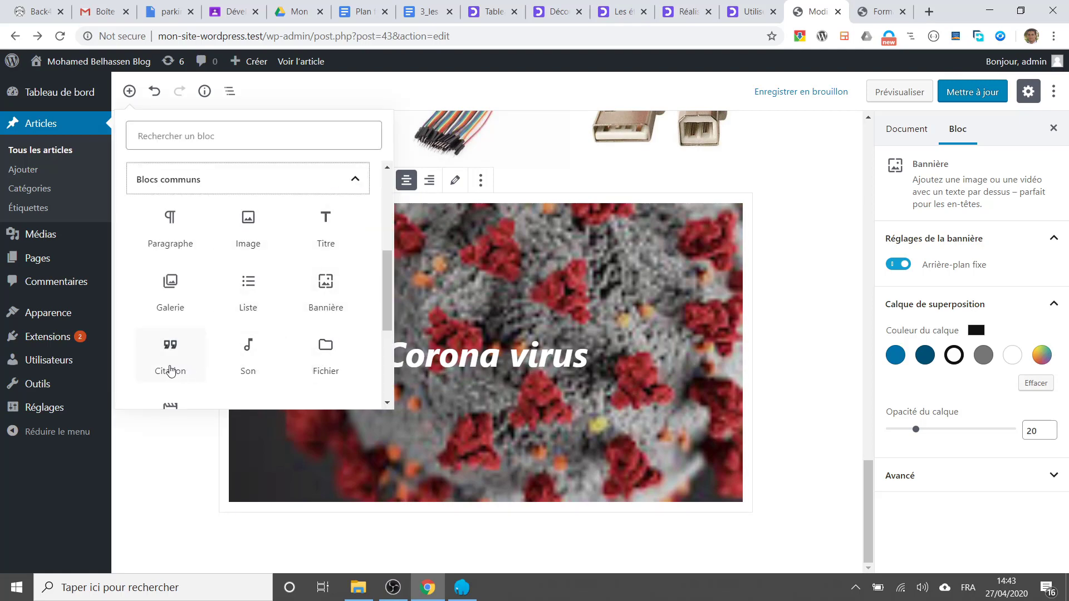
{"action": "scroll", "coordinate": [243, 367], "scroll_direction": "down", "scroll_amount": 3}
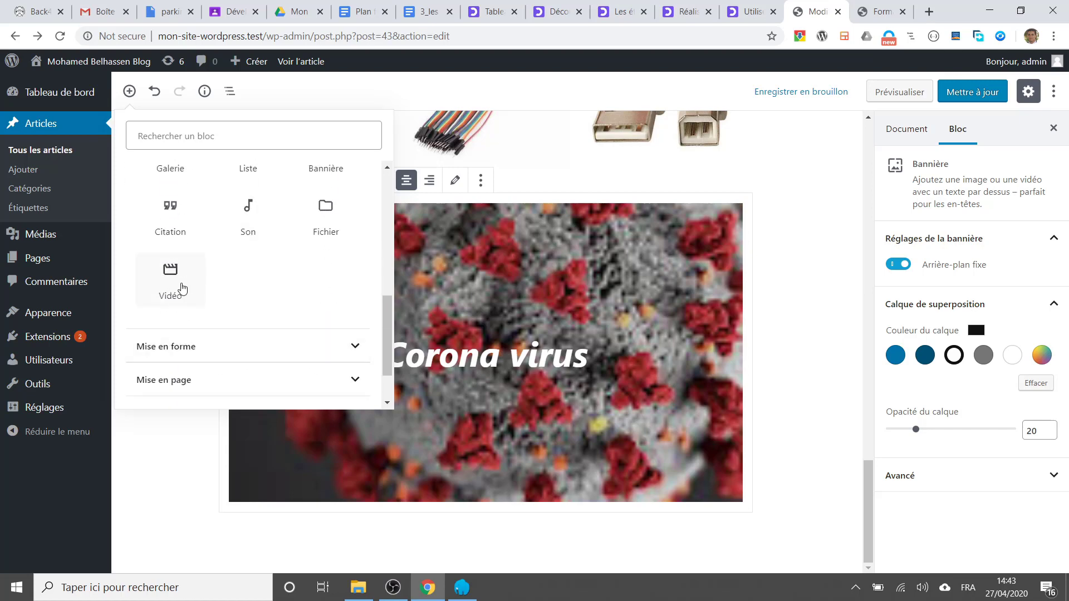
{"action": "left_click", "coordinate": [251, 350]}
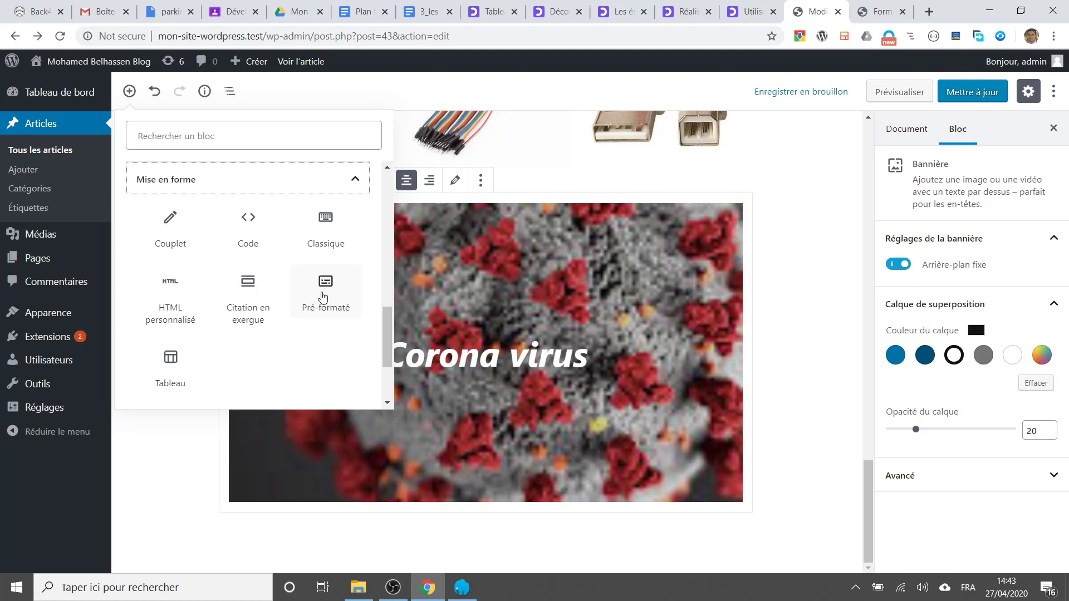
{"action": "left_click", "coordinate": [179, 313]}
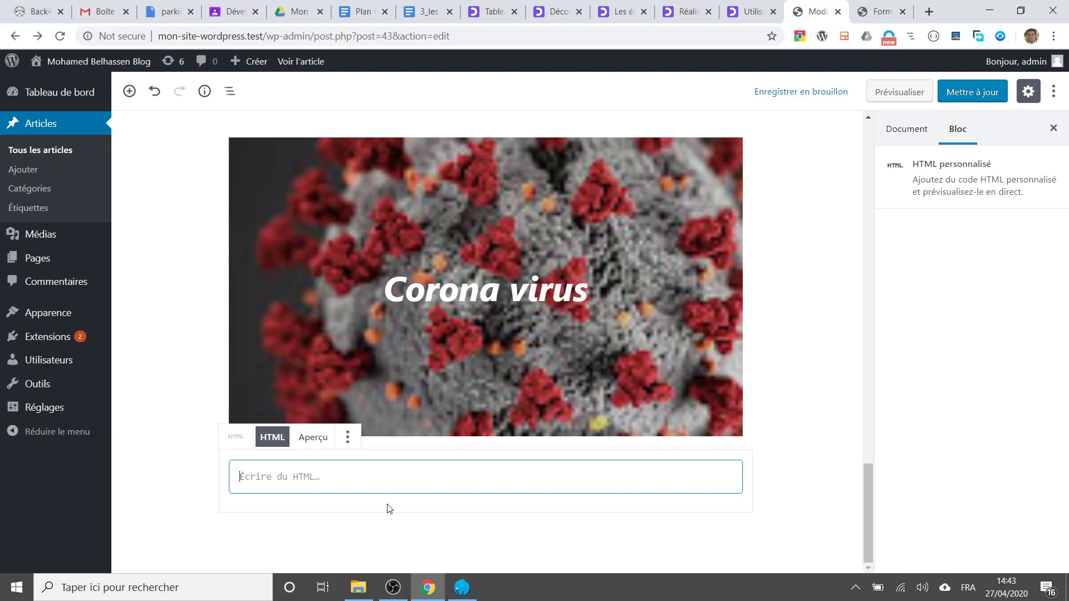
Write "<p> ceci est un <b>paragraphe</b></p>" in the HTML block and switch it to its rendered preview.
{"action": "type", "text": "<p>"}
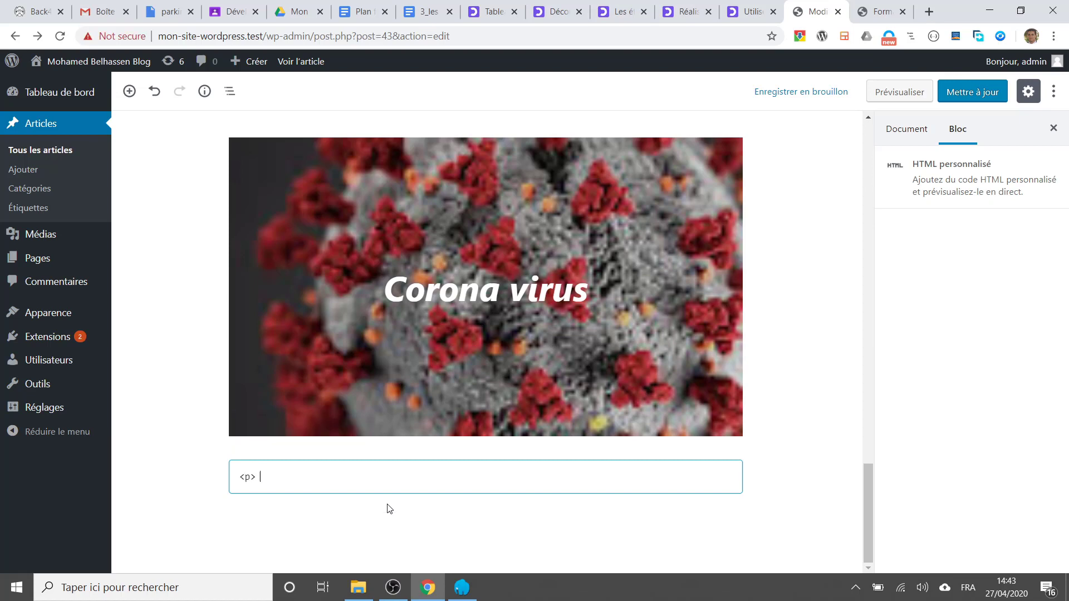
{"action": "type", "text": " ceci est un paragraphe"}
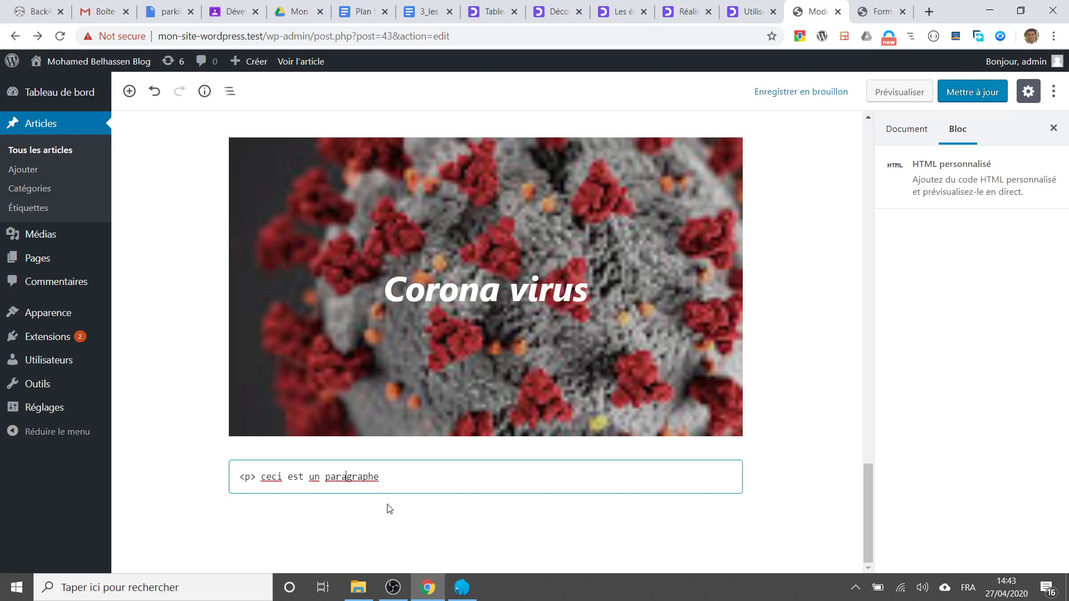
{"action": "type", "text": "<b>"}
{"action": "left_click", "coordinate": [409, 485]}
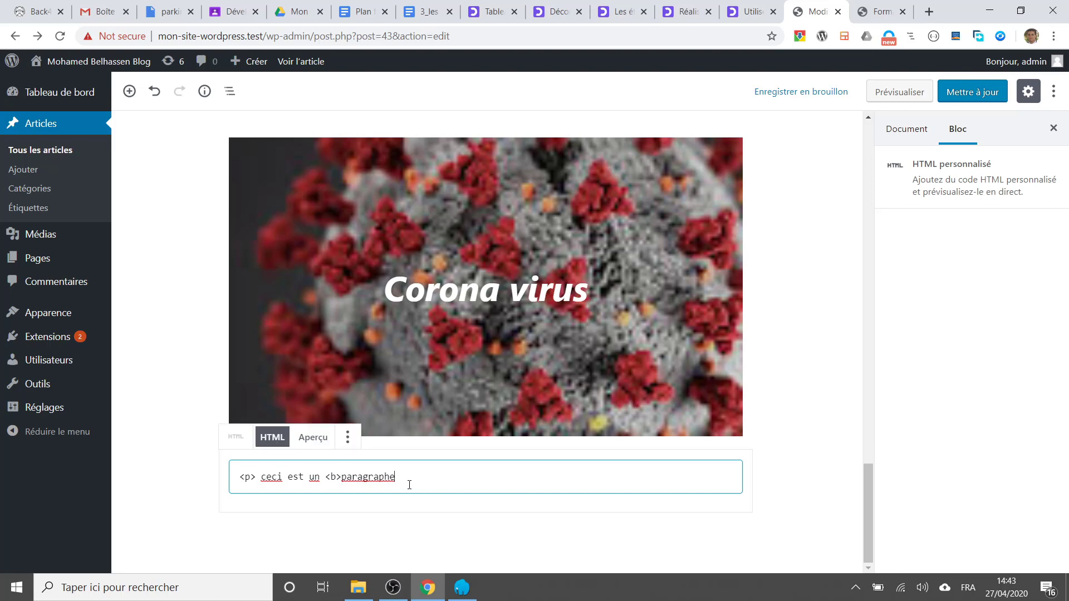
{"action": "type", "text": "</b></p>"}
{"action": "left_click", "coordinate": [311, 448]}
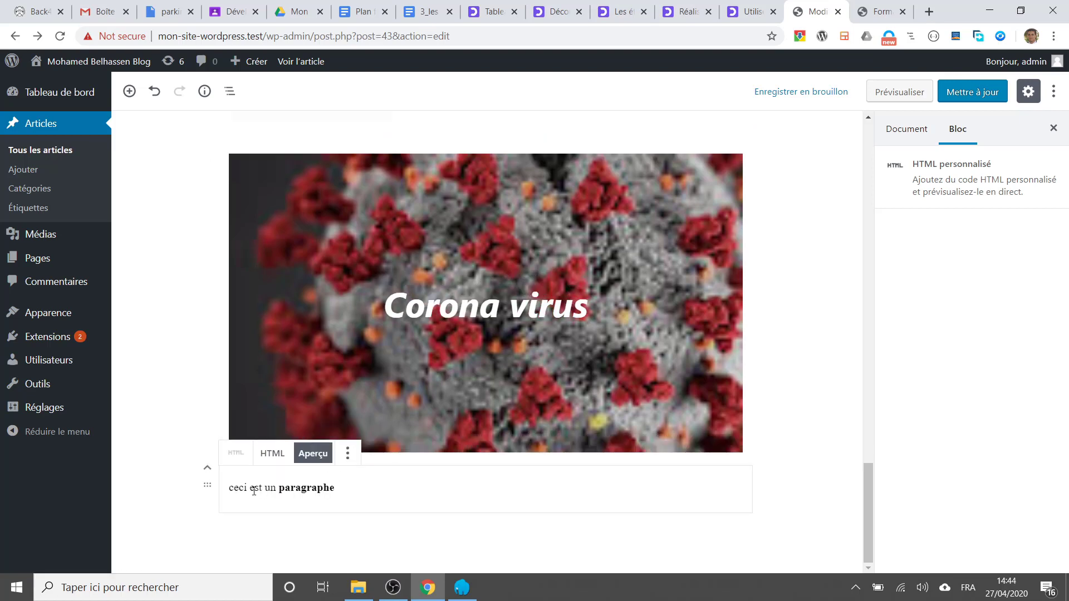
{"action": "left_click_drag", "start_coordinate": [241, 490], "coordinate": [341, 490]}
{"action": "left_click", "coordinate": [316, 492]}
{"action": "triple_click", "coordinate": [315, 492]}
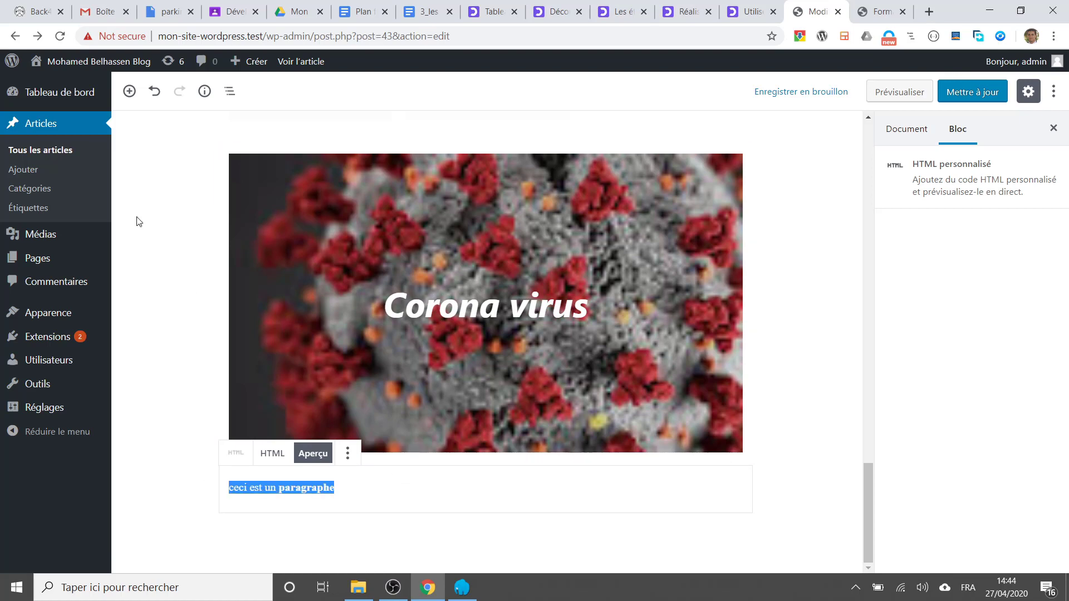
Insert a Classique block below the custom HTML paragraph.
{"action": "left_click", "coordinate": [129, 90]}
{"action": "scroll", "coordinate": [238, 245], "scroll_direction": "down", "scroll_amount": 3}
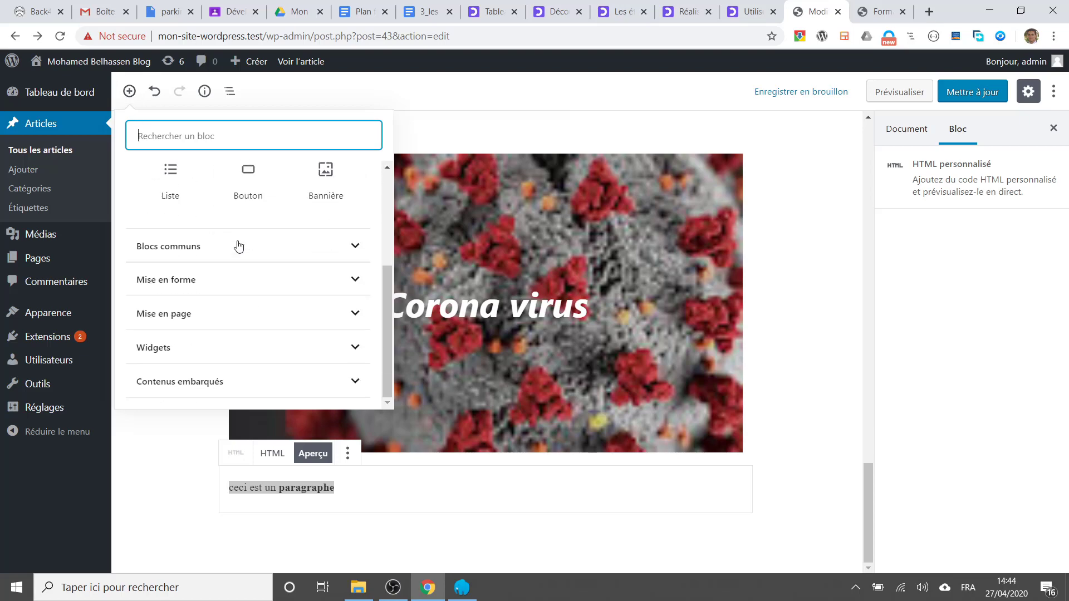
{"action": "left_click", "coordinate": [240, 279]}
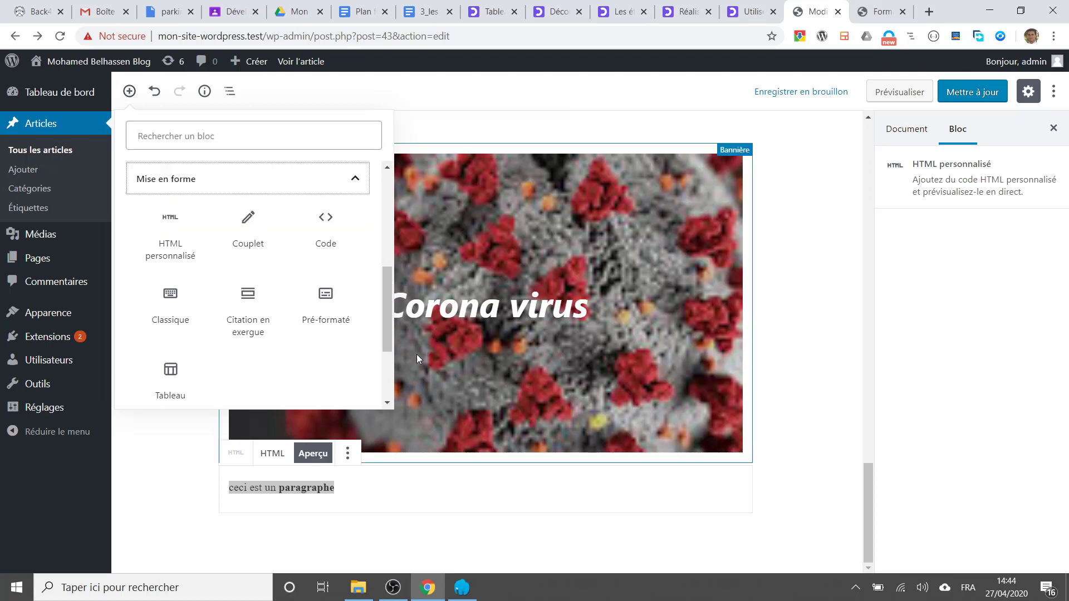
{"action": "left_click", "coordinate": [170, 301]}
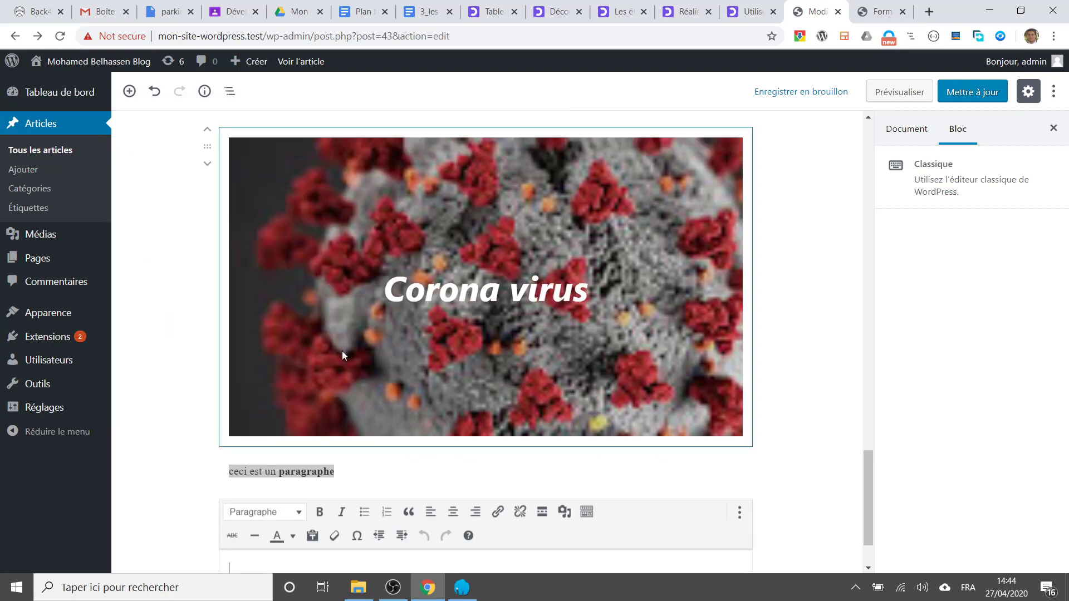
Insert a Citation en exergue block below the Classique block and select its source line.
{"action": "scroll", "coordinate": [314, 499], "scroll_direction": "down", "scroll_amount": 2}
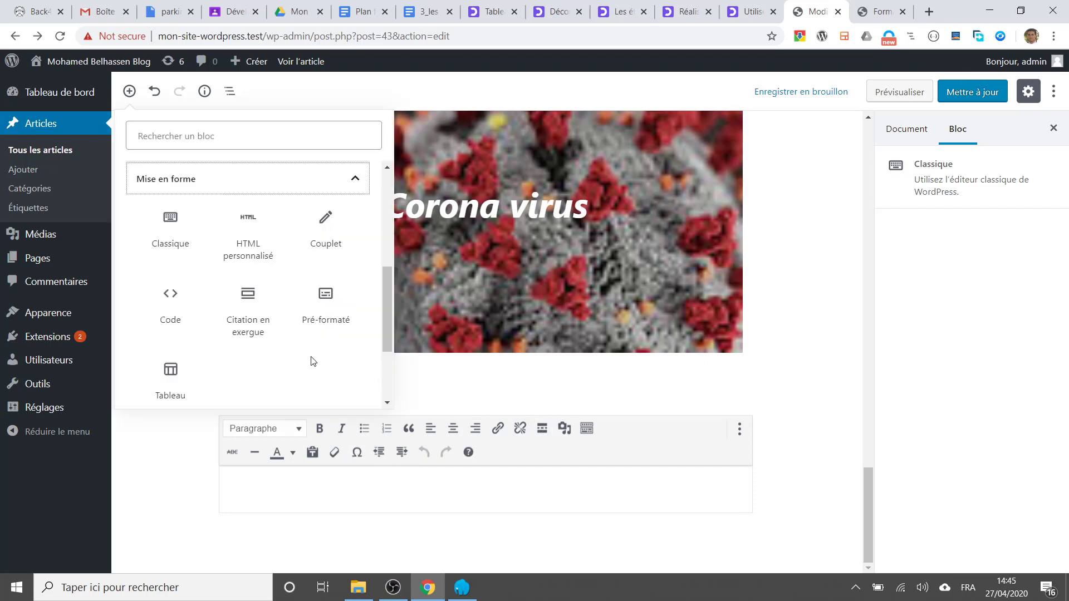
{"action": "left_click", "coordinate": [254, 338]}
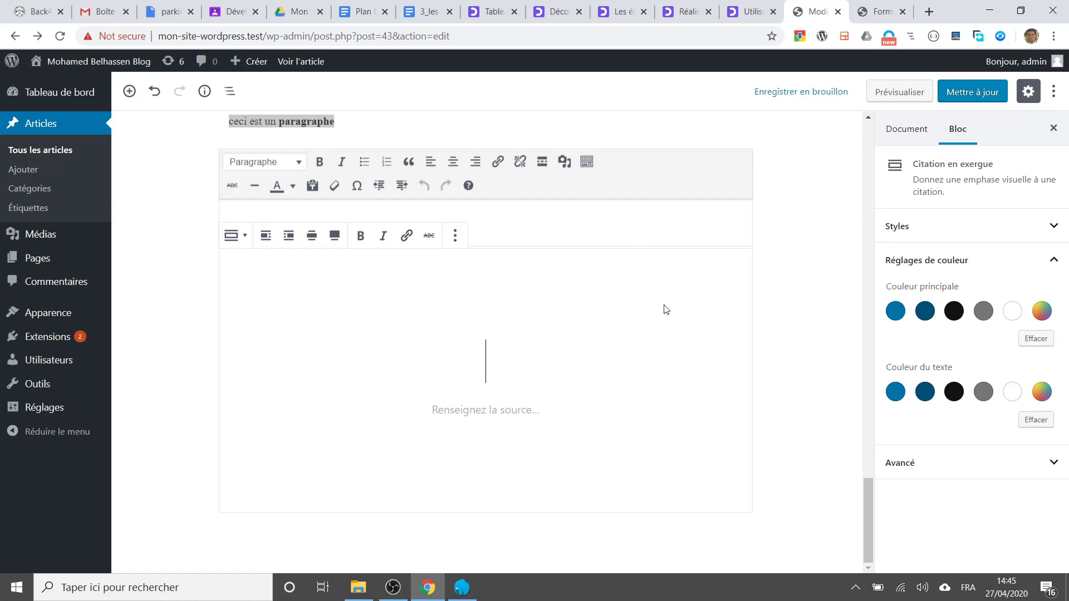
{"action": "left_click", "coordinate": [470, 414]}
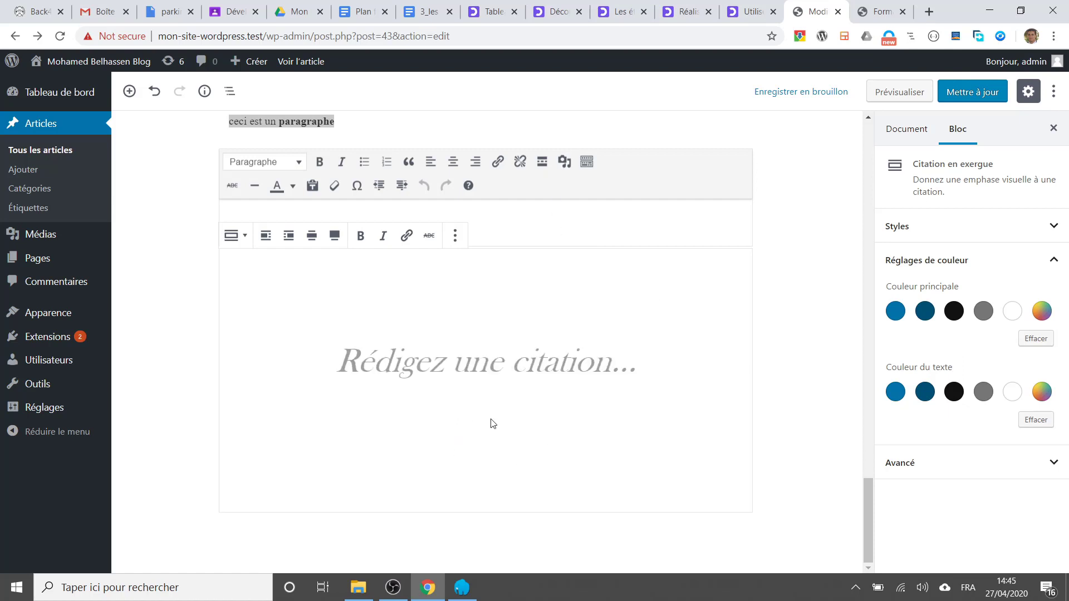
Attribute the pull quote to "Neil Armstrong" in its source line.
{"action": "type", "text": "Nei"}
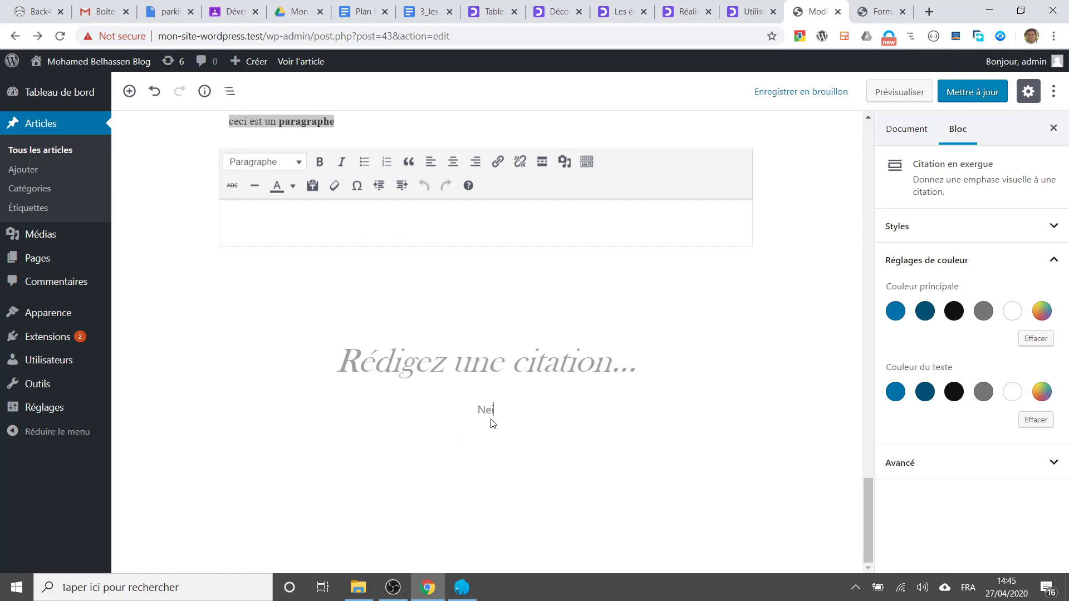
{"action": "type", "text": "l Armstron"}
{"action": "type", "text": "g"}
Write "C'est un petit pas pour l'homme, un grand pas pour l'humanité" as the pull quote's text.
{"action": "left_click", "coordinate": [487, 357]}
{"action": "type", "text": "C'est pe"}
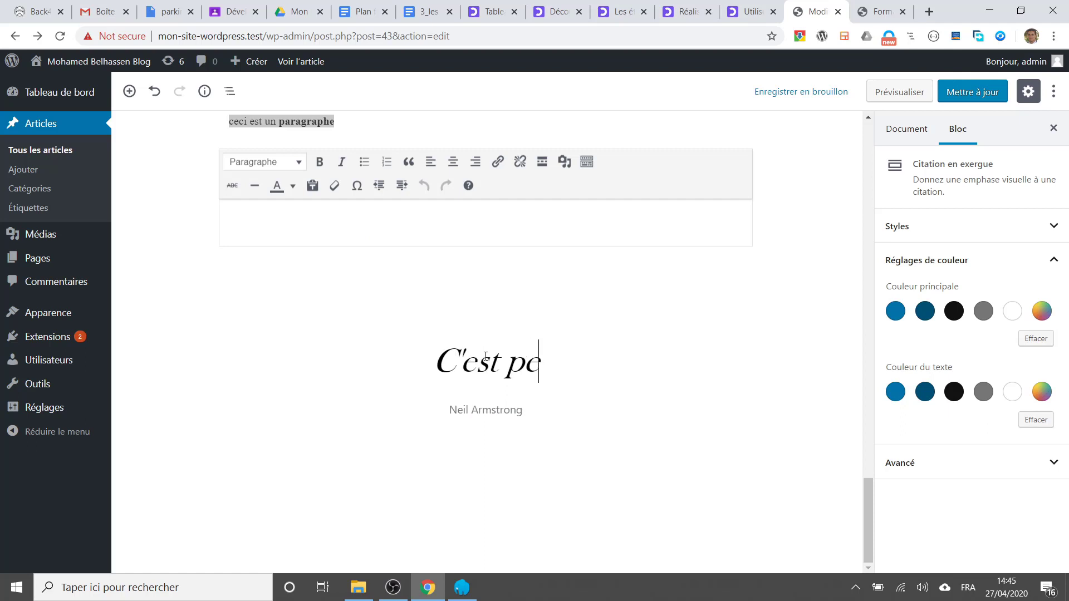
{"action": "key", "text": "BackSpace"}
{"action": "key", "text": "BackSpace"}
{"action": "type", "text": "un "}
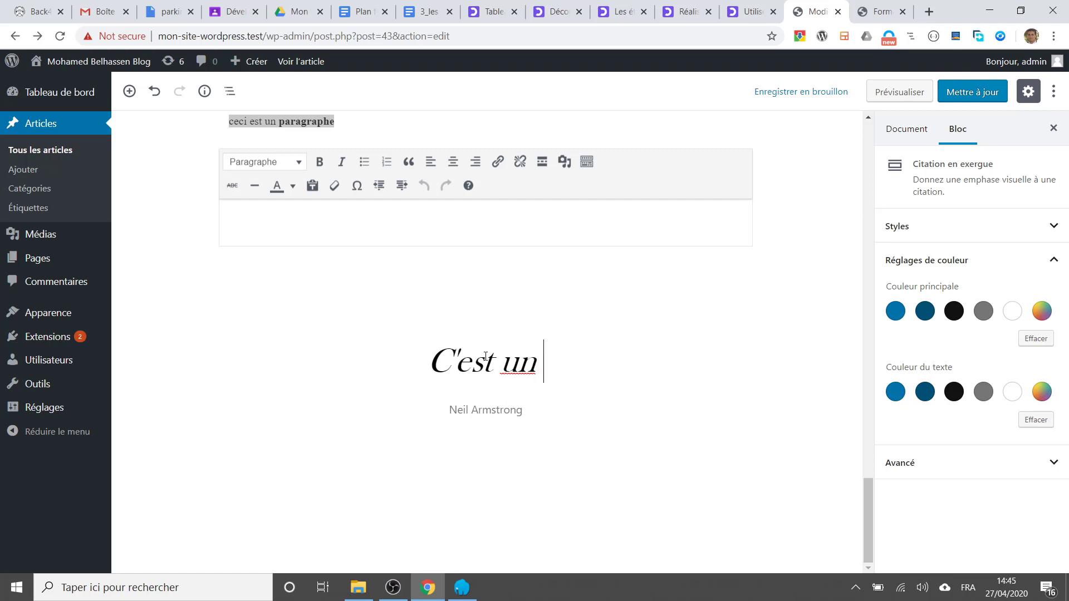
{"action": "type", "text": "petit pas p"}
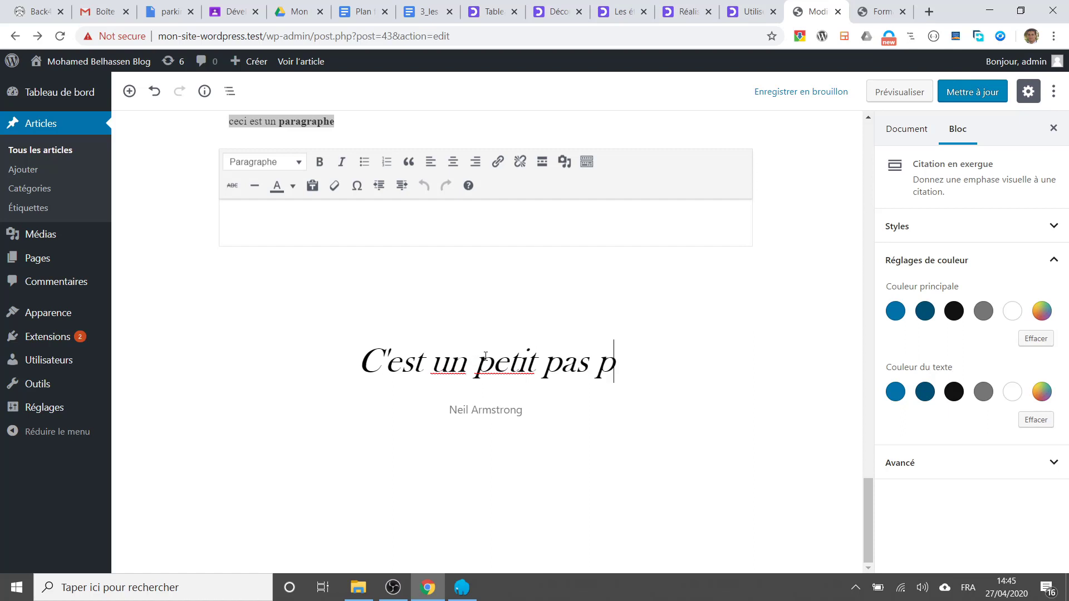
{"action": "type", "text": "our l'homme"}
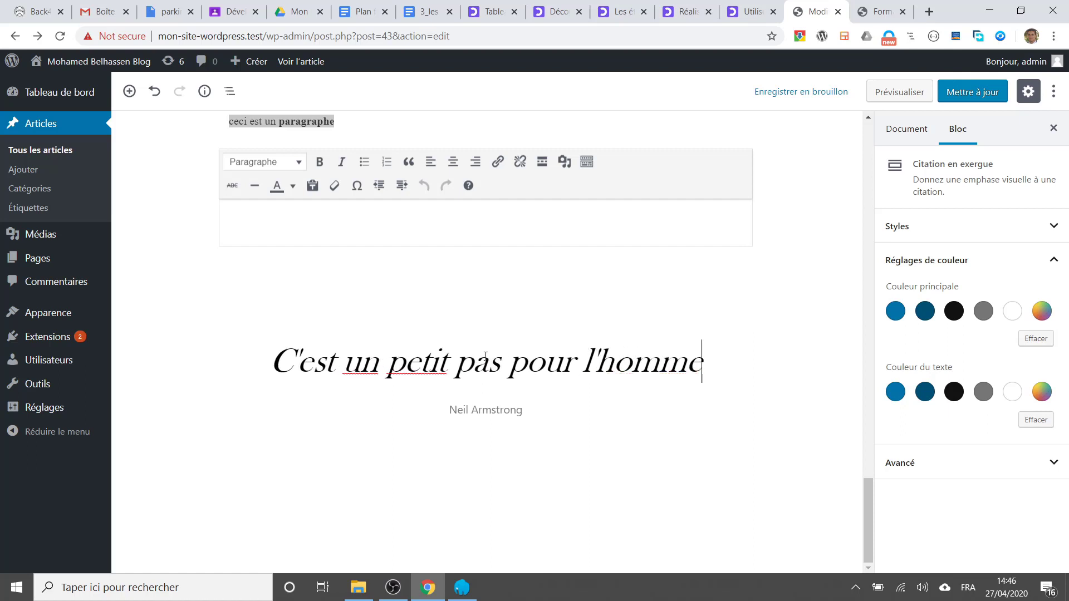
{"action": "type", "text": ", un grand "}
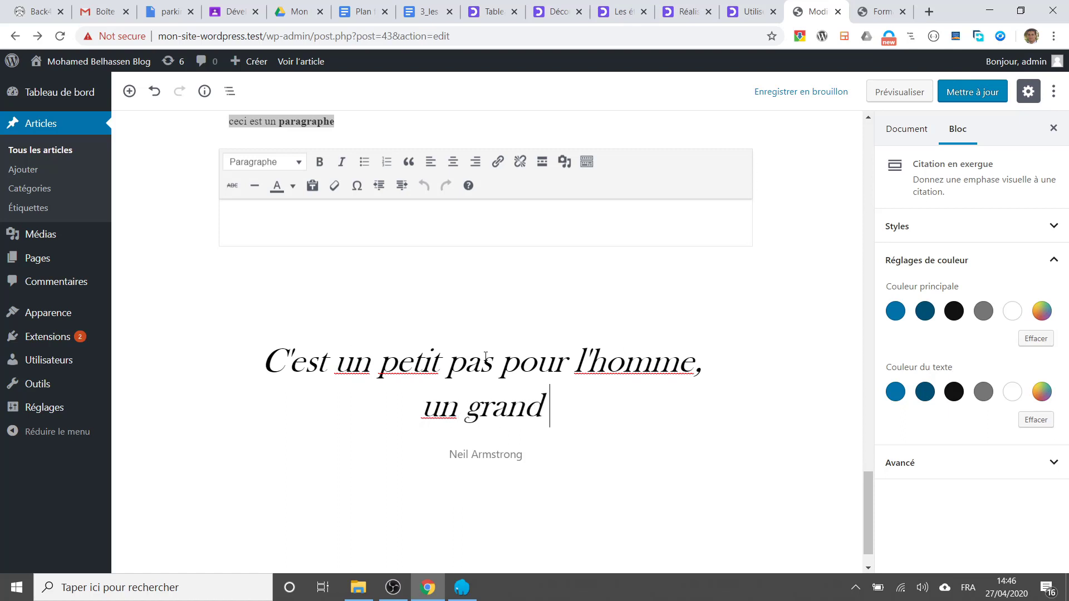
{"action": "type", "text": "pas pour"}
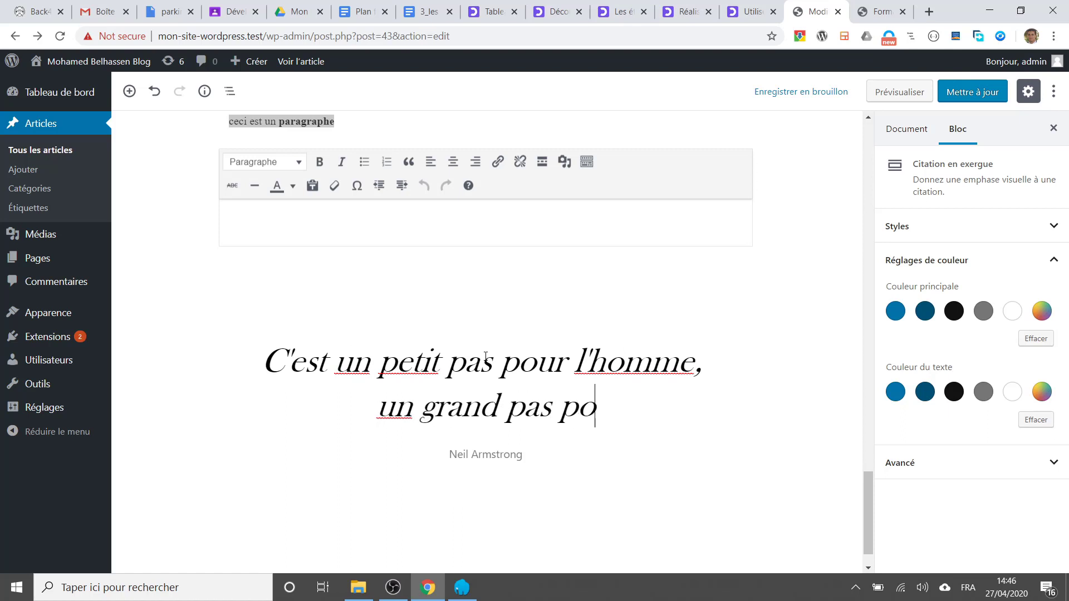
{"action": "type", "text": " l'huma"}
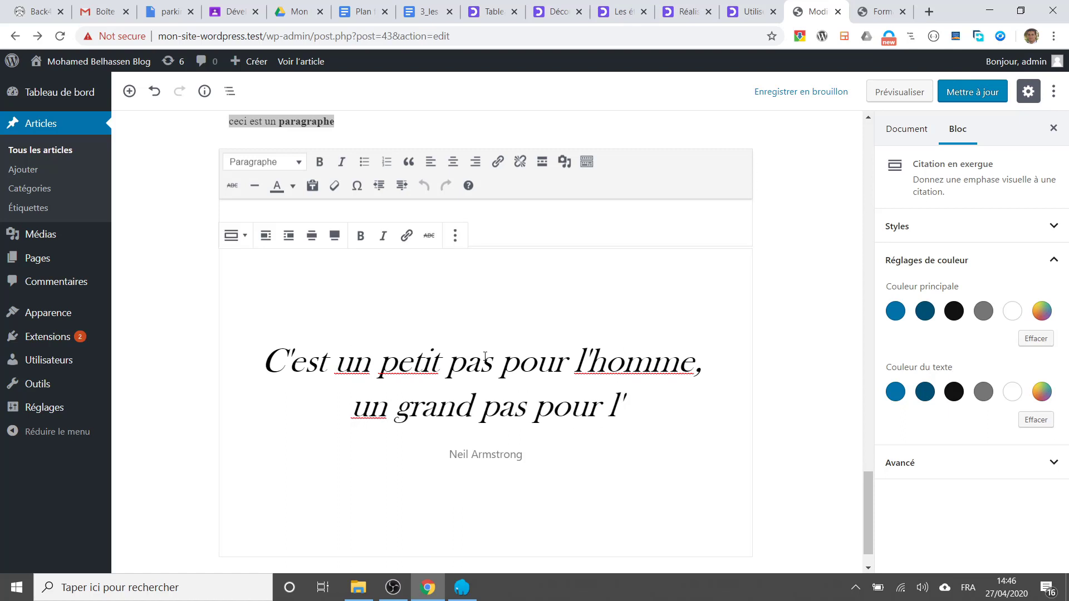
{"action": "type", "text": "nité"}
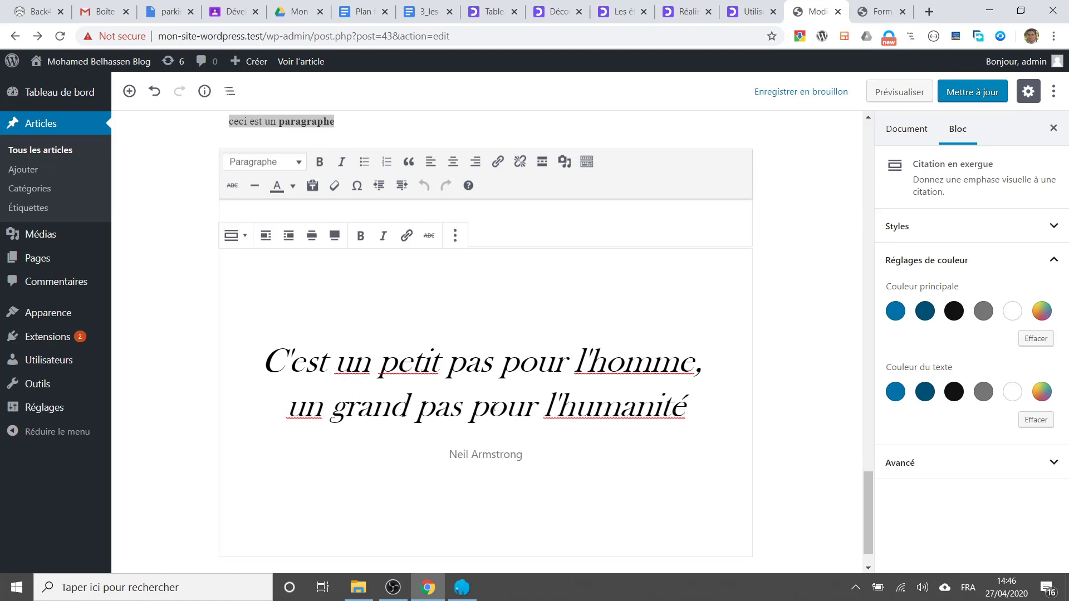
Insert a Commentaires récents widget block below the pull quote.
{"action": "scroll", "coordinate": [535, 421], "scroll_direction": "down", "scroll_amount": 1}
{"action": "scroll", "coordinate": [530, 425], "scroll_direction": "up", "scroll_amount": 2}
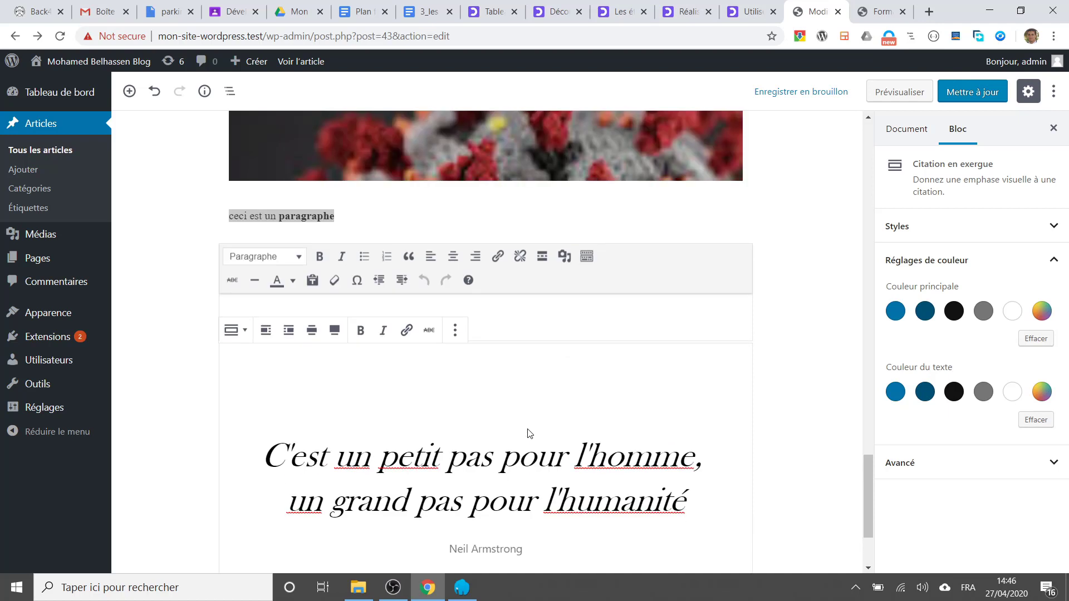
{"action": "scroll", "coordinate": [528, 435], "scroll_direction": "down", "scroll_amount": 3}
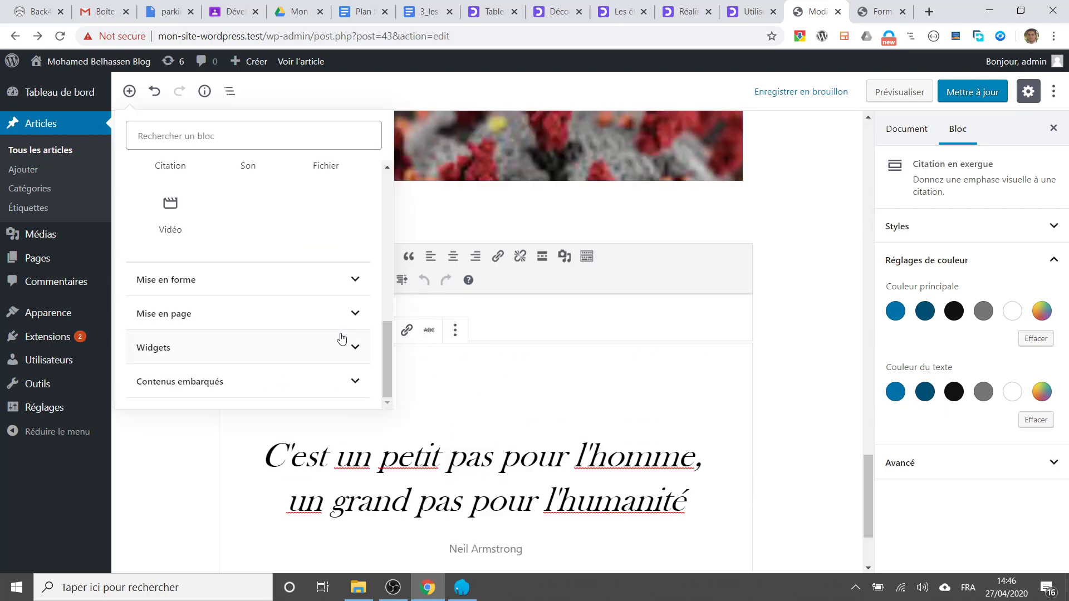
{"action": "left_click", "coordinate": [353, 351]}
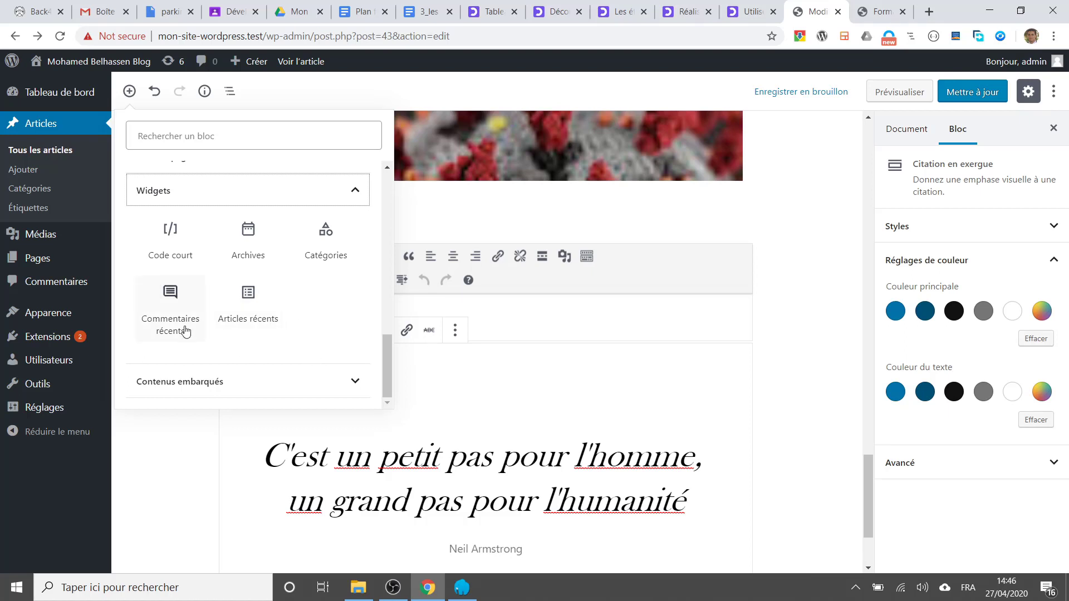
{"action": "left_click", "coordinate": [170, 320]}
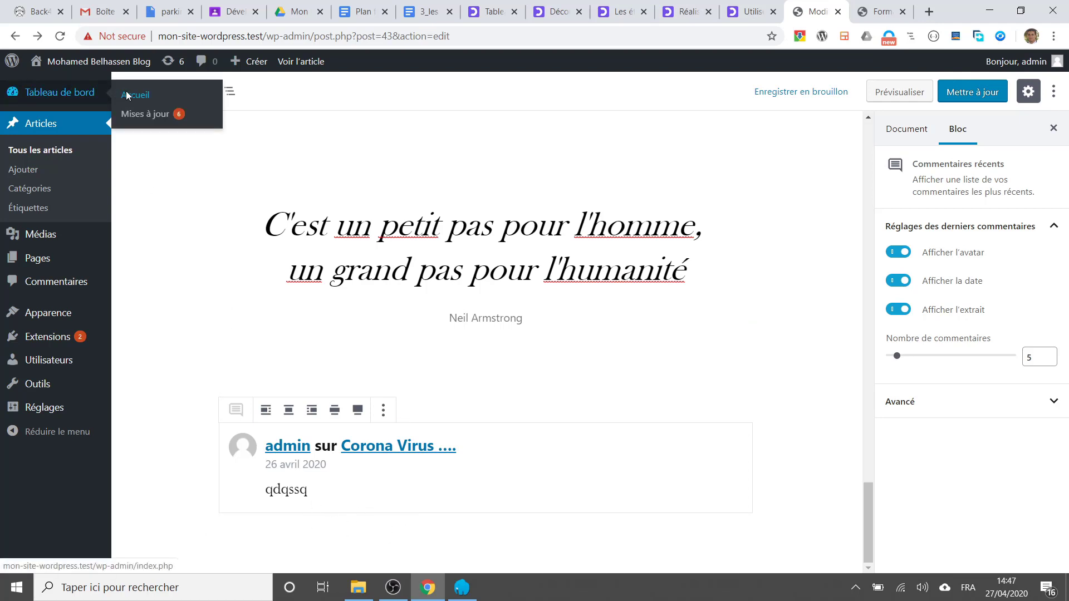
Insert a YouTube embed block below the recent comments block.
{"action": "left_click", "coordinate": [127, 96]}
{"action": "left_click", "coordinate": [655, 118]}
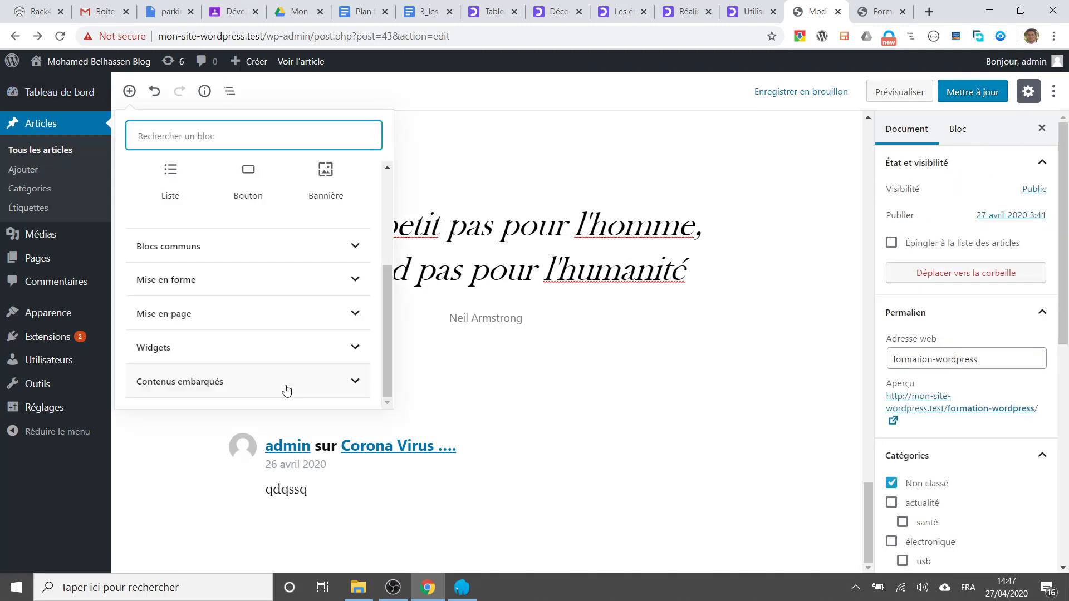
{"action": "left_click", "coordinate": [283, 385]}
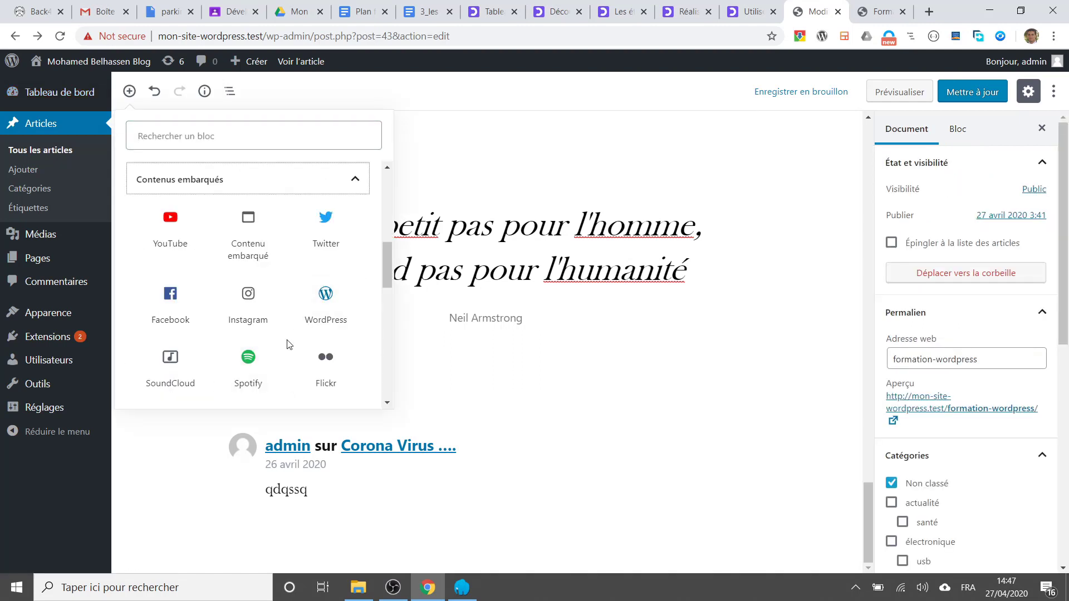
{"action": "left_click", "coordinate": [170, 225]}
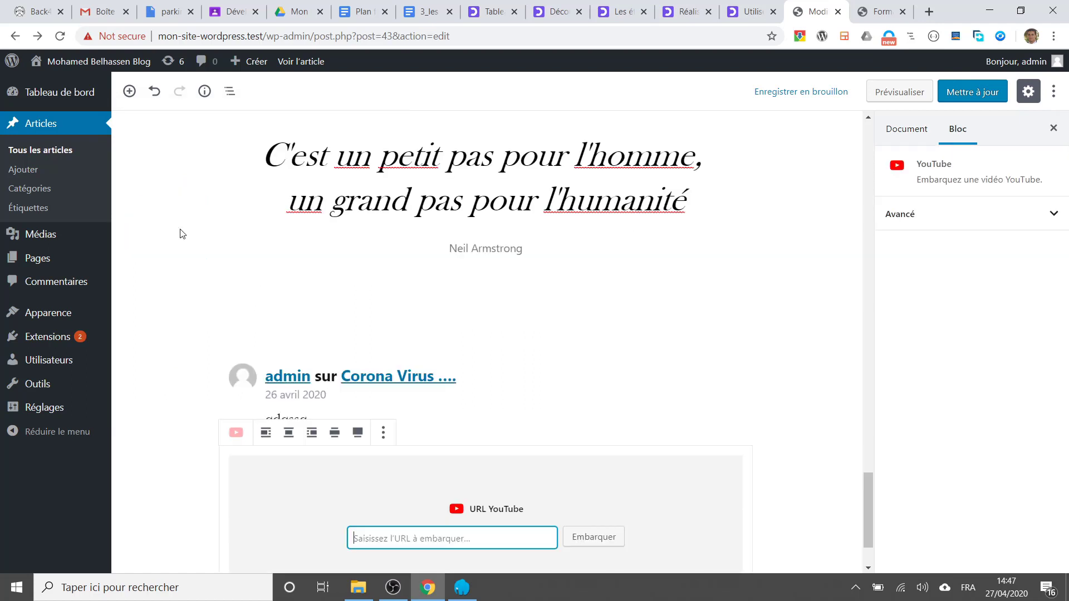
{"action": "scroll", "coordinate": [473, 520], "scroll_direction": "down", "scroll_amount": 2}
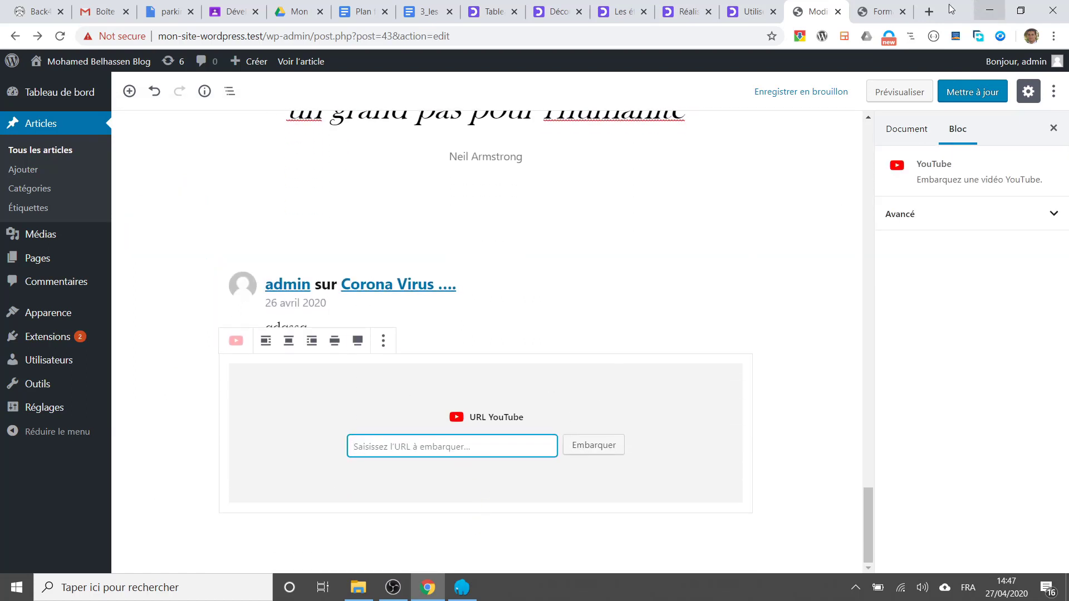
Open YouTube in a new browser tab and open the channel's video "Gestion des articles et des pages dans Wordpress".
{"action": "left_click", "coordinate": [930, 13]}
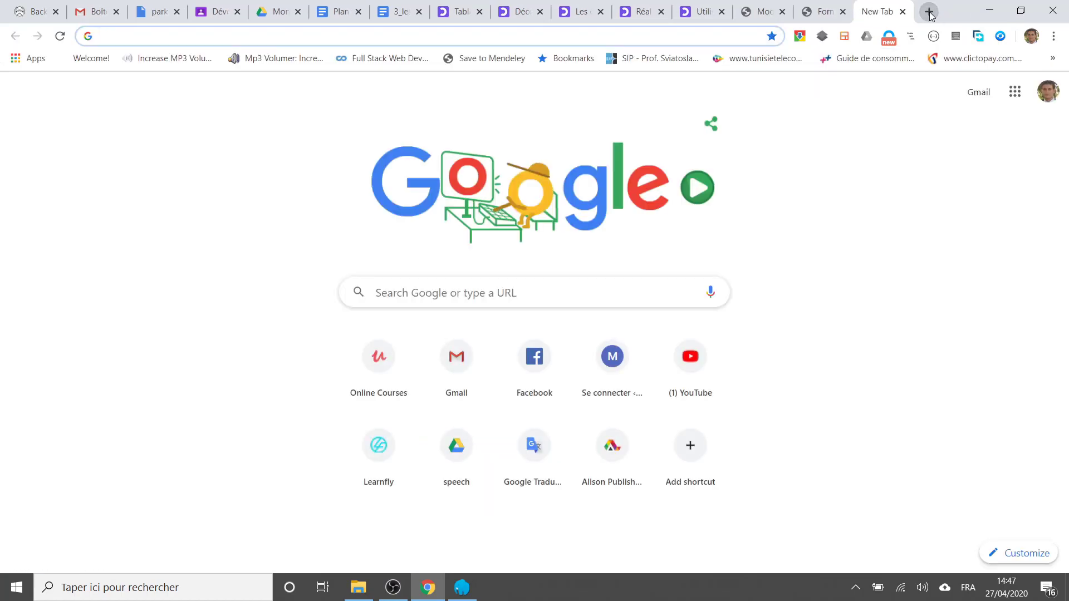
{"action": "type", "text": "youtube"}
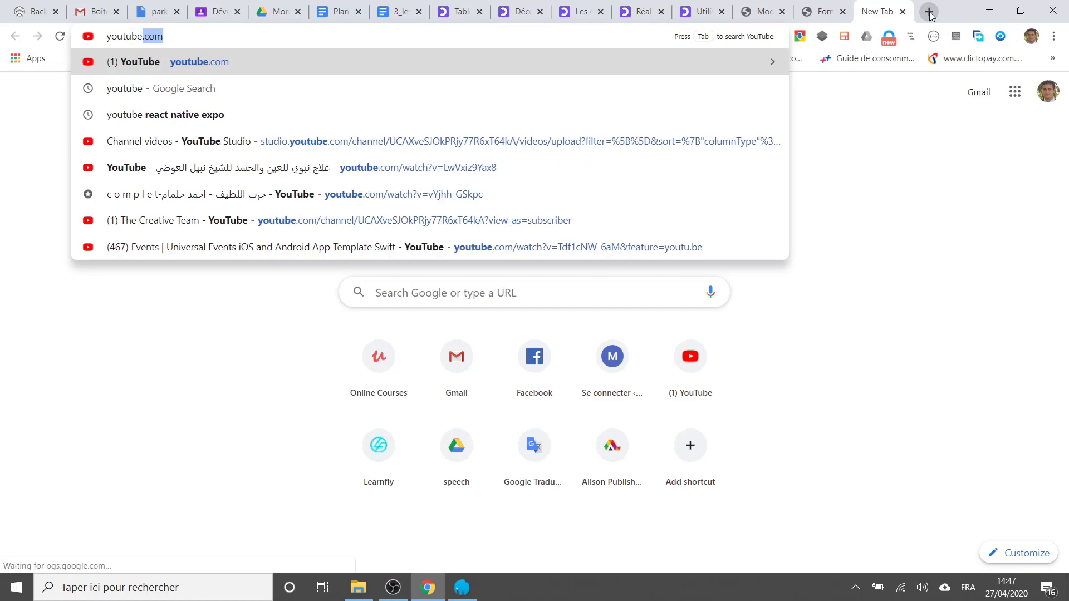
{"action": "key", "text": "Return"}
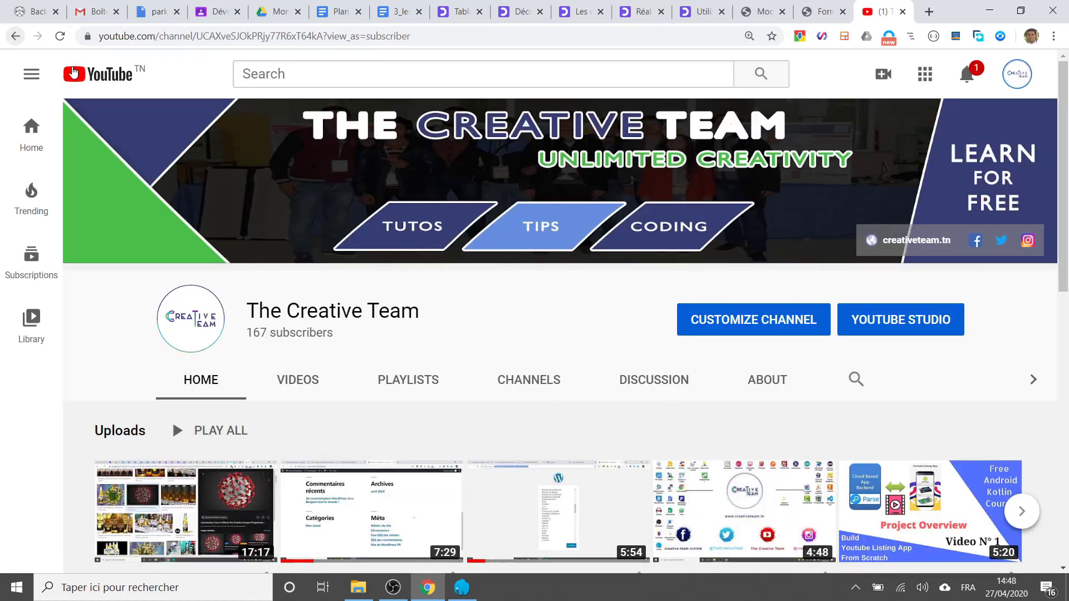
{"action": "scroll", "coordinate": [181, 362], "scroll_direction": "down", "scroll_amount": 3}
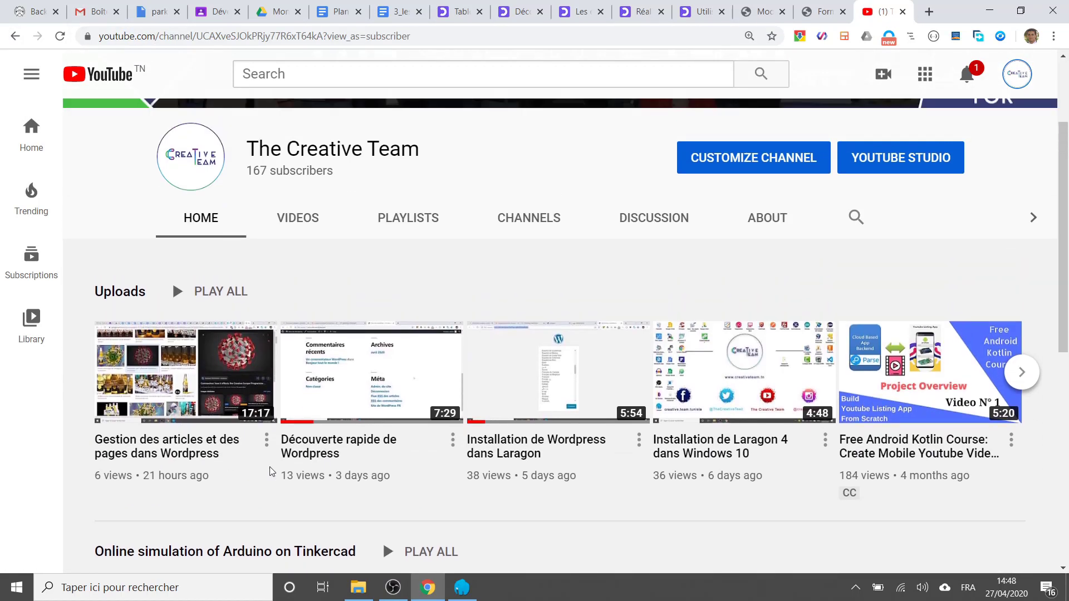
{"action": "left_click", "coordinate": [201, 371]}
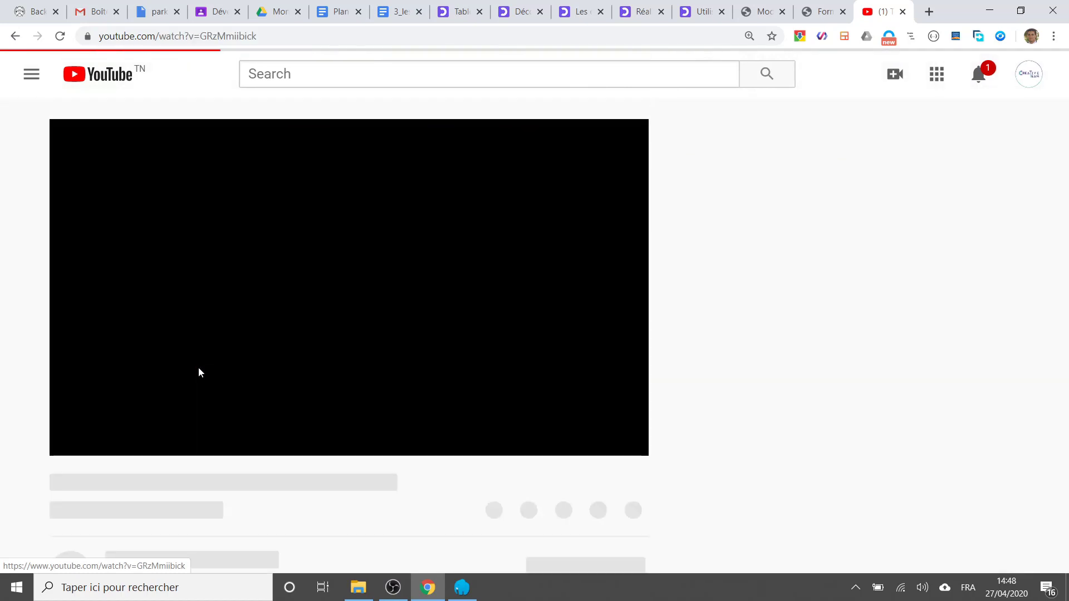
Pause the YouTube video and copy its full web address.
{"action": "left_click", "coordinate": [218, 36]}
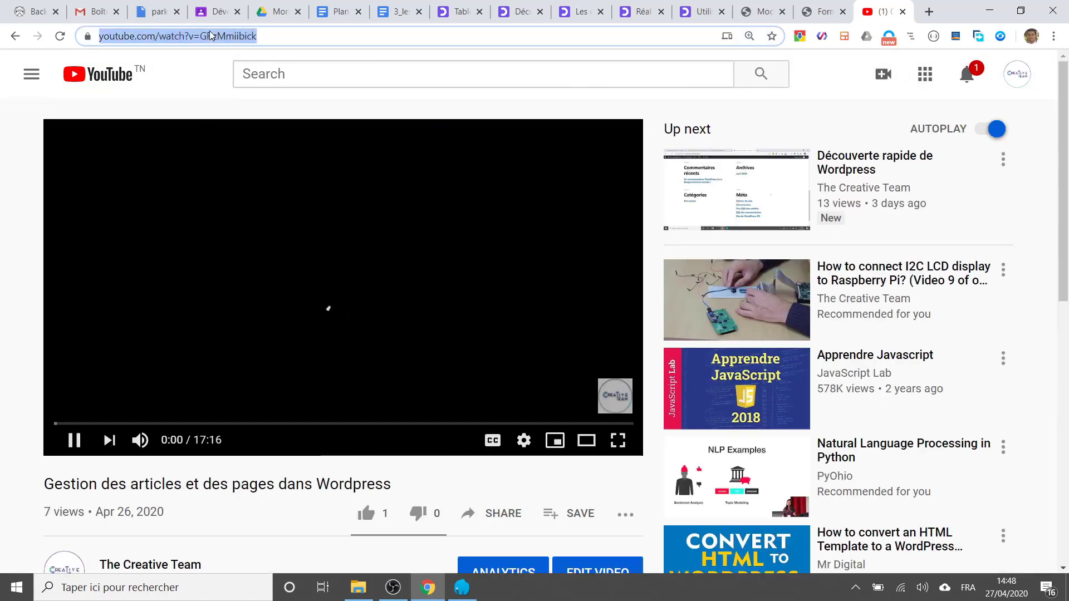
{"action": "right_click", "coordinate": [214, 34]}
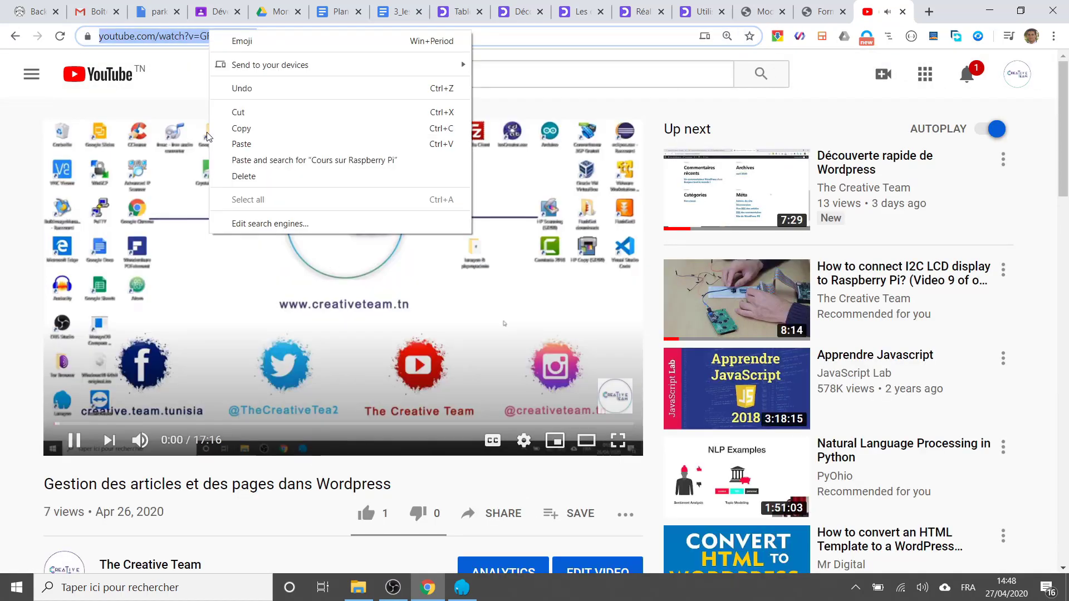
{"action": "left_click", "coordinate": [166, 400]}
{"action": "left_click", "coordinate": [75, 441]}
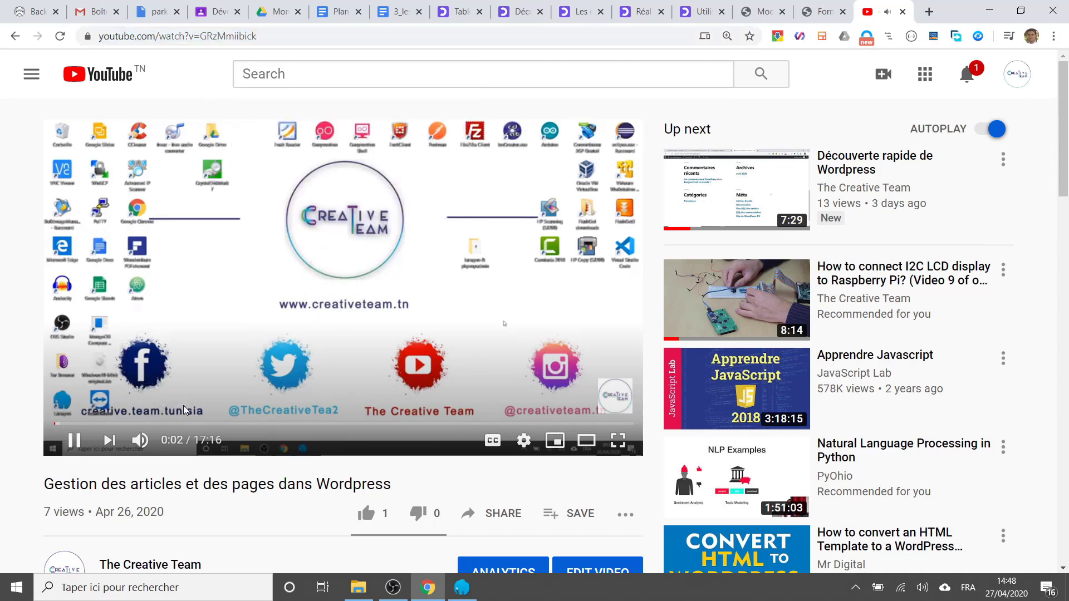
{"action": "left_click", "coordinate": [77, 443]}
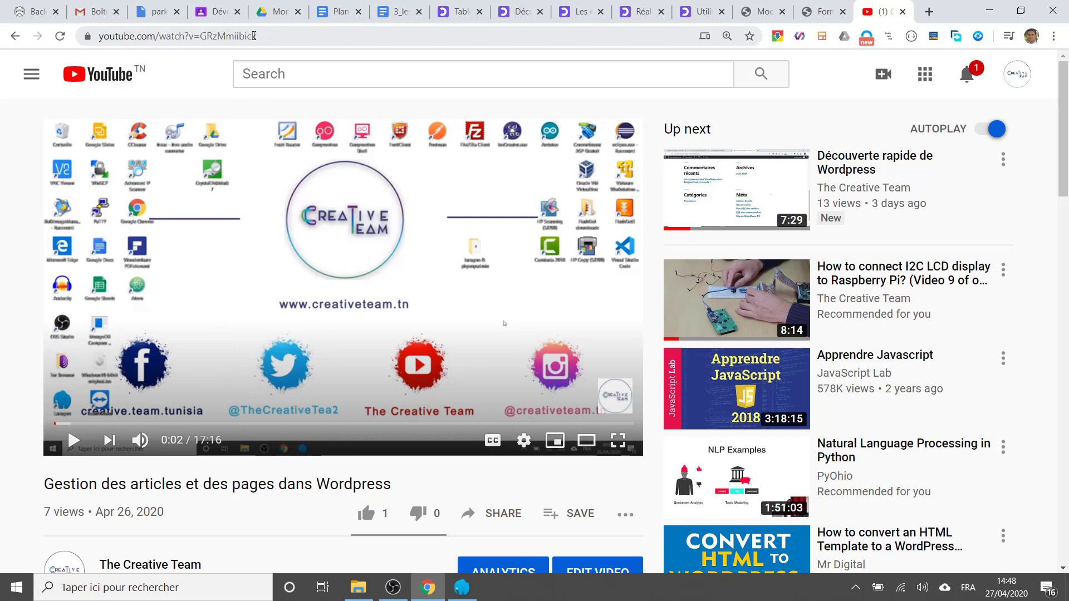
{"action": "left_click", "coordinate": [340, 36]}
{"action": "right_click", "coordinate": [227, 37]}
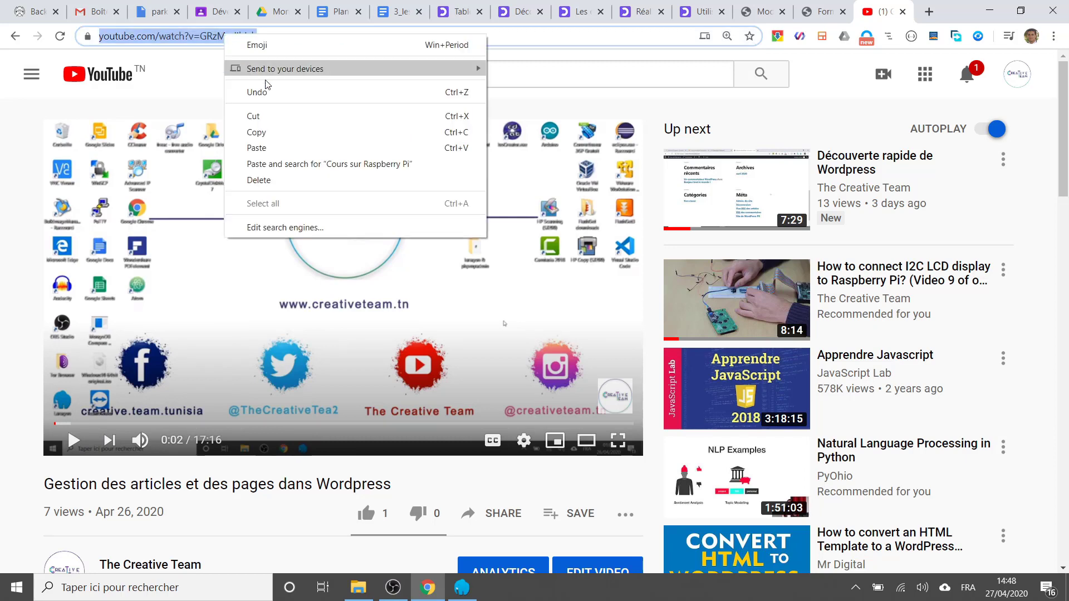
{"action": "left_click", "coordinate": [268, 132]}
{"action": "scroll", "coordinate": [489, 472], "scroll_direction": "down", "scroll_amount": 3}
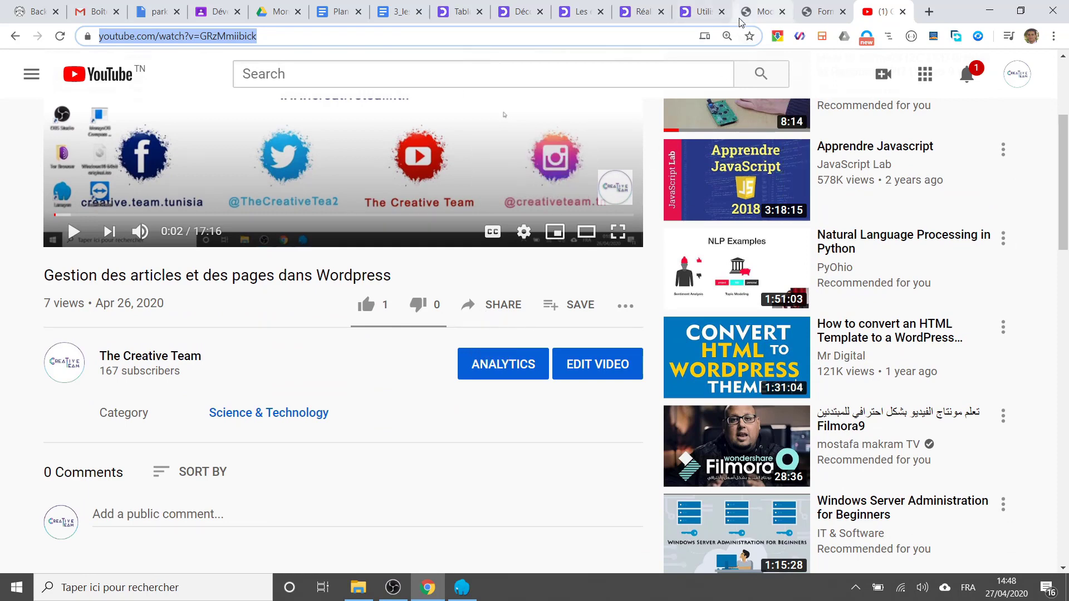
{"action": "left_click", "coordinate": [834, 5]}
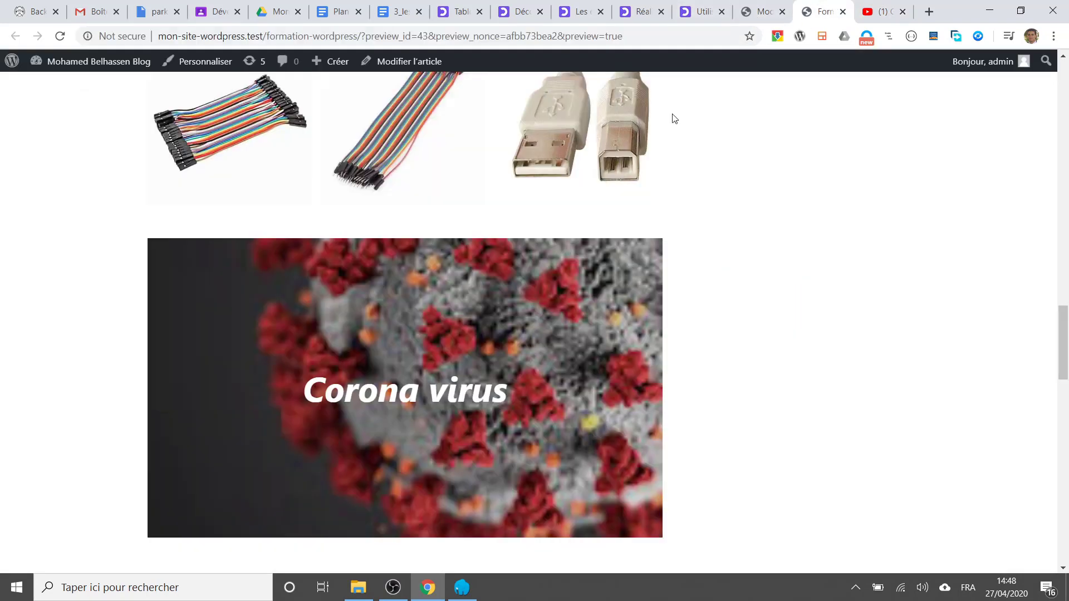
{"action": "left_click", "coordinate": [758, 11]}
{"action": "right_click", "coordinate": [432, 452]}
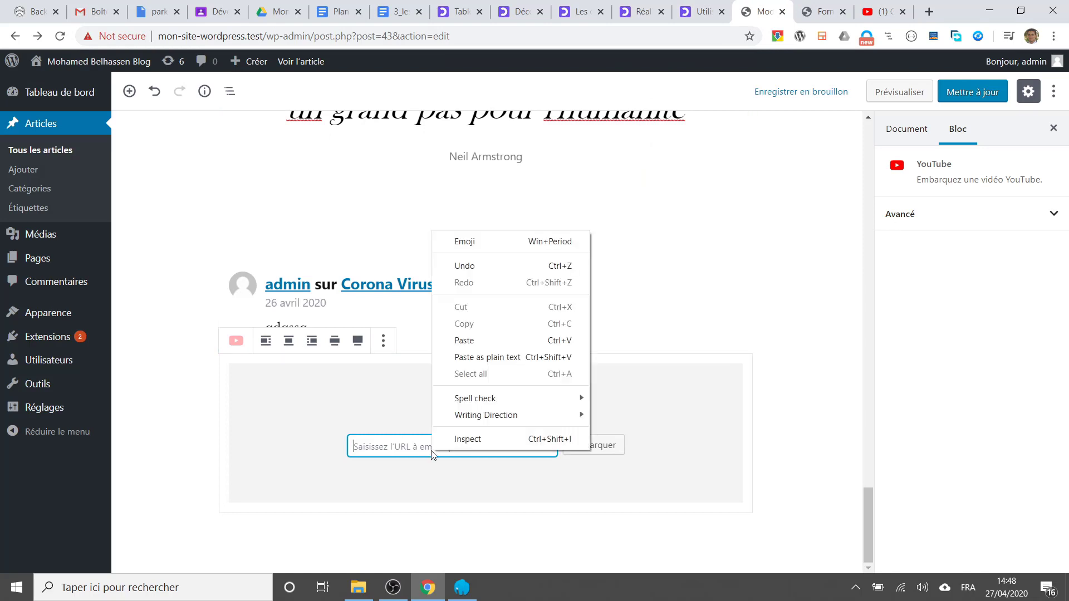
{"action": "left_click", "coordinate": [468, 340]}
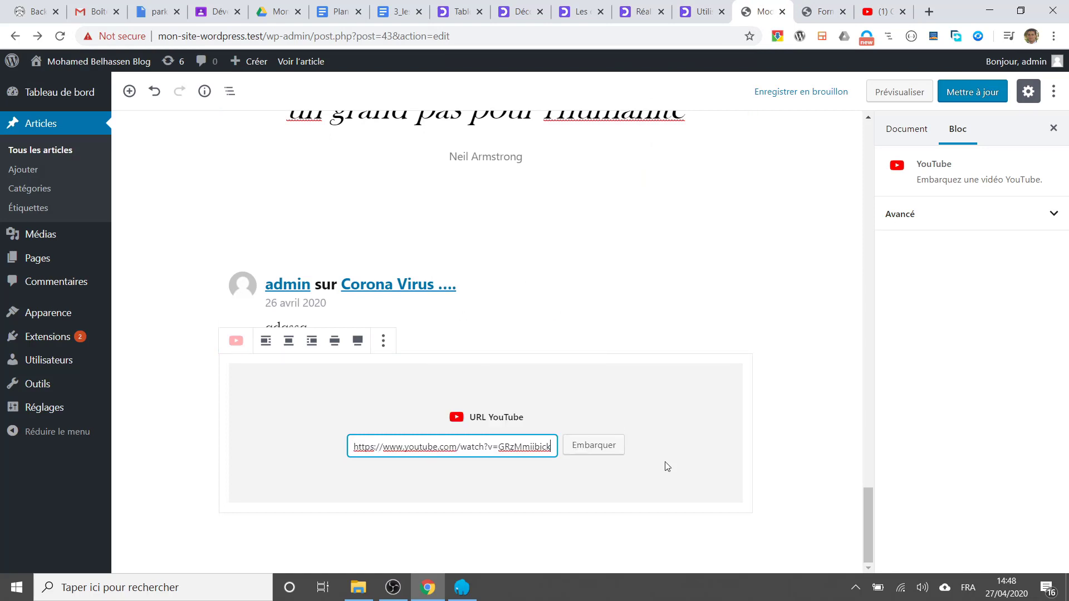
{"action": "left_click", "coordinate": [604, 457]}
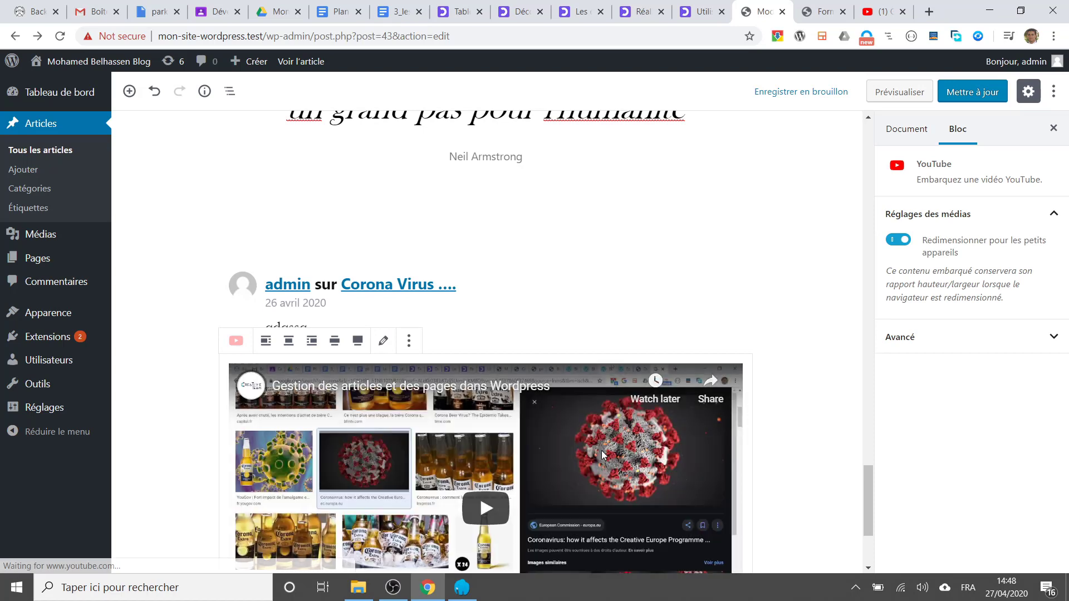
{"action": "scroll", "coordinate": [611, 462], "scroll_direction": "down", "scroll_amount": 3}
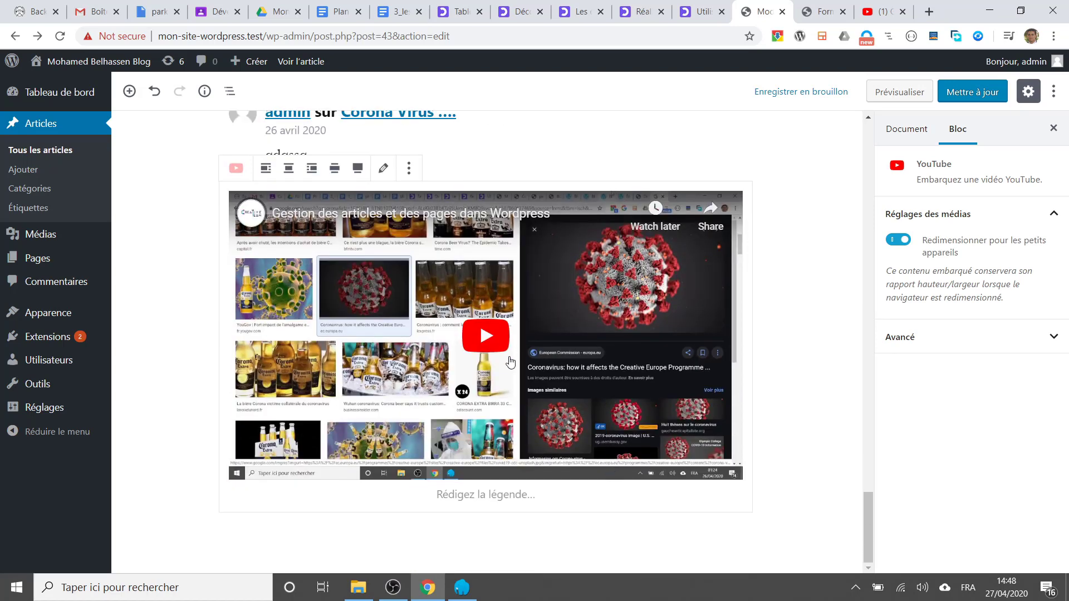
Update the published article and reload its preview page.
{"action": "left_click", "coordinate": [979, 91]}
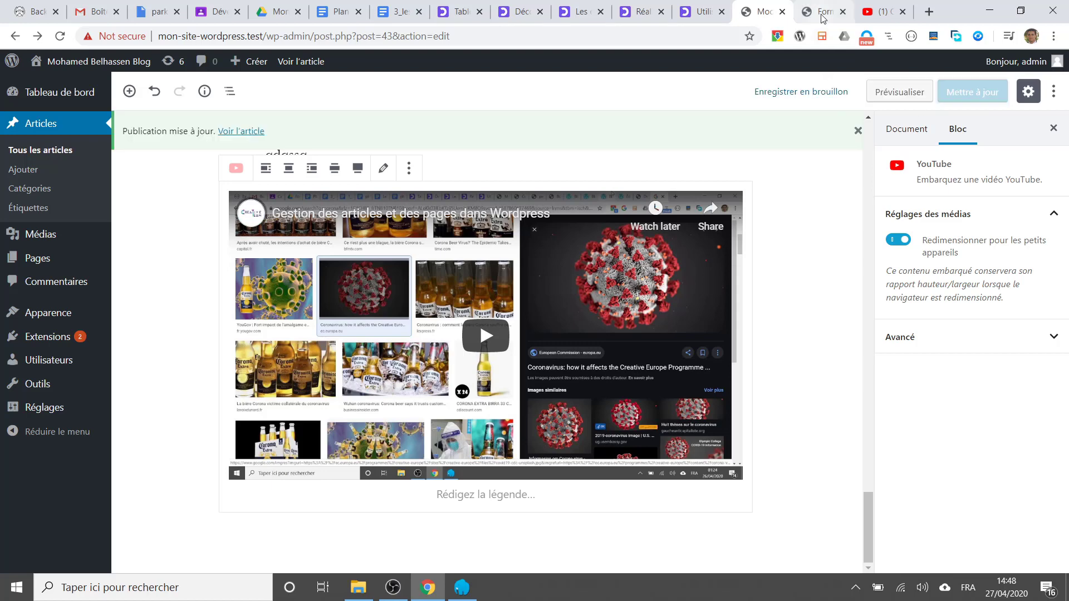
{"action": "left_click", "coordinate": [885, 94]}
{"action": "left_click", "coordinate": [50, 60]}
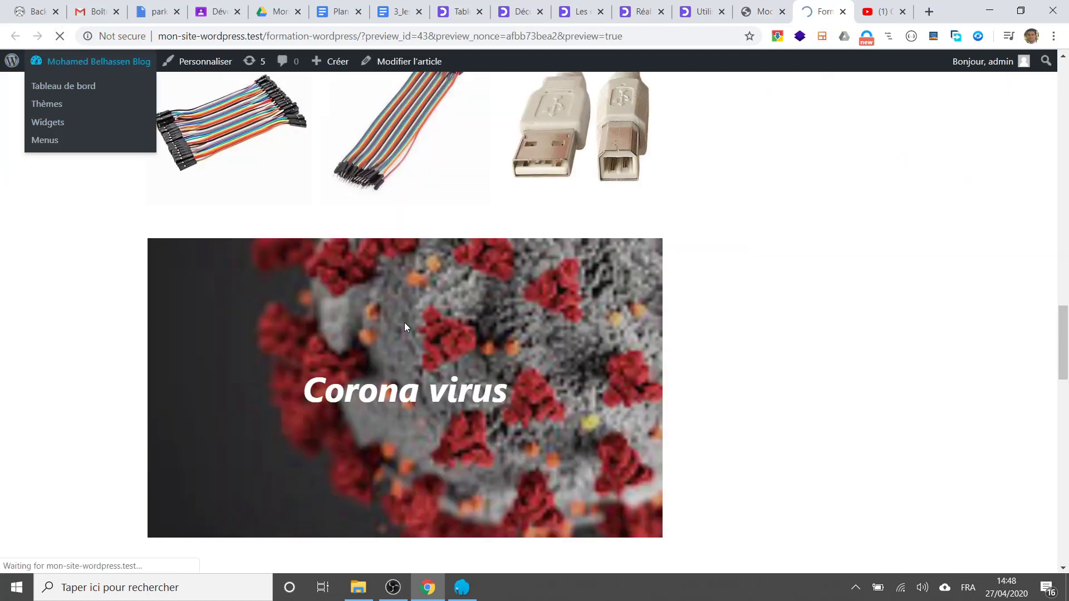
Check the article preview for the embedded video, preview the article again from the editor, and play the YouTube video there.
{"action": "scroll", "coordinate": [430, 389], "scroll_direction": "down", "scroll_amount": 15}
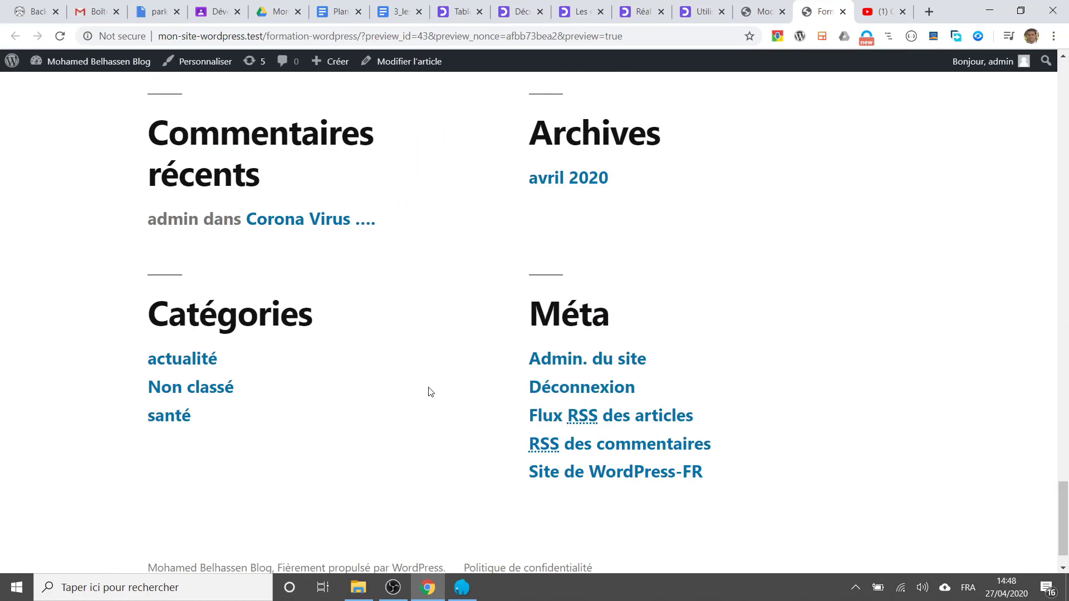
{"action": "scroll", "coordinate": [429, 392], "scroll_direction": "up", "scroll_amount": 18}
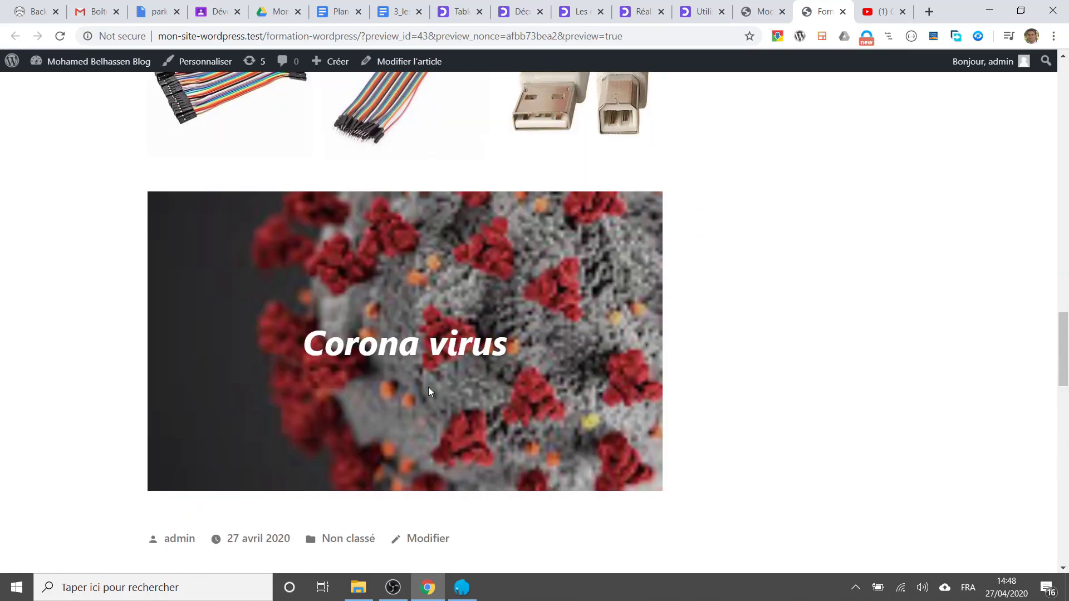
{"action": "scroll", "coordinate": [429, 391], "scroll_direction": "up", "scroll_amount": 10}
{"action": "key", "text": "ctrl+Tab"}
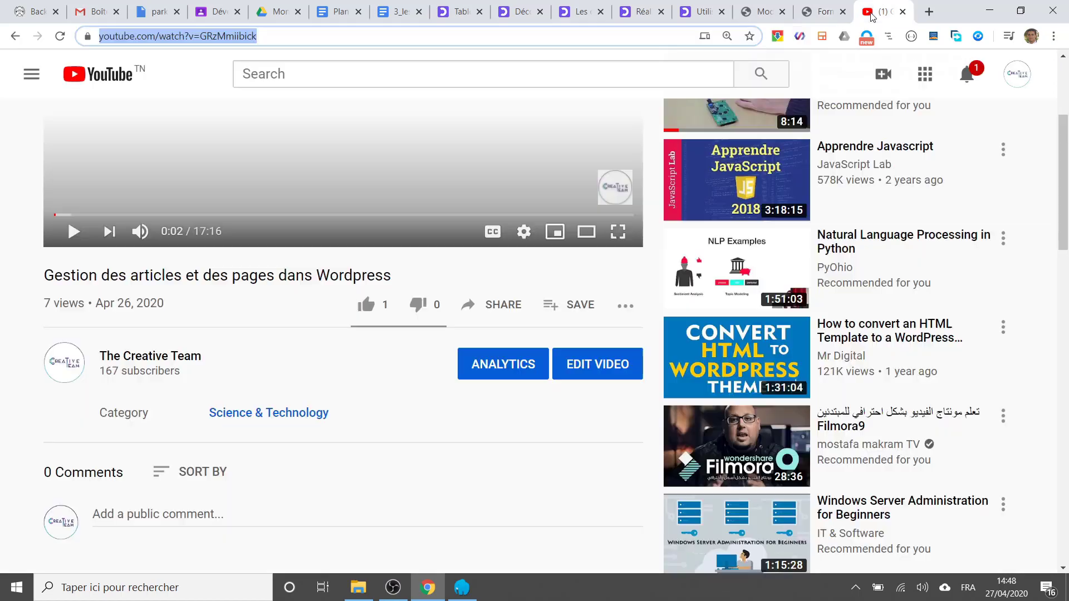
{"action": "left_click", "coordinate": [773, 10]}
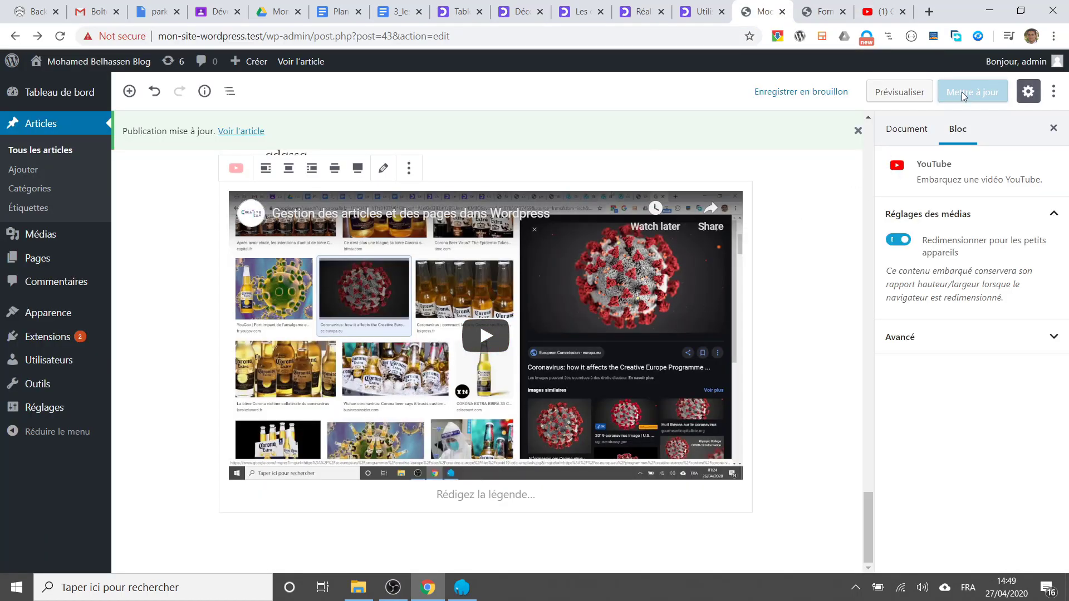
{"action": "left_click", "coordinate": [900, 93]}
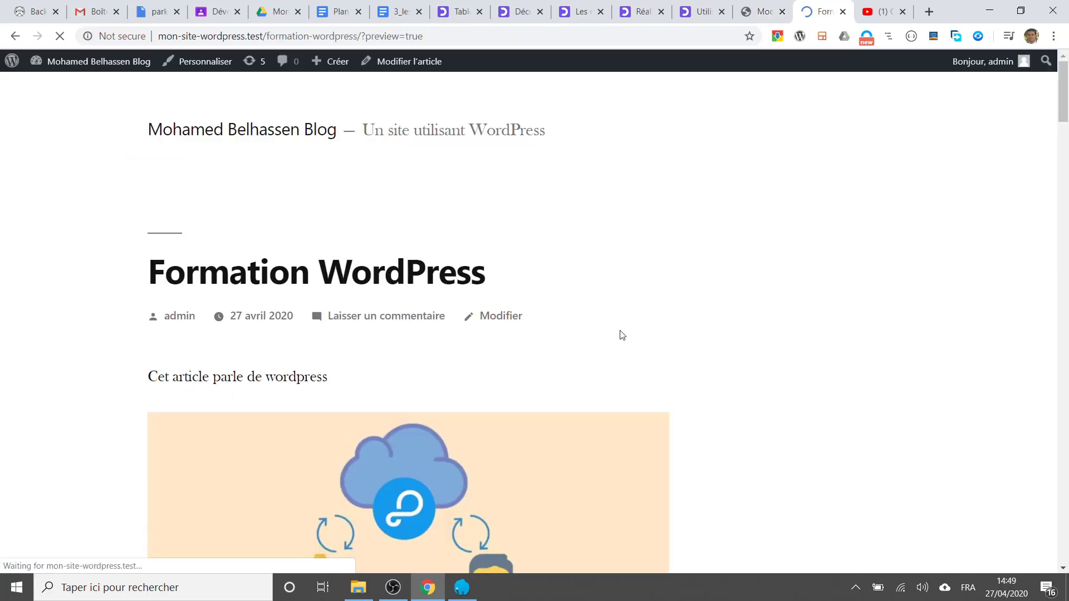
{"action": "scroll", "coordinate": [508, 372], "scroll_direction": "down", "scroll_amount": 16}
{"action": "scroll", "coordinate": [506, 372], "scroll_direction": "down", "scroll_amount": 15}
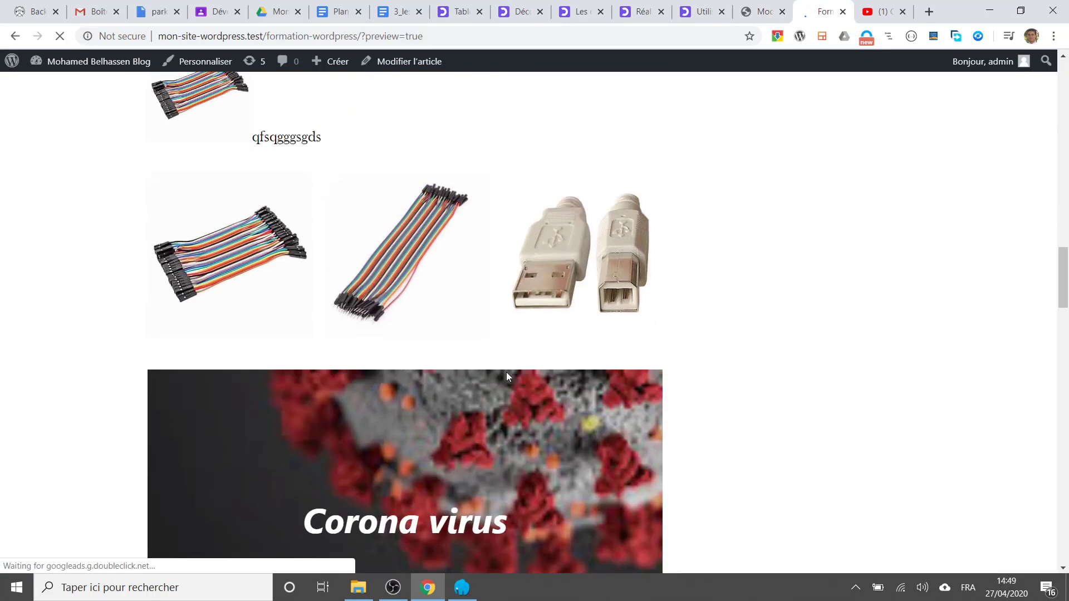
{"action": "scroll", "coordinate": [493, 368], "scroll_direction": "up", "scroll_amount": 4}
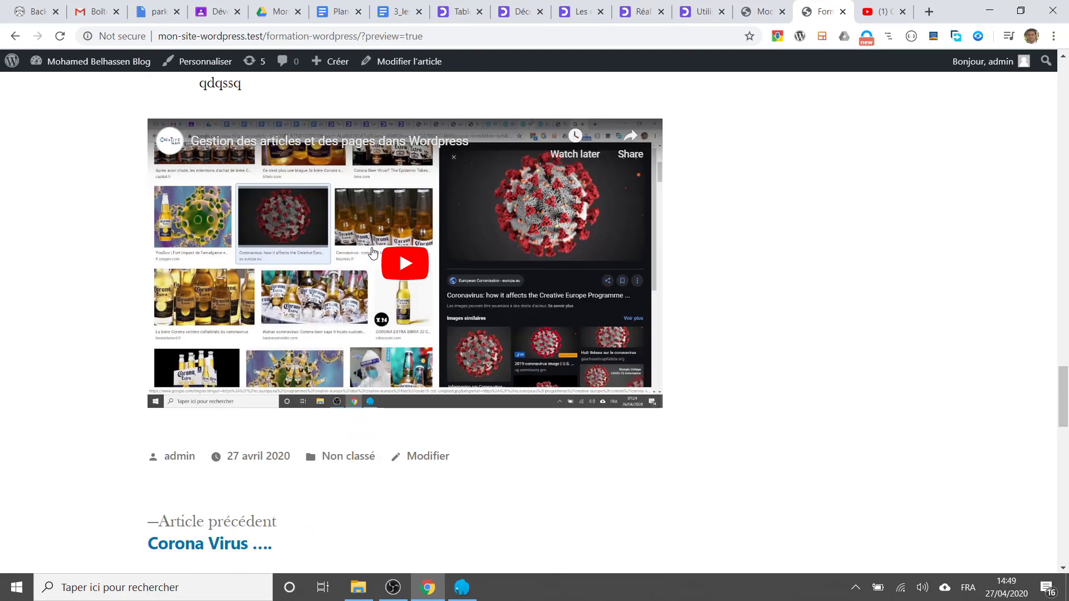
{"action": "left_click", "coordinate": [403, 328]}
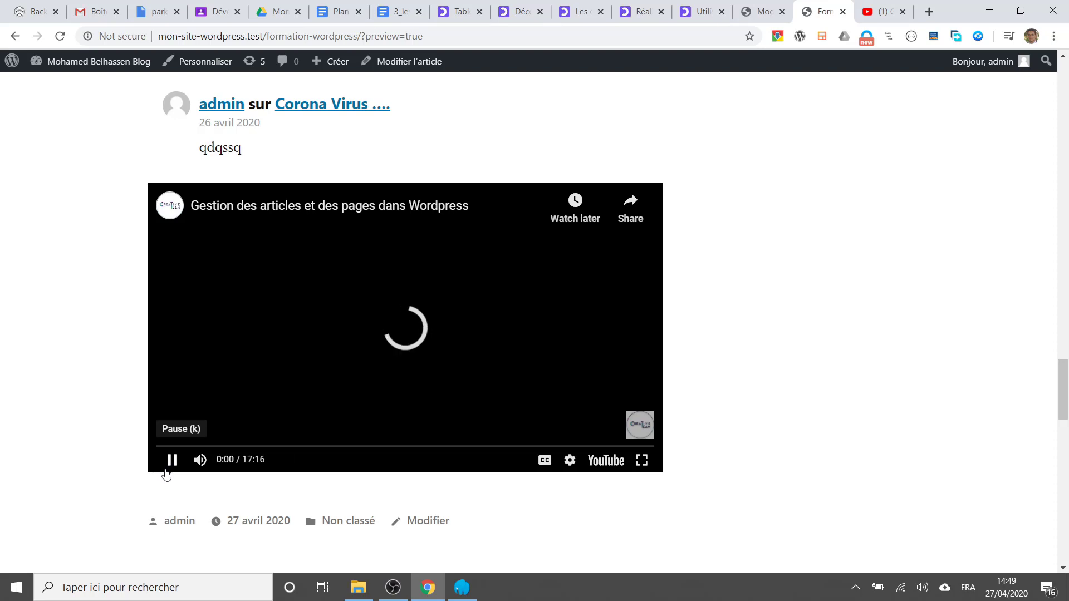
Return to the article editor and browse the available embedded-content block types, then close the block list without inserting one.
{"action": "left_click", "coordinate": [760, 11]}
{"action": "left_click", "coordinate": [129, 91]}
{"action": "scroll", "coordinate": [244, 298], "scroll_direction": "down", "scroll_amount": 3}
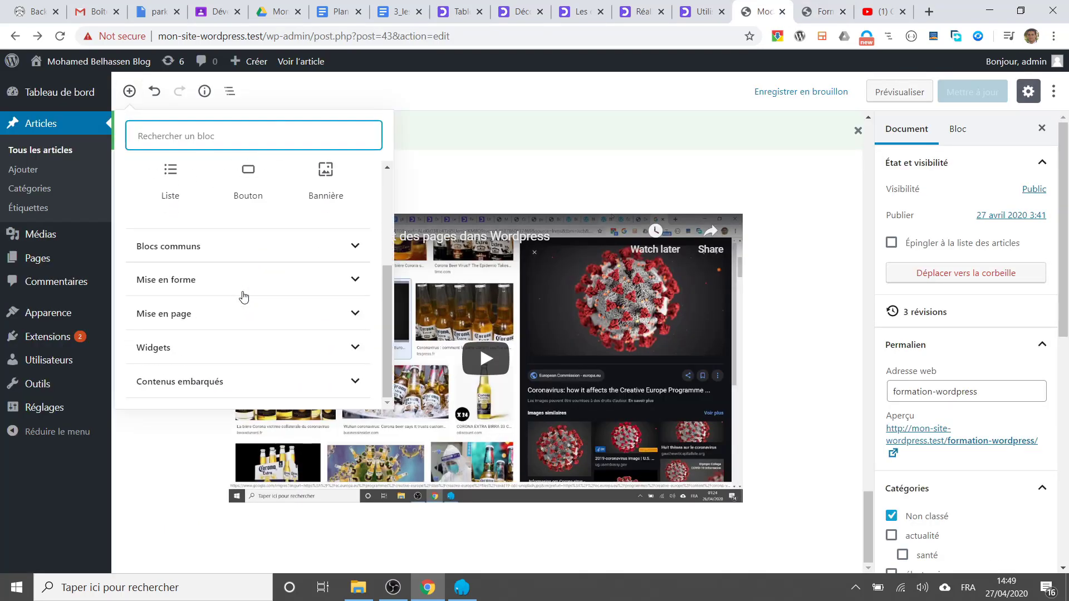
{"action": "left_click", "coordinate": [232, 382]}
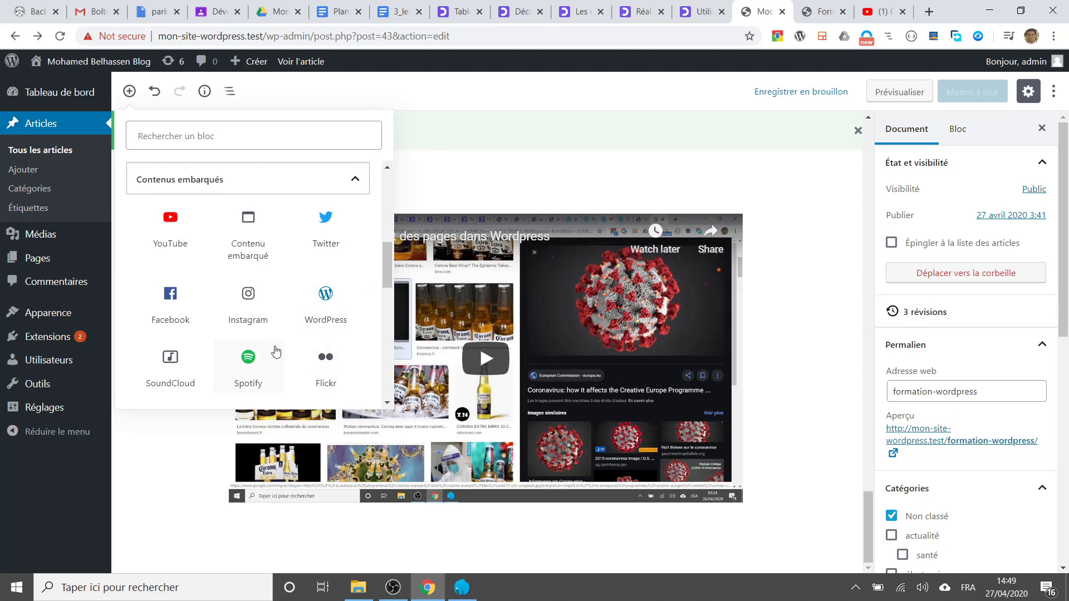
{"action": "scroll", "coordinate": [275, 351], "scroll_direction": "down", "scroll_amount": 4}
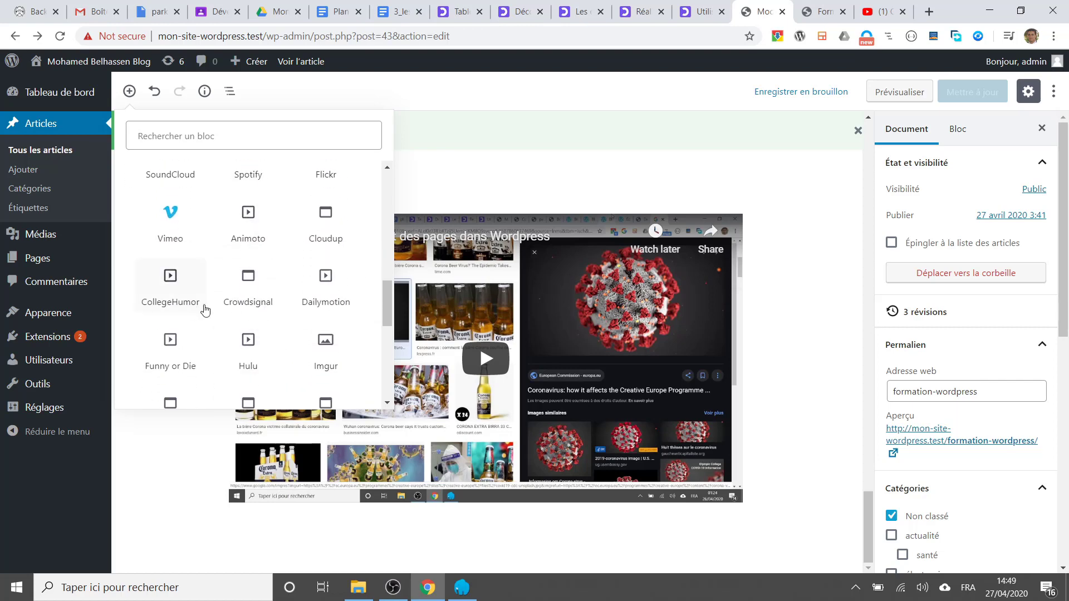
{"action": "scroll", "coordinate": [305, 343], "scroll_direction": "down", "scroll_amount": 2}
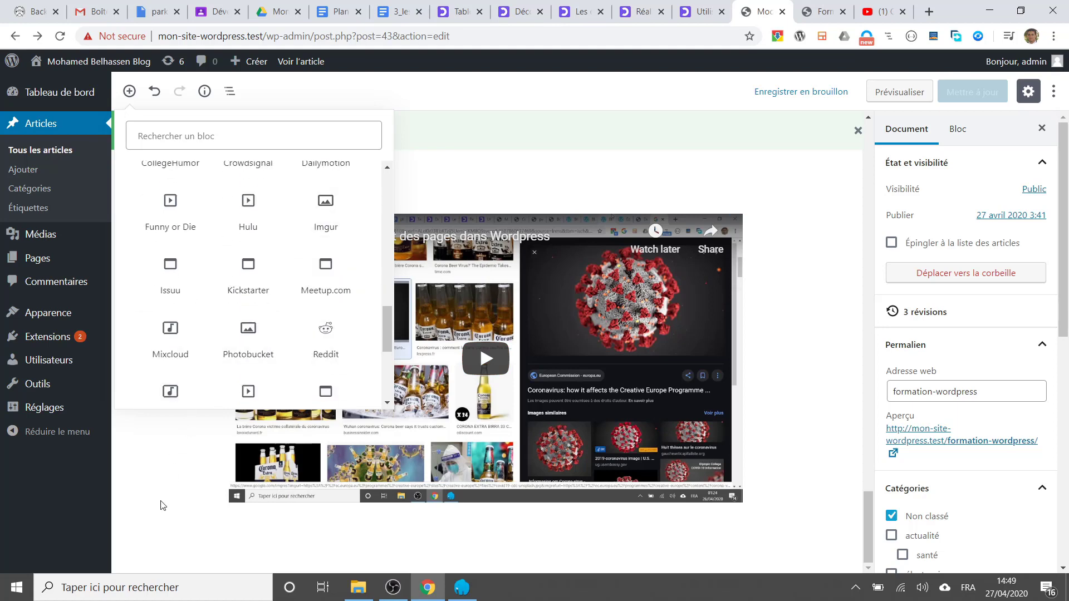
{"action": "left_click", "coordinate": [175, 515]}
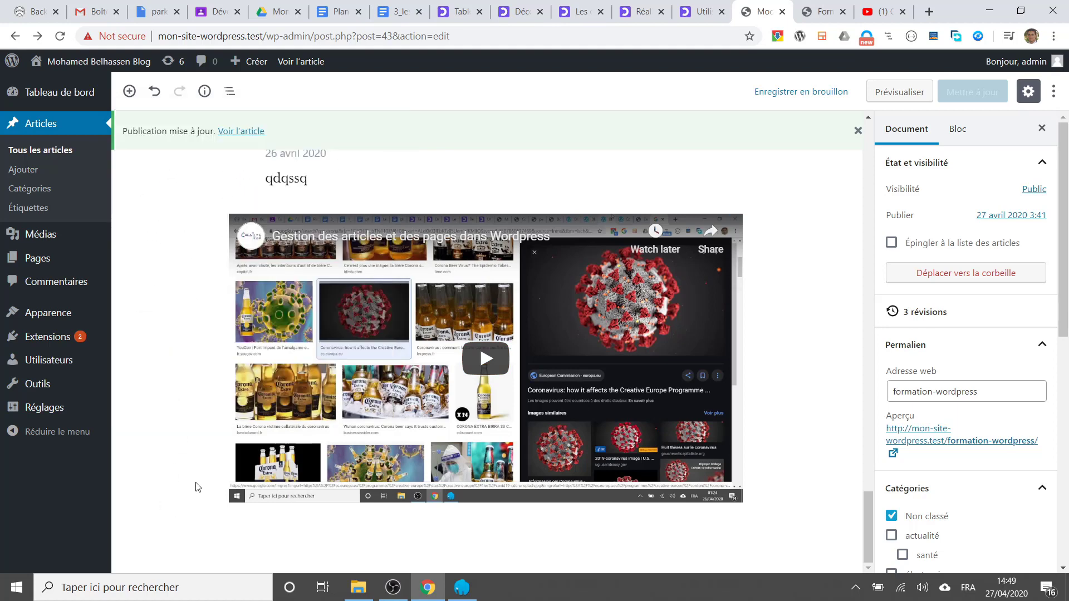
Review the article's blocks, select the Neil Armstrong pull quote, and compare the document settings with its block settings.
{"action": "scroll", "coordinate": [198, 484], "scroll_direction": "up", "scroll_amount": 5}
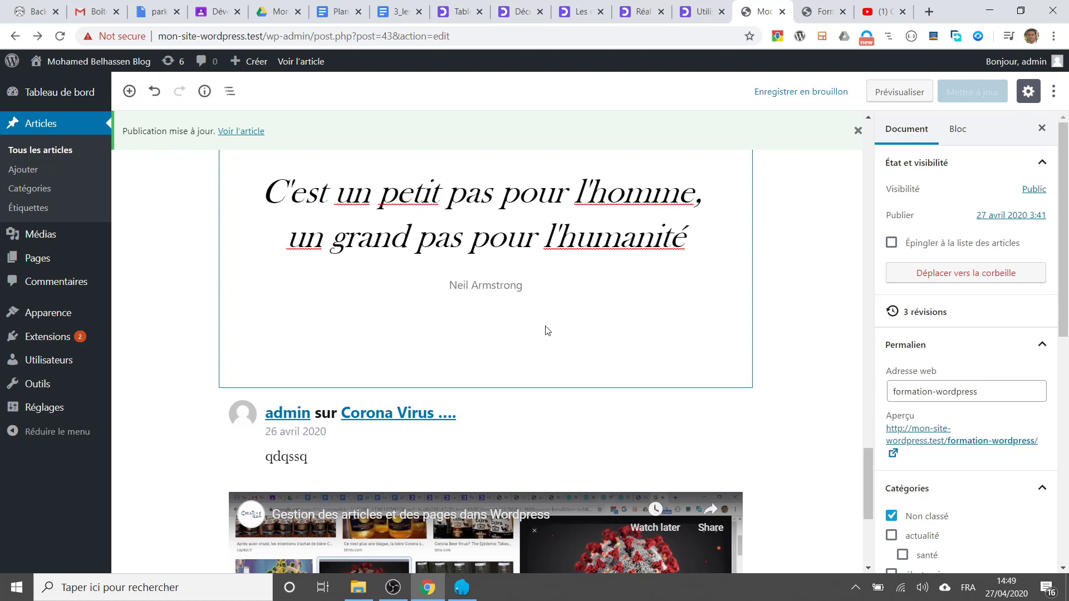
{"action": "scroll", "coordinate": [802, 340], "scroll_direction": "down", "scroll_amount": 5}
{"action": "scroll", "coordinate": [802, 341], "scroll_direction": "up", "scroll_amount": 5}
{"action": "scroll", "coordinate": [501, 240], "scroll_direction": "up", "scroll_amount": 10}
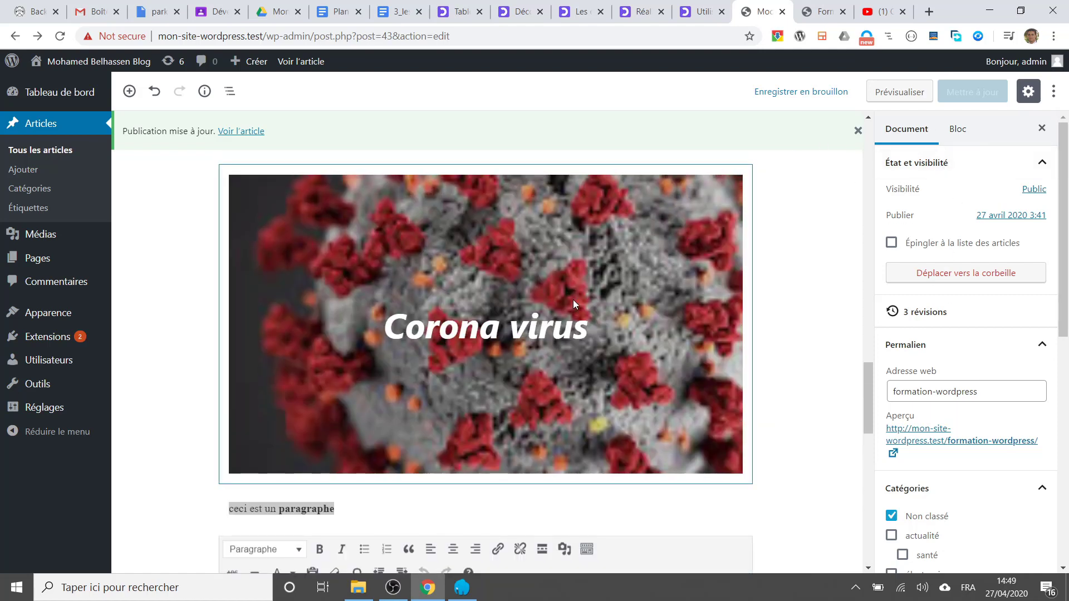
{"action": "scroll", "coordinate": [573, 301], "scroll_direction": "down", "scroll_amount": 5}
{"action": "left_click", "coordinate": [526, 383]}
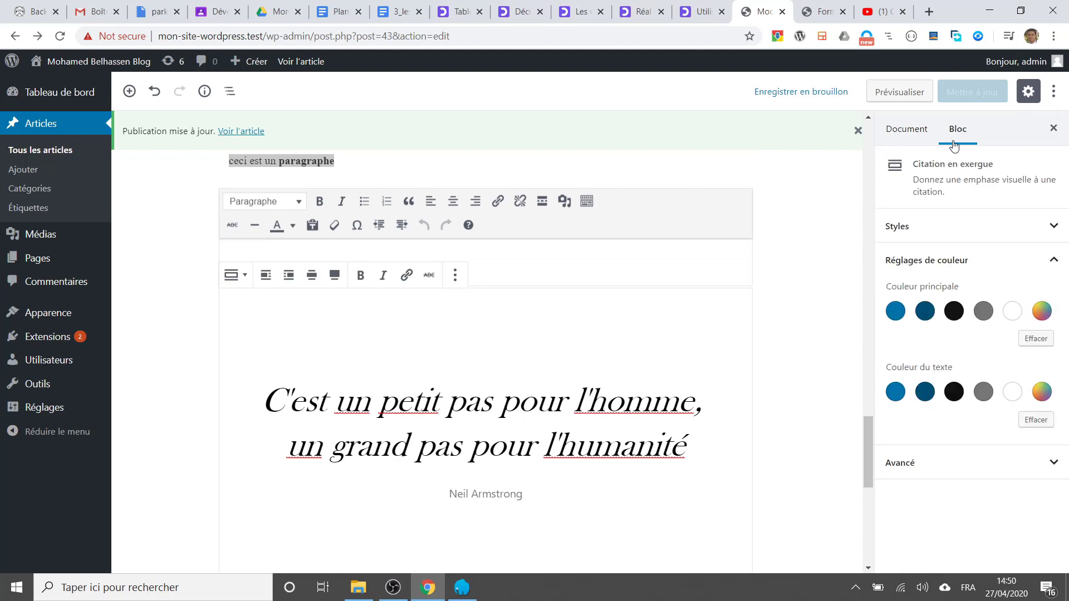
{"action": "left_click", "coordinate": [903, 133]}
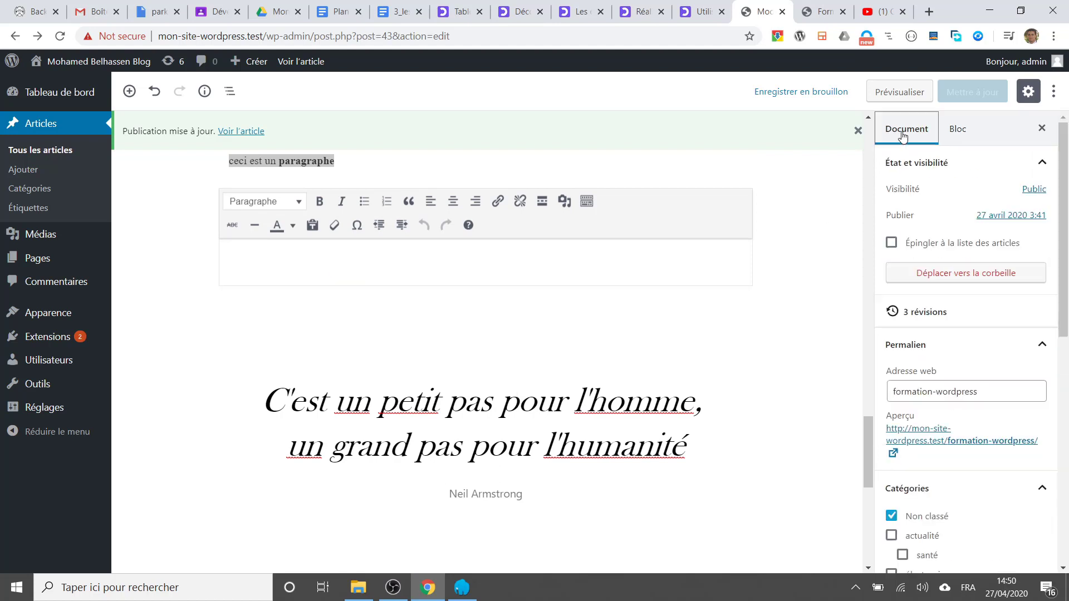
{"action": "left_click", "coordinate": [956, 131]}
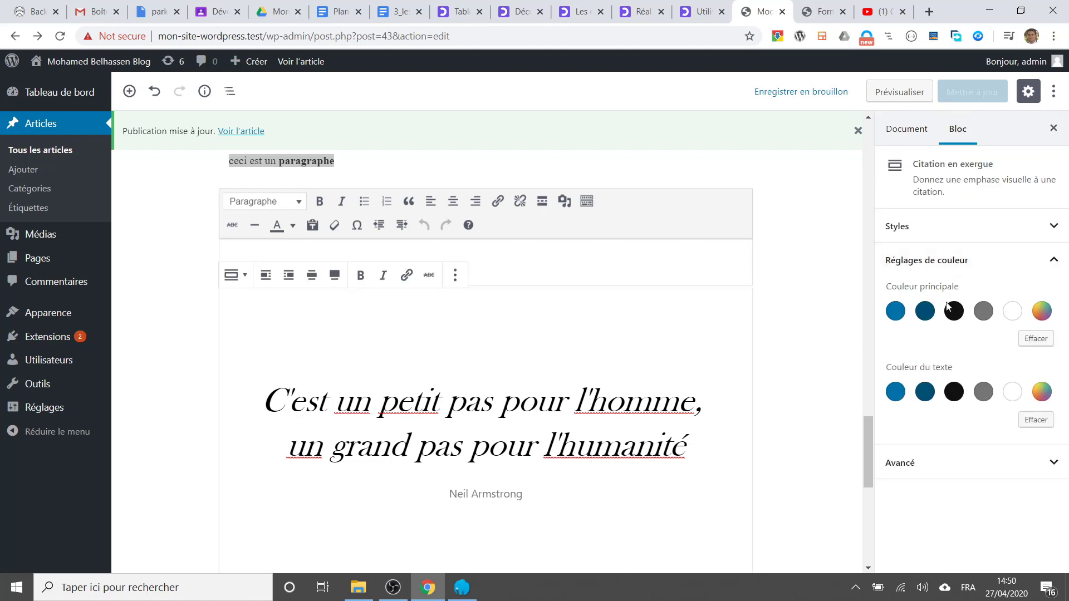
Set the pull quote's text colour to dark blue, leave its main colour unset, and update the article.
{"action": "triple_click", "coordinate": [602, 437]}
{"action": "scroll", "coordinate": [617, 329], "scroll_direction": "up", "scroll_amount": 3}
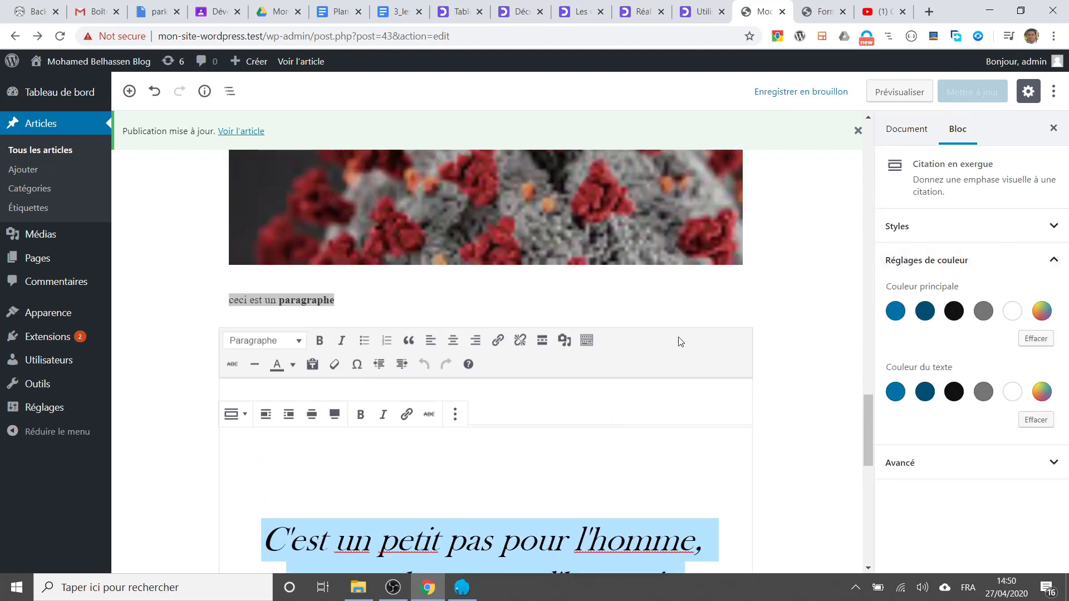
{"action": "scroll", "coordinate": [804, 406], "scroll_direction": "down", "scroll_amount": 3}
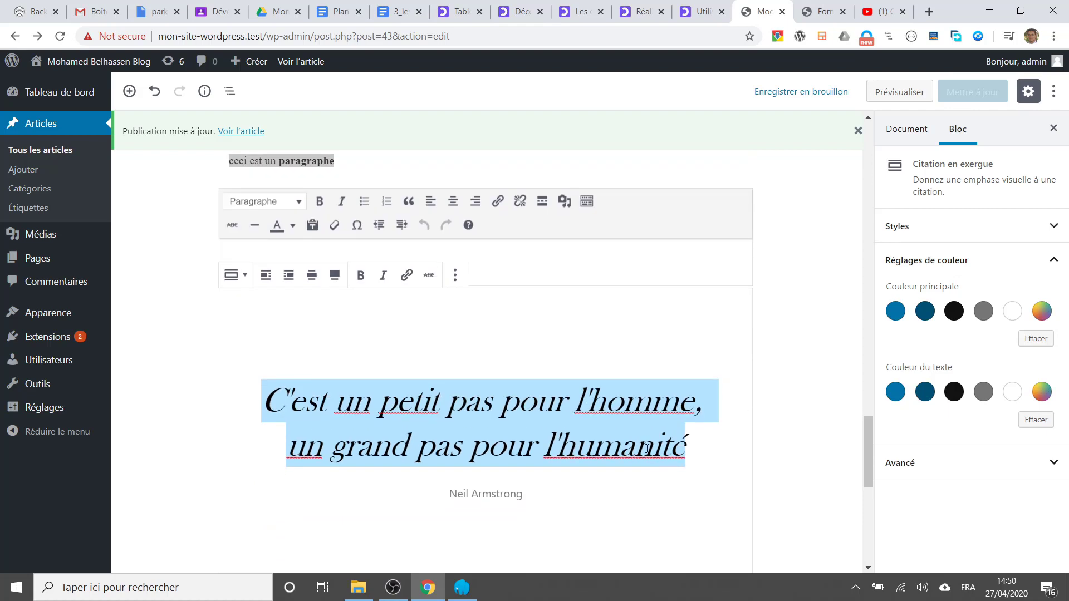
{"action": "left_click", "coordinate": [895, 311]}
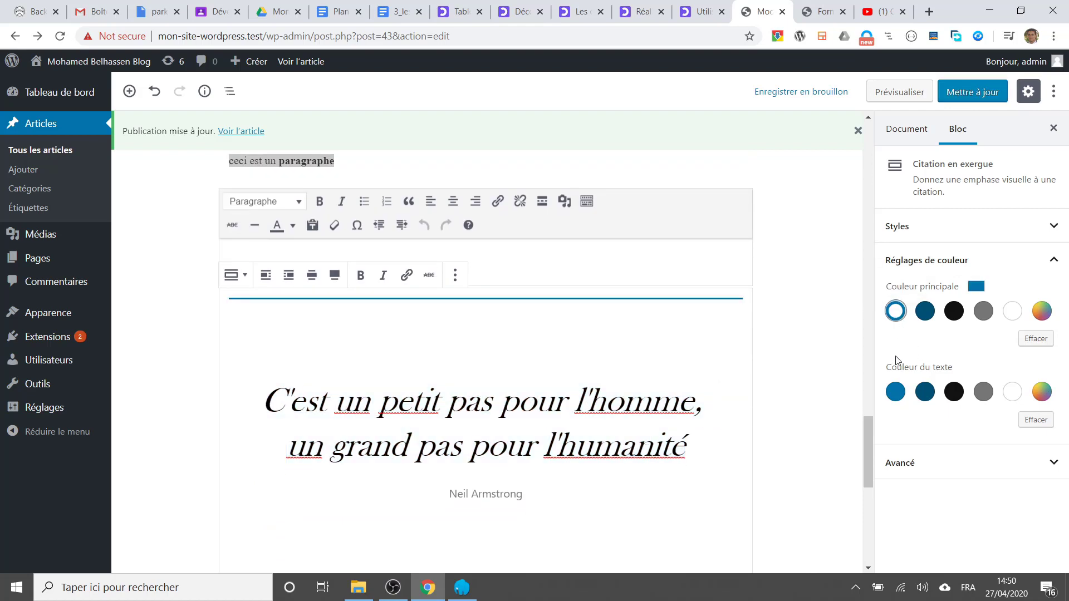
{"action": "left_click", "coordinate": [925, 391]}
{"action": "left_click", "coordinate": [895, 310]}
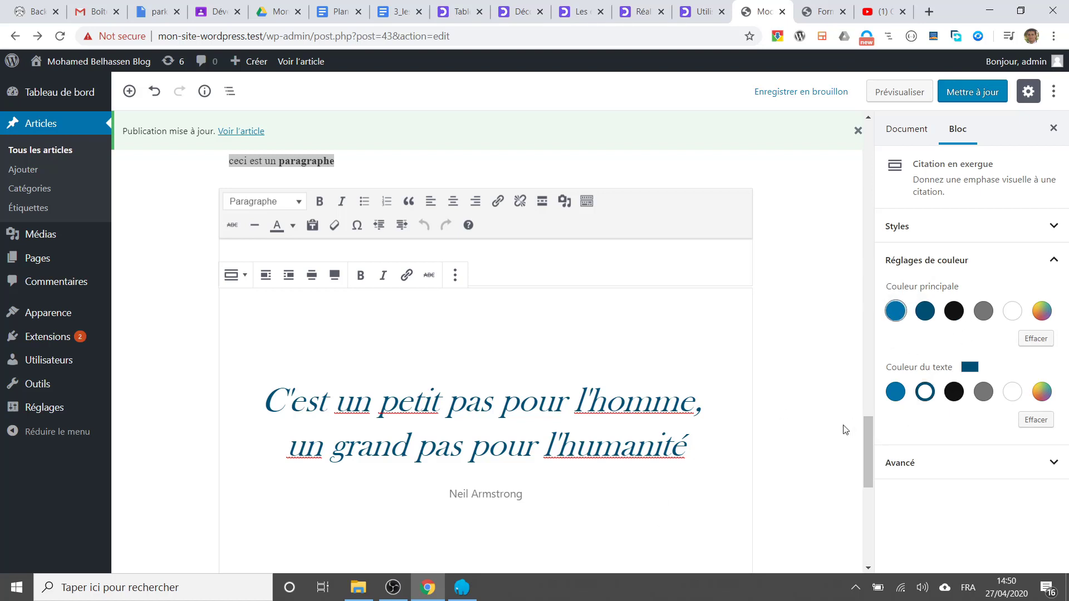
{"action": "left_click", "coordinate": [970, 99]}
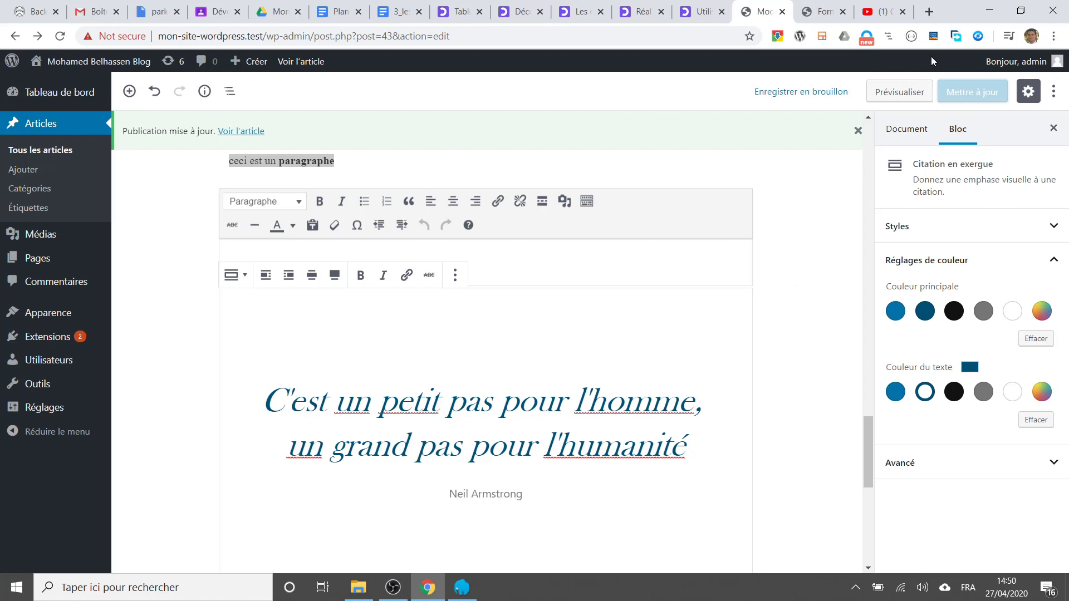
Search Google for "les blocs dans wordpress" in a new browser tab and open the WordPress.com support page "Éditeur WordPress".
{"action": "left_click", "coordinate": [930, 12]}
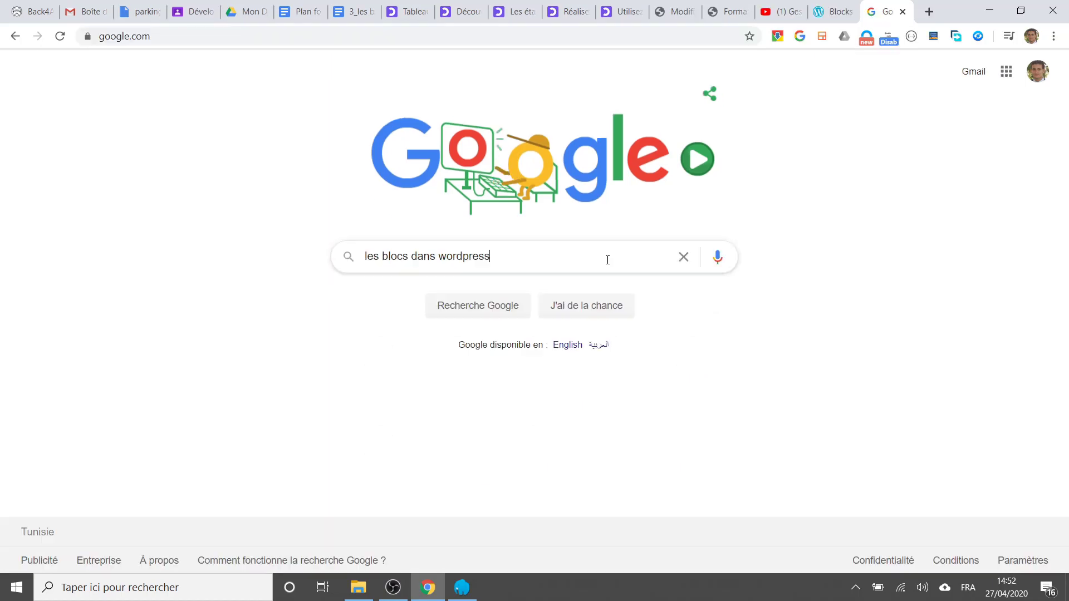
{"action": "key", "text": "Return"}
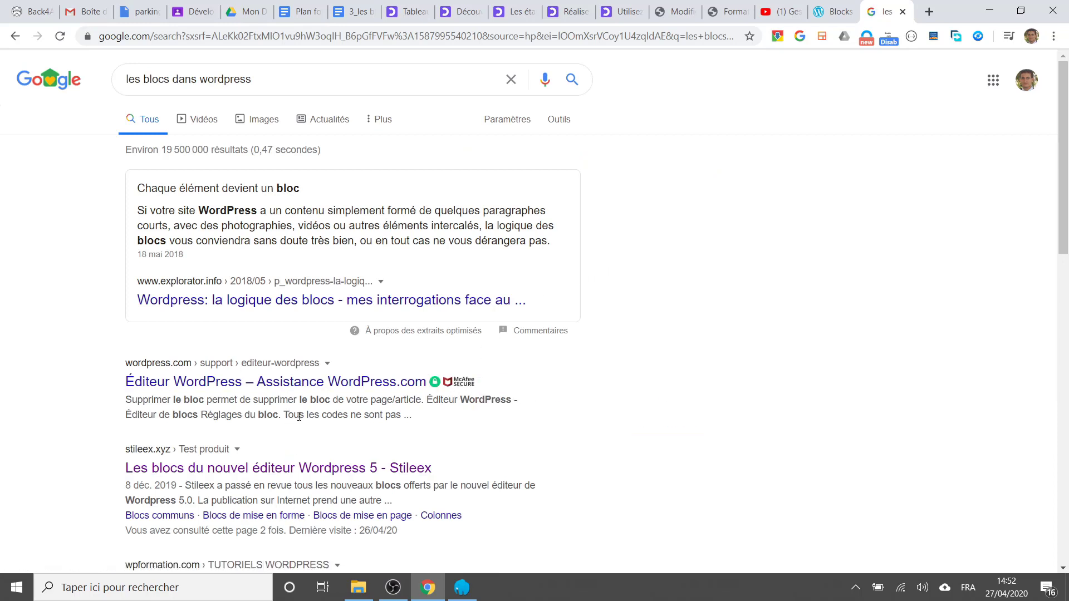
{"action": "scroll", "coordinate": [299, 417], "scroll_direction": "down", "scroll_amount": 2}
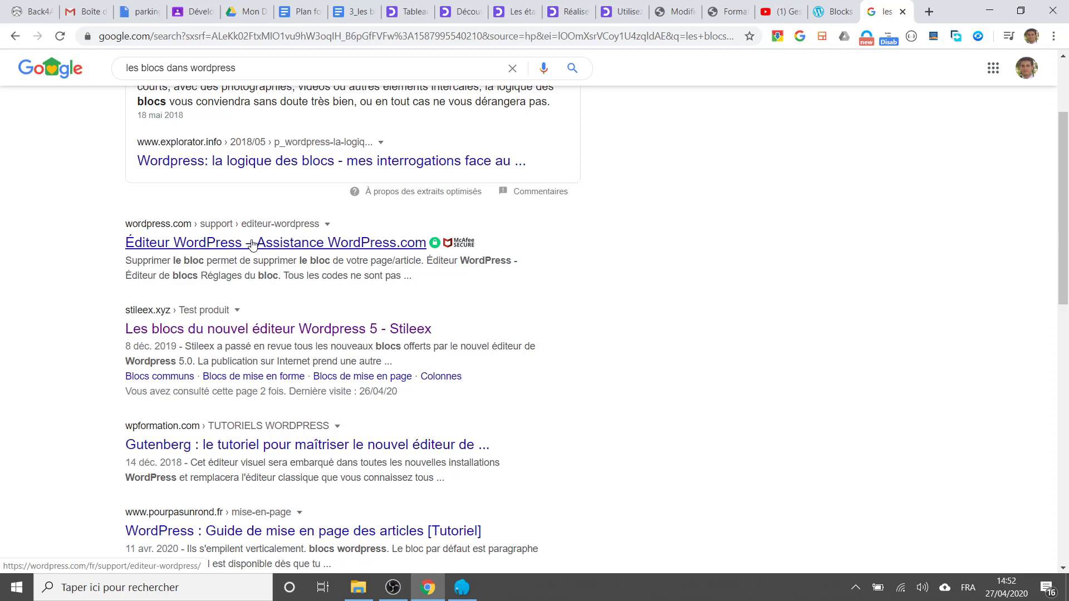
{"action": "left_click", "coordinate": [251, 244]}
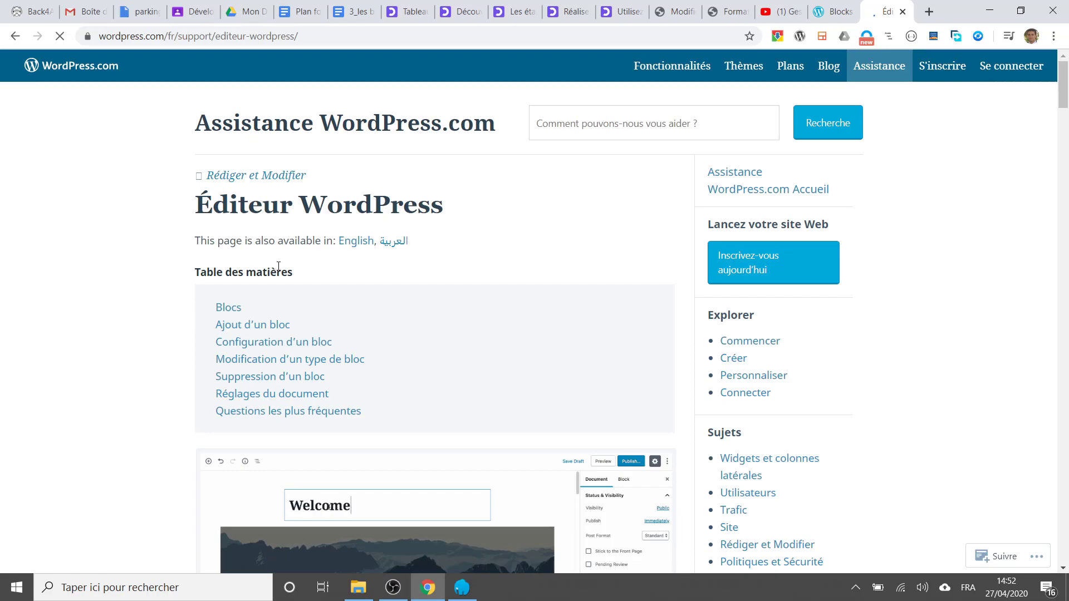
Read through the WordPress editor support page, focusing on the ways to add a block and the /image slash example.
{"action": "scroll", "coordinate": [282, 307], "scroll_direction": "down", "scroll_amount": 1}
{"action": "scroll", "coordinate": [282, 307], "scroll_direction": "down", "scroll_amount": 1}
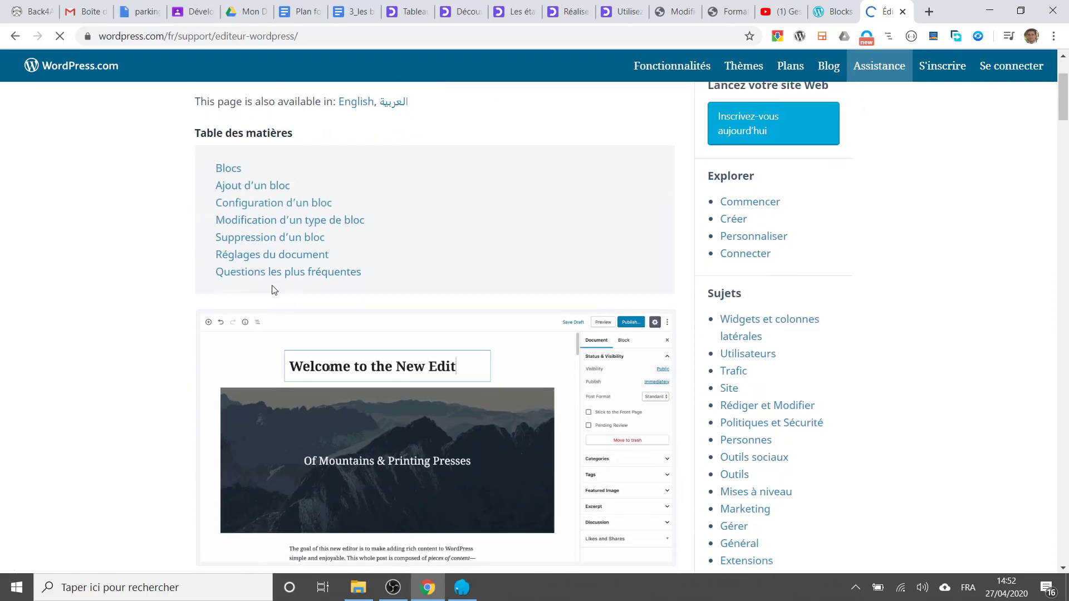
{"action": "scroll", "coordinate": [273, 289], "scroll_direction": "up", "scroll_amount": 2}
{"action": "scroll", "coordinate": [449, 301], "scroll_direction": "down", "scroll_amount": 15}
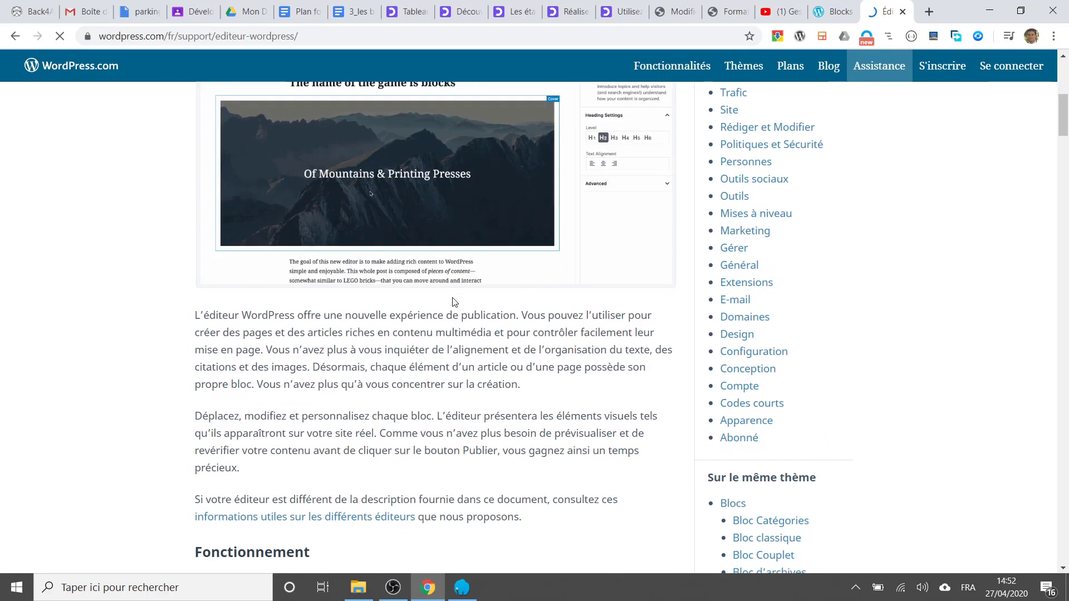
{"action": "scroll", "coordinate": [453, 297], "scroll_direction": "down", "scroll_amount": 6}
{"action": "scroll", "coordinate": [452, 298], "scroll_direction": "down", "scroll_amount": 6}
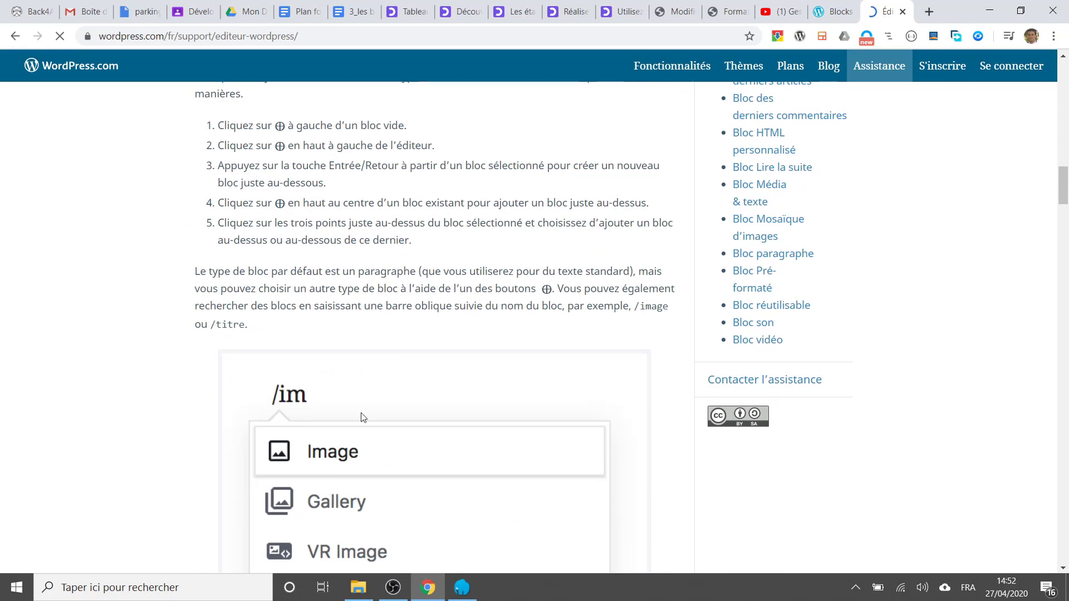
{"action": "scroll", "coordinate": [354, 359], "scroll_direction": "down", "scroll_amount": 6}
{"action": "scroll", "coordinate": [304, 297], "scroll_direction": "up", "scroll_amount": 5}
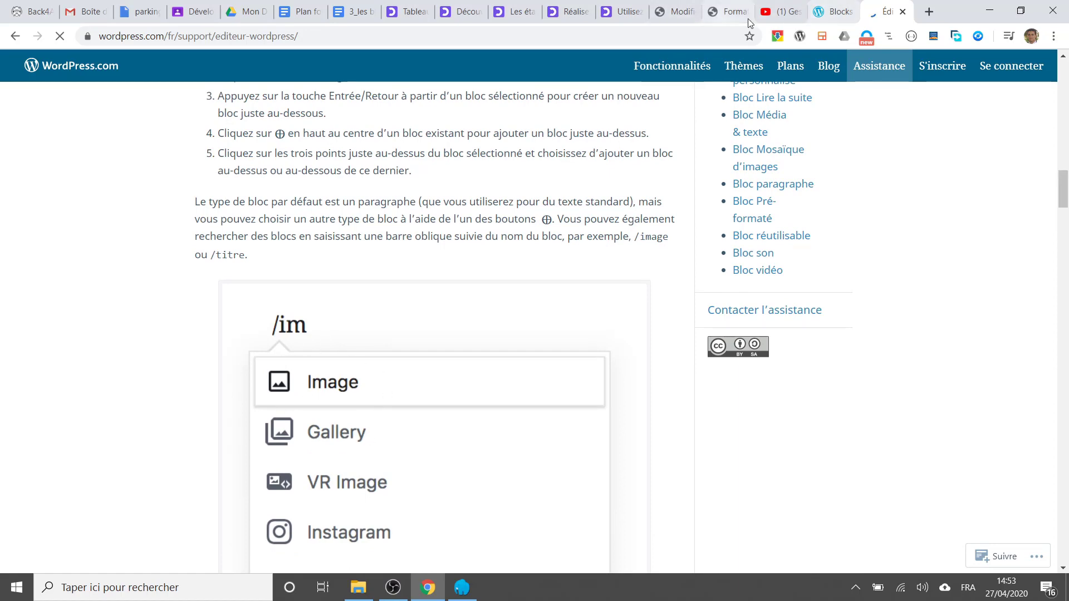
Return to the article editor and insert an Image block below the YouTube video using the slash command "/ima".
{"action": "left_click", "coordinate": [726, 10]}
{"action": "scroll", "coordinate": [390, 334], "scroll_direction": "down", "scroll_amount": 2}
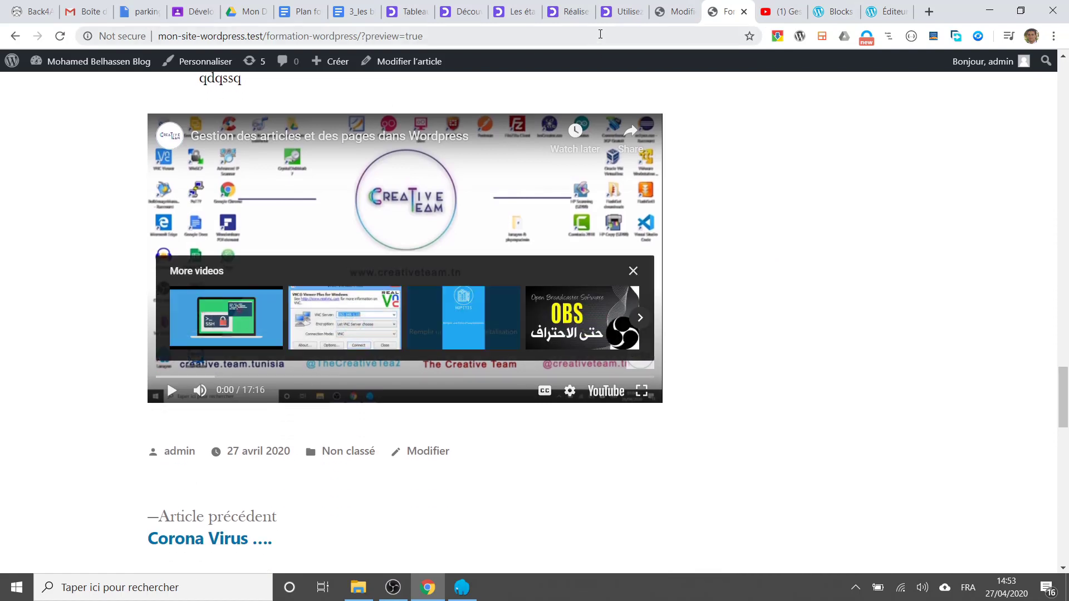
{"action": "left_click", "coordinate": [663, 12]}
{"action": "scroll", "coordinate": [345, 445], "scroll_direction": "down", "scroll_amount": 8}
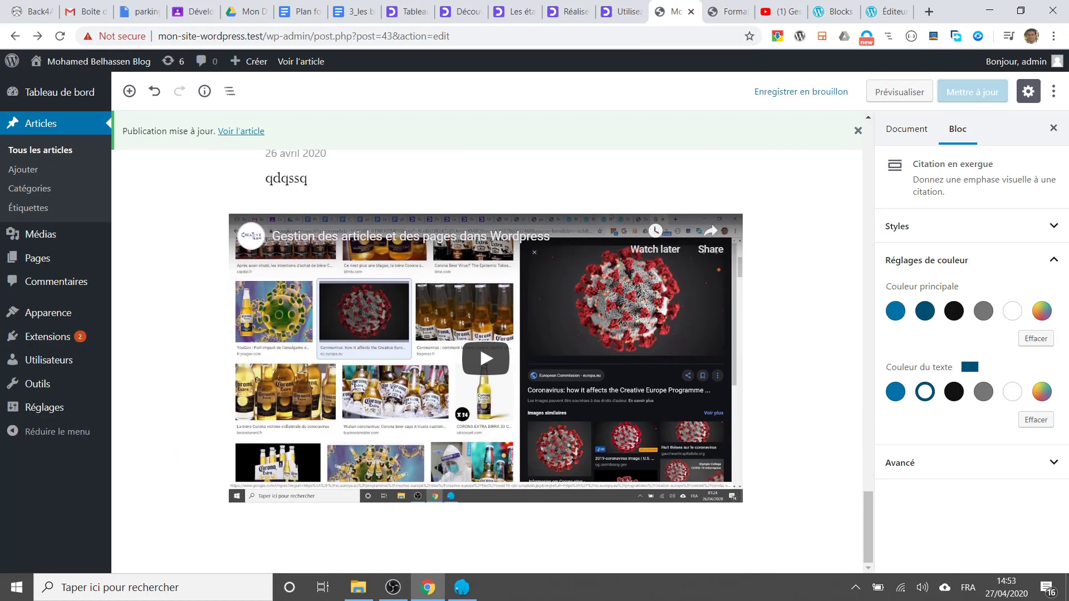
{"action": "left_click", "coordinate": [264, 548]}
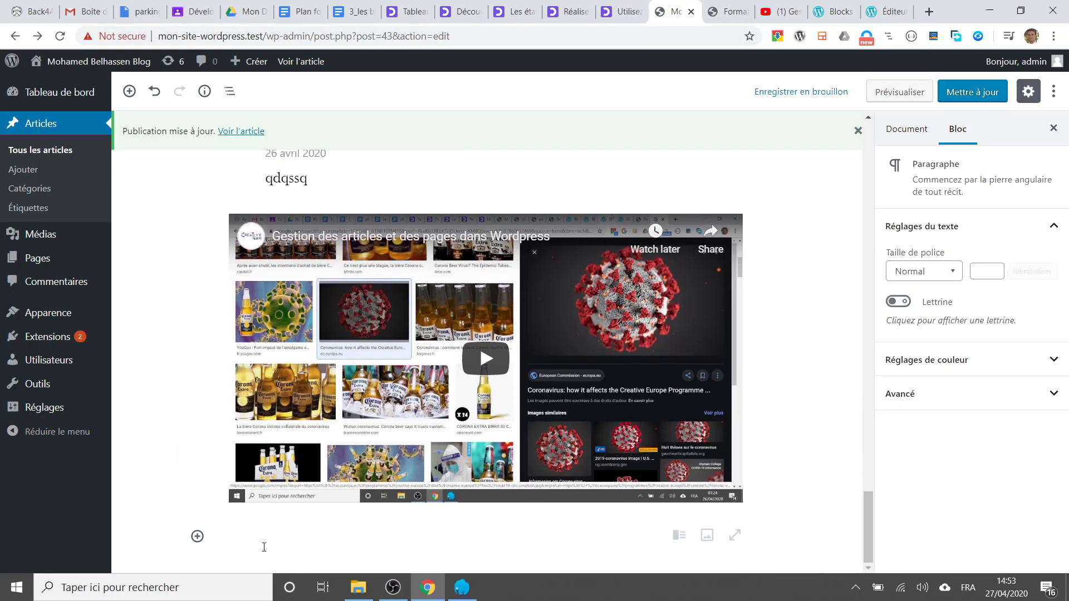
{"action": "type", "text": "/ima"}
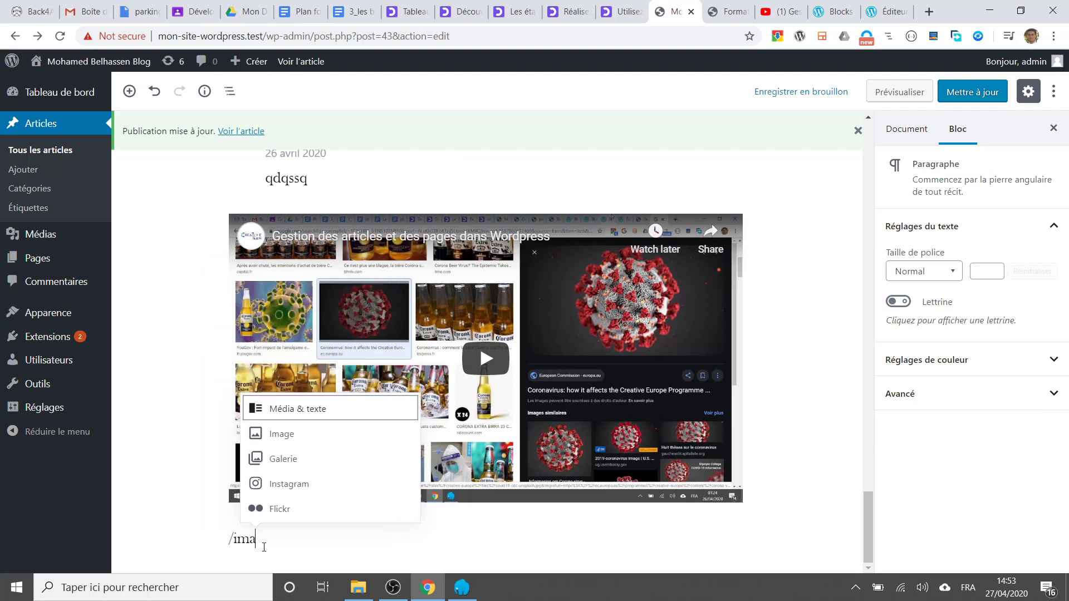
{"action": "left_click", "coordinate": [305, 441]}
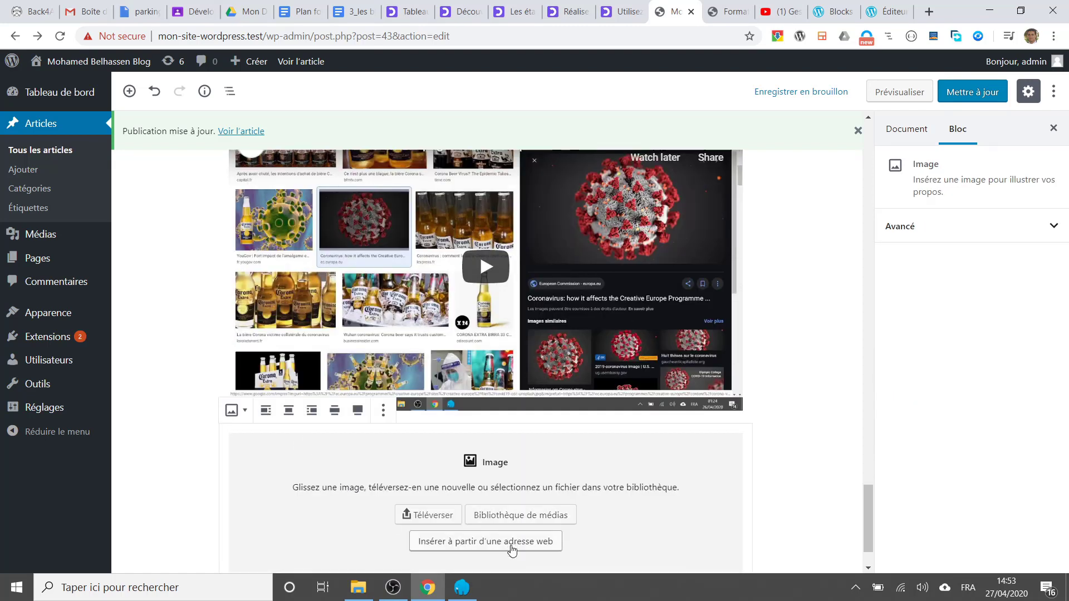